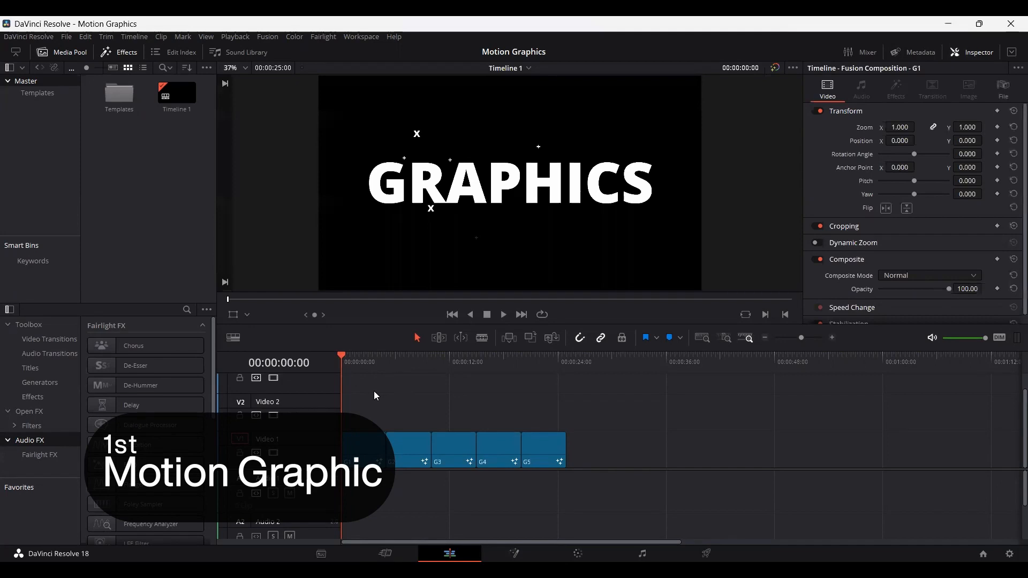
Step: Preview the finished G1 graphic and create a new Fusion composition clip named 1 in the Master bin
{"action": "key", "text": "space"}
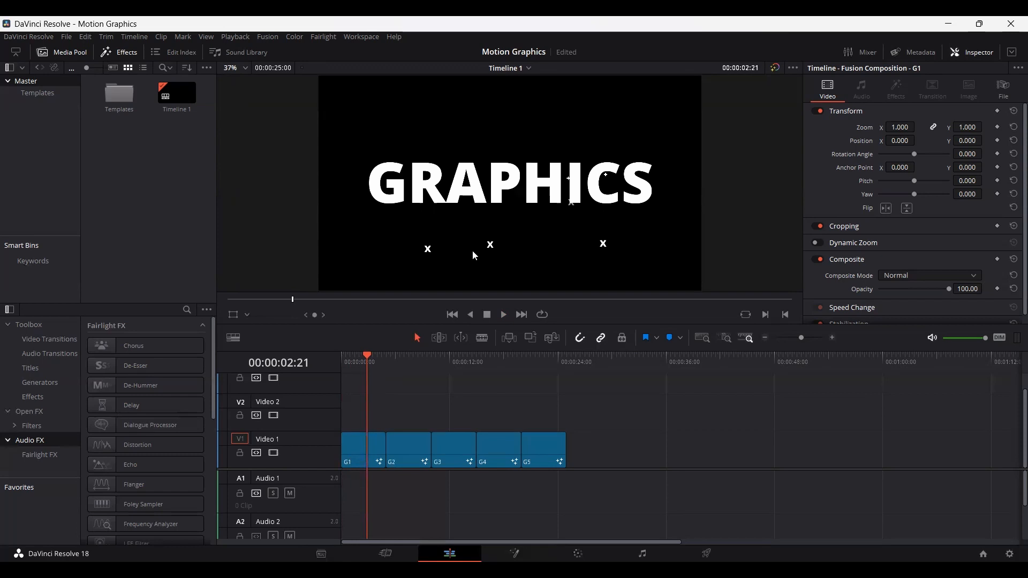
{"action": "right_click", "coordinate": [117, 158]}
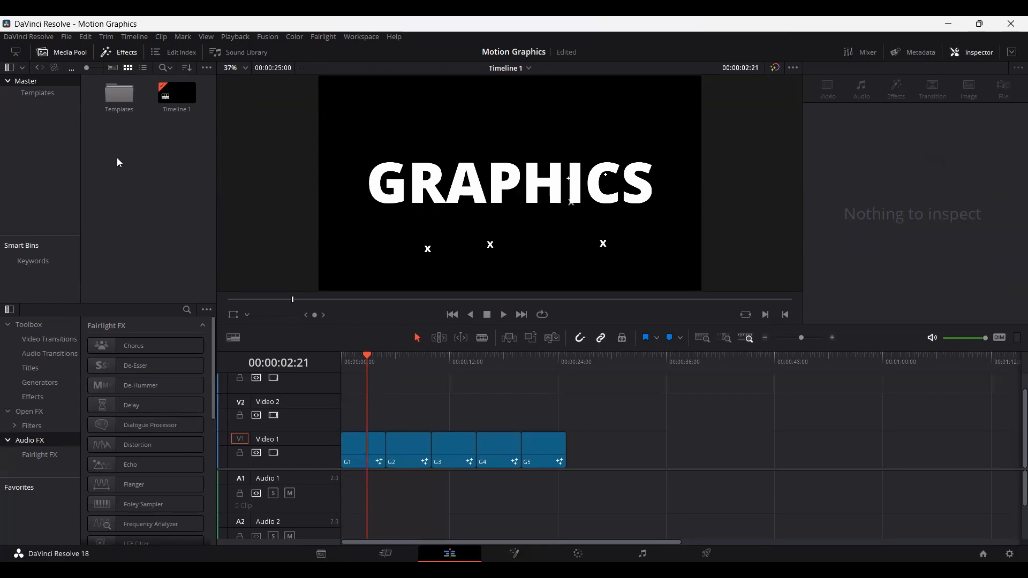
{"action": "left_click", "coordinate": [192, 210]}
{"action": "right_click", "coordinate": [163, 195]}
{"action": "left_click", "coordinate": [211, 239]}
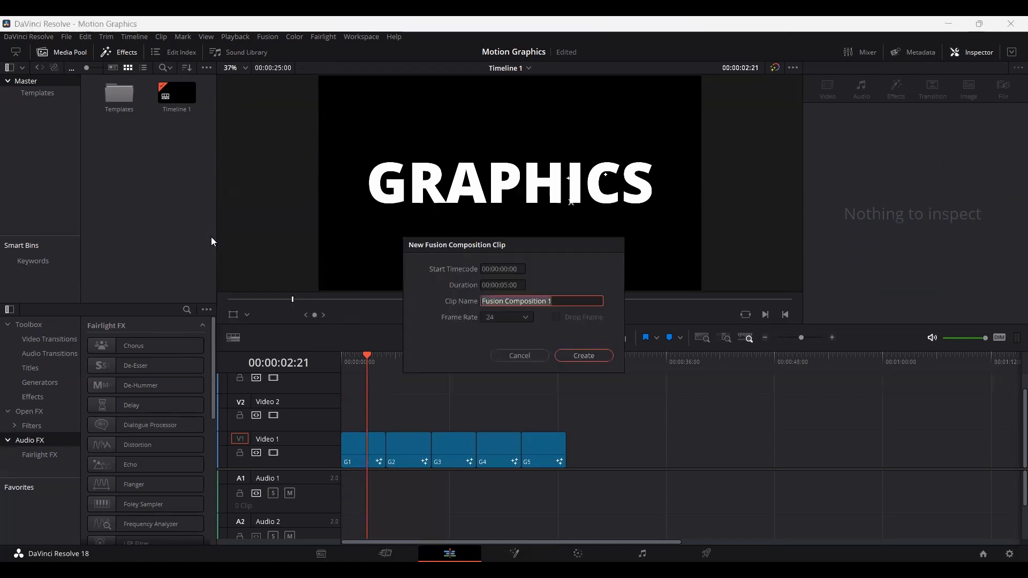
{"action": "type", "text": "1"}
{"action": "key", "text": "Return"}
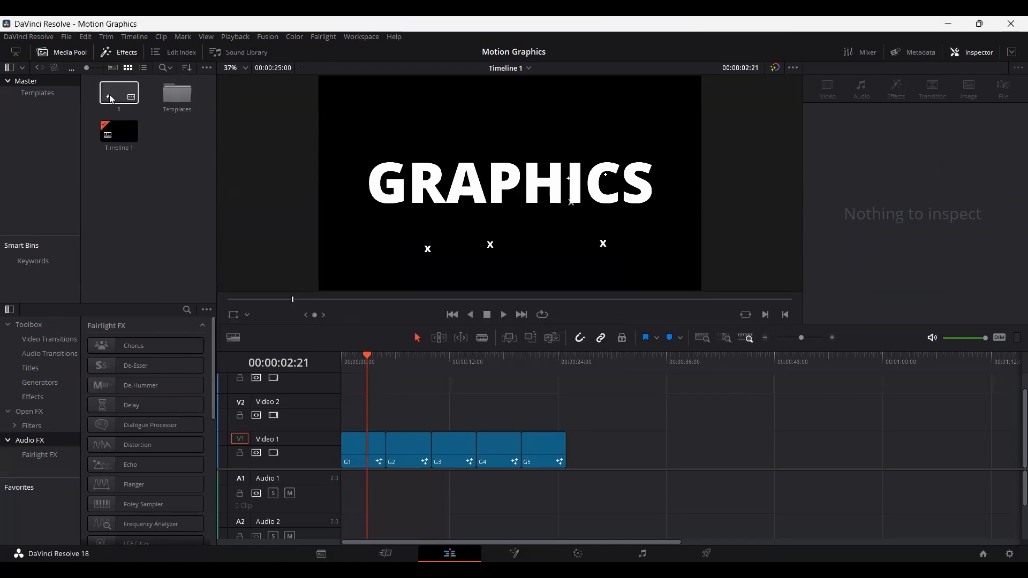
Step: Open composition 1 in Fusion and add a Background node feeding into MediaOut1
{"action": "double_click", "coordinate": [110, 94]}
{"action": "left_click_drag", "start_coordinate": [379, 432], "coordinate": [600, 490]}
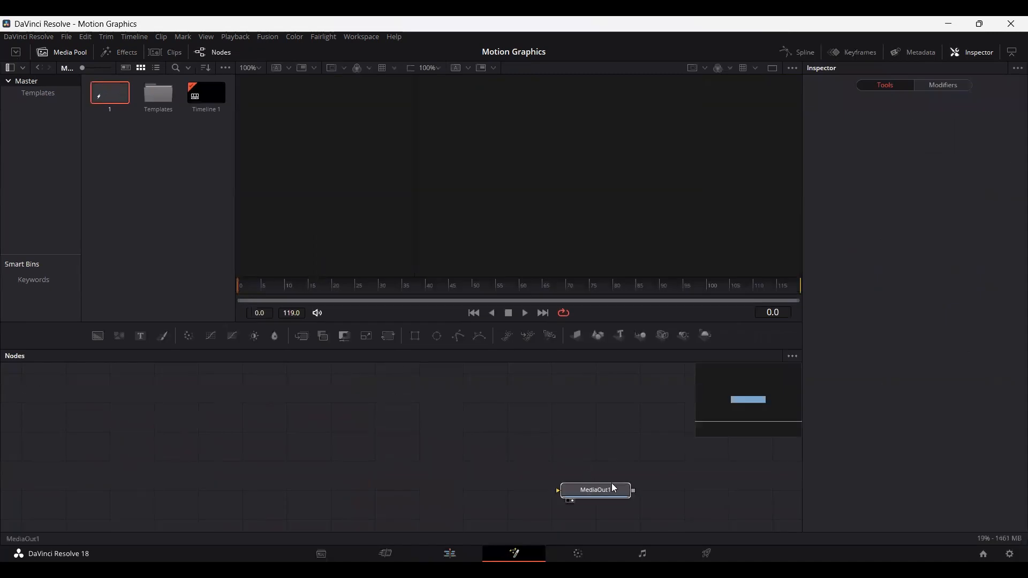
{"action": "left_click_drag", "start_coordinate": [97, 336], "coordinate": [607, 493]}
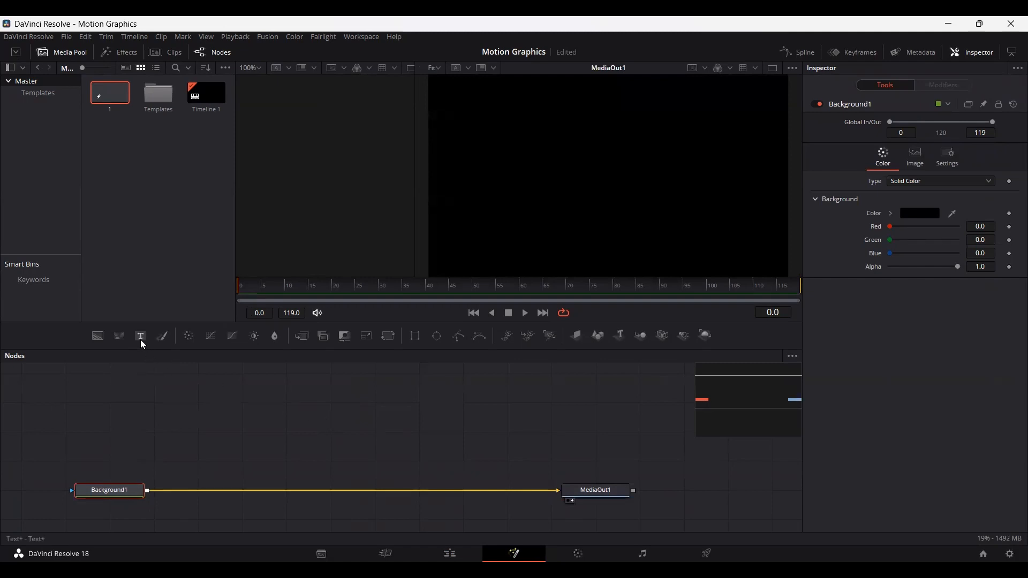
Step: Merge a Text+ node over the background and set its text to X
{"action": "left_click_drag", "start_coordinate": [141, 338], "coordinate": [148, 491]}
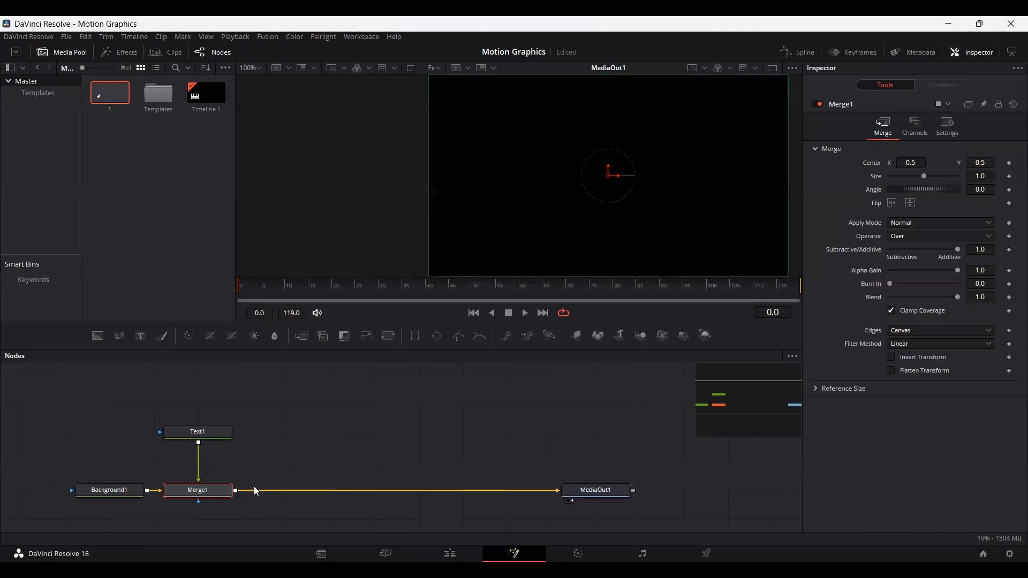
{"action": "left_click", "coordinate": [197, 432]}
{"action": "left_click", "coordinate": [846, 218]}
{"action": "type", "text": "X"}
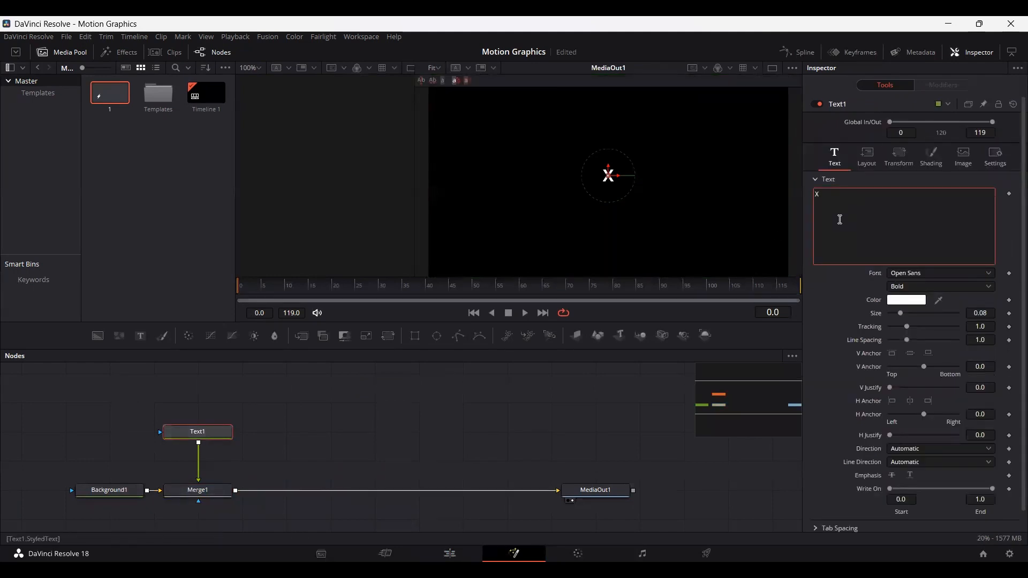
Step: Set the X text's font style to Extrabold and its size to 0.05
{"action": "left_click", "coordinate": [905, 284]}
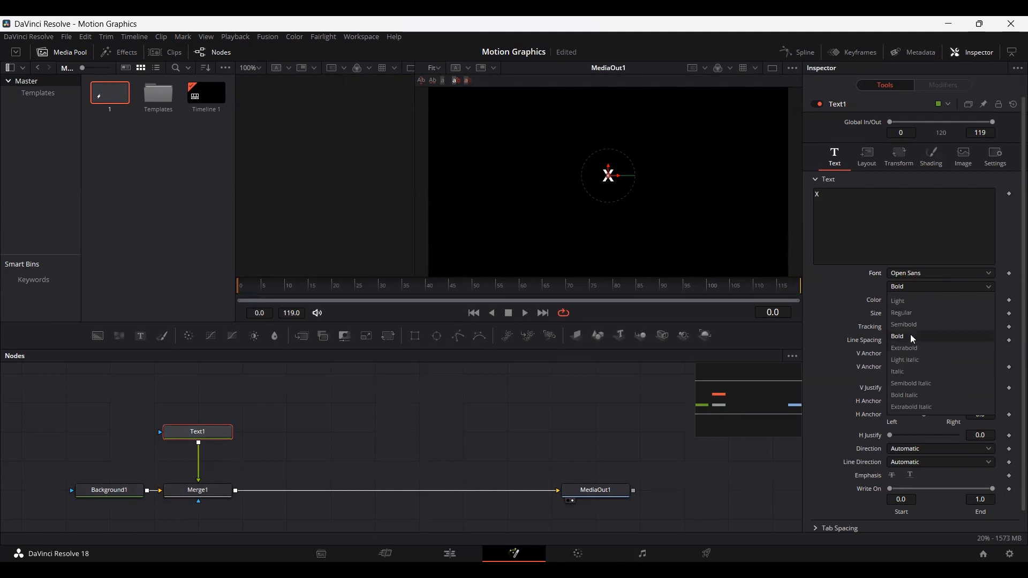
{"action": "left_click", "coordinate": [913, 349]}
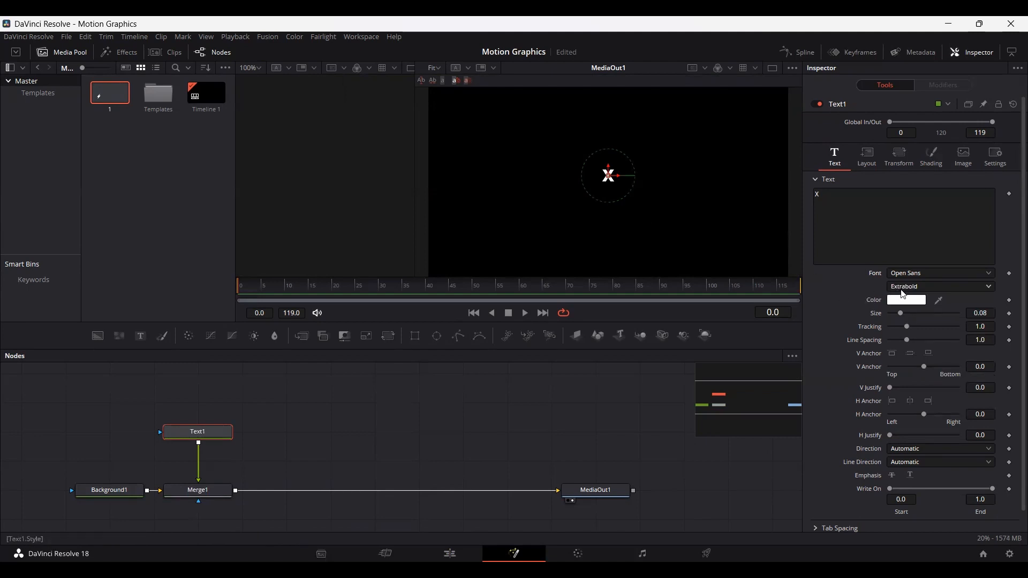
{"action": "left_click", "coordinate": [990, 313]}
{"action": "key", "text": "BackSpace"}
{"action": "type", "text": "5"}
{"action": "key", "text": "Tab"}
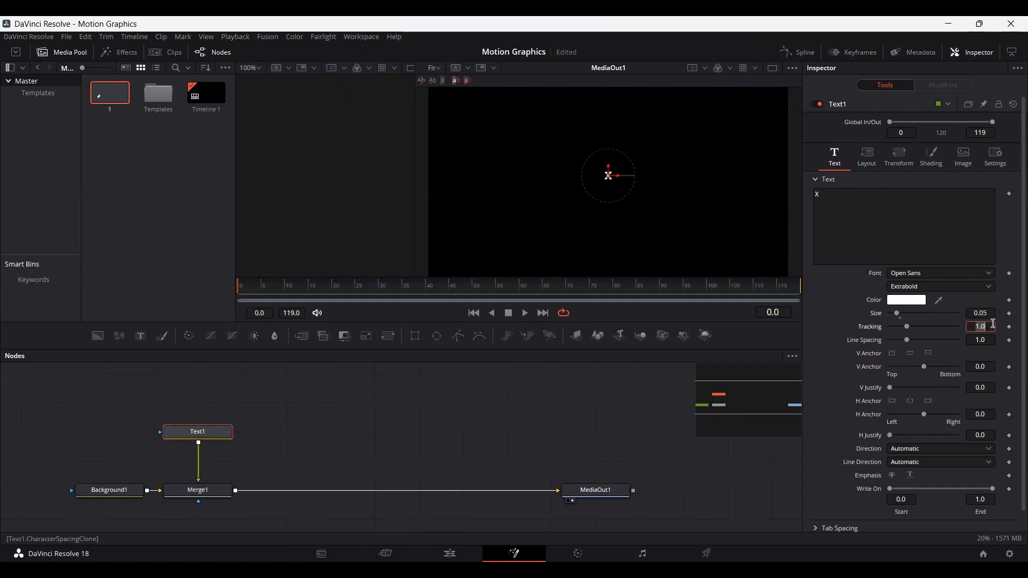
{"action": "left_click", "coordinate": [828, 287]}
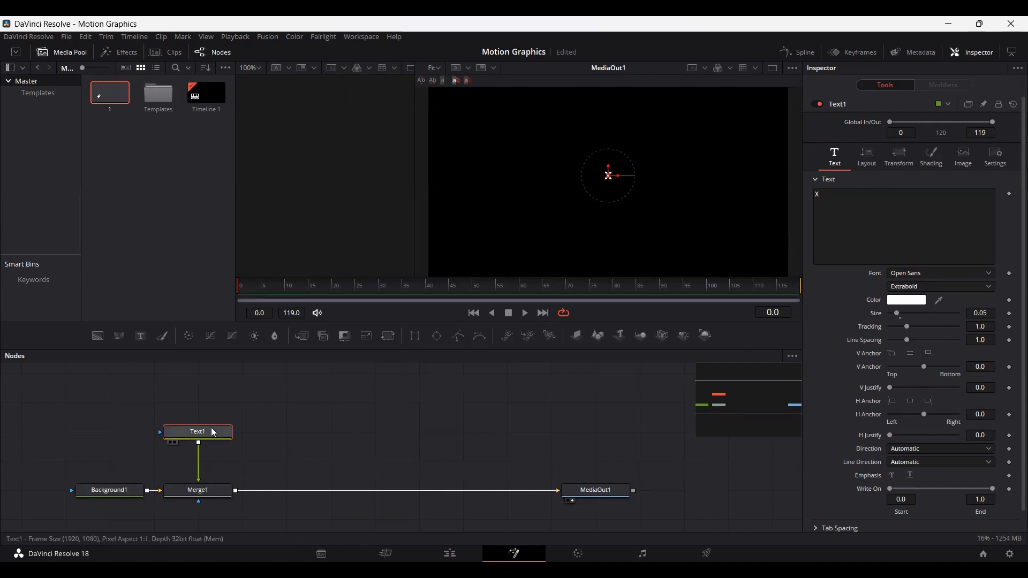
Step: Insert a Duplicate node between Text1 and Merge1
{"action": "left_click_drag", "start_coordinate": [193, 432], "coordinate": [194, 402]}
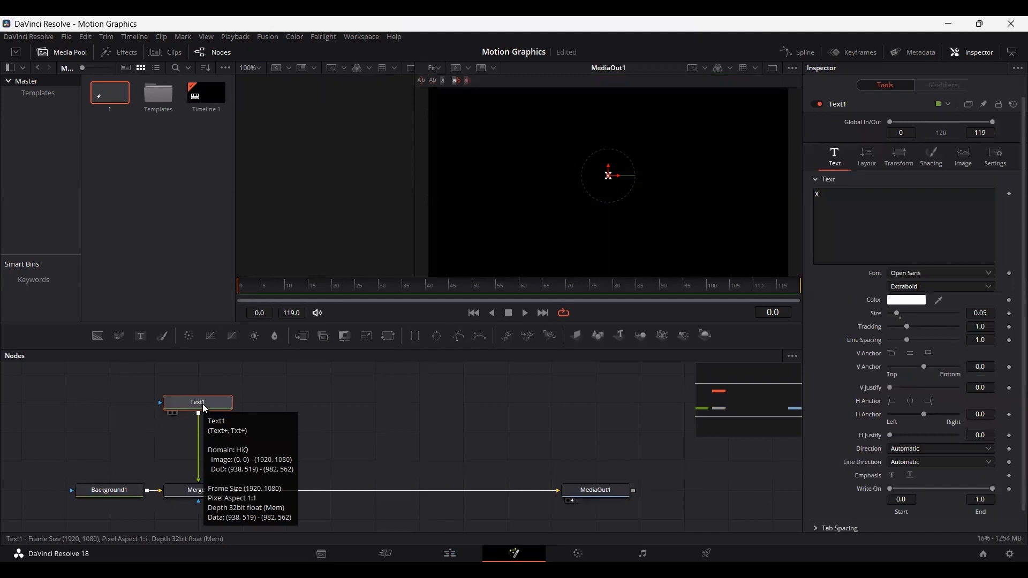
{"action": "key", "text": "shift+space"}
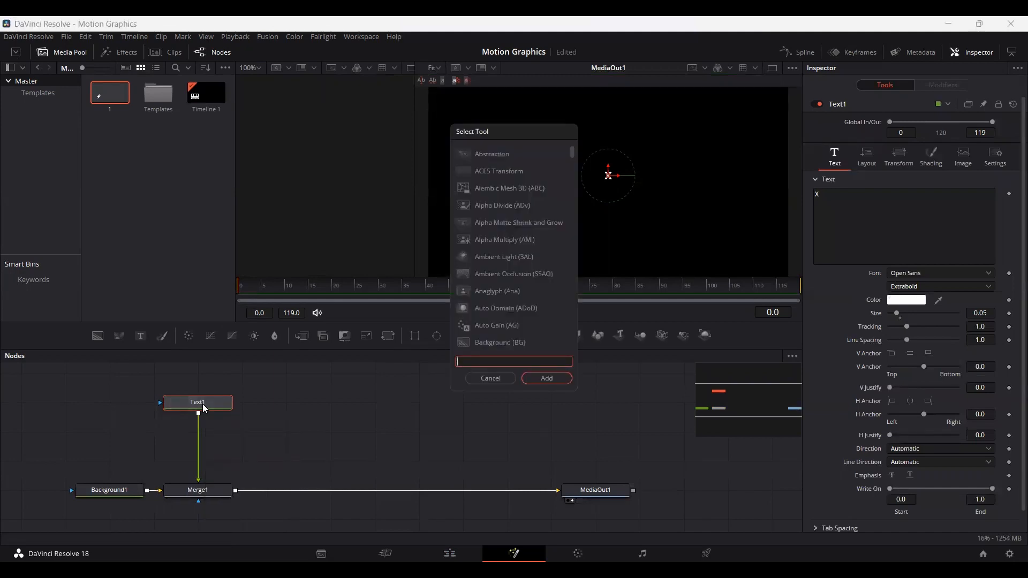
{"action": "type", "text": "dub"}
{"action": "key", "text": "BackSpace"}
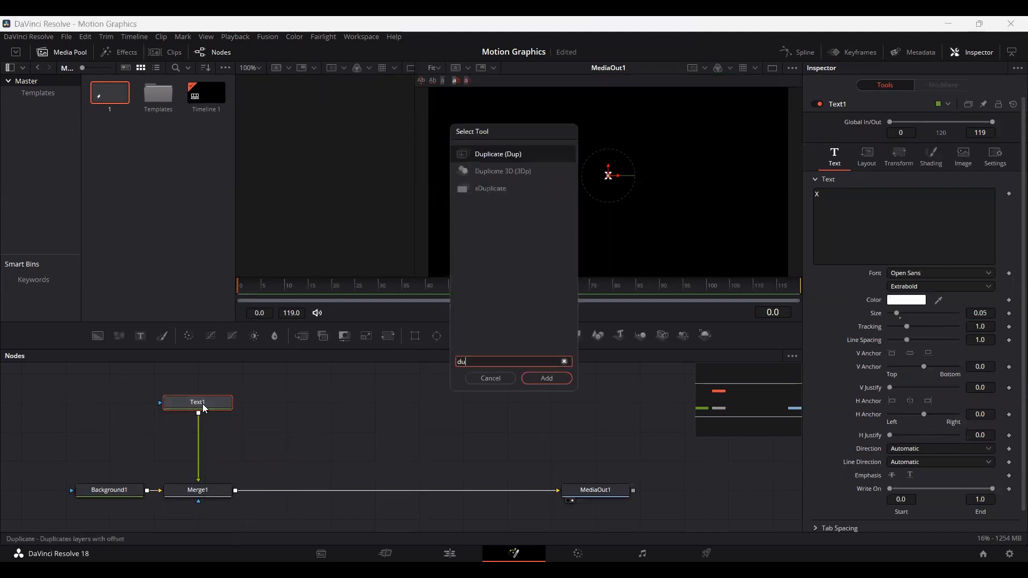
{"action": "key", "text": "Return"}
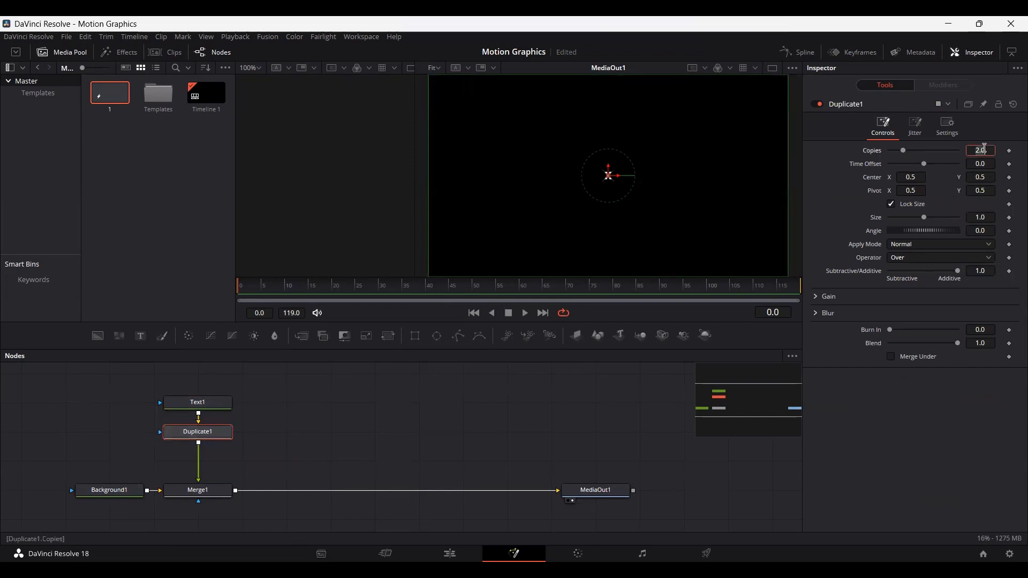
Step: Set Duplicate1 to 10 copies with Center X at 0.394
{"action": "type", "text": "10"}
{"action": "key", "text": "Tab"}
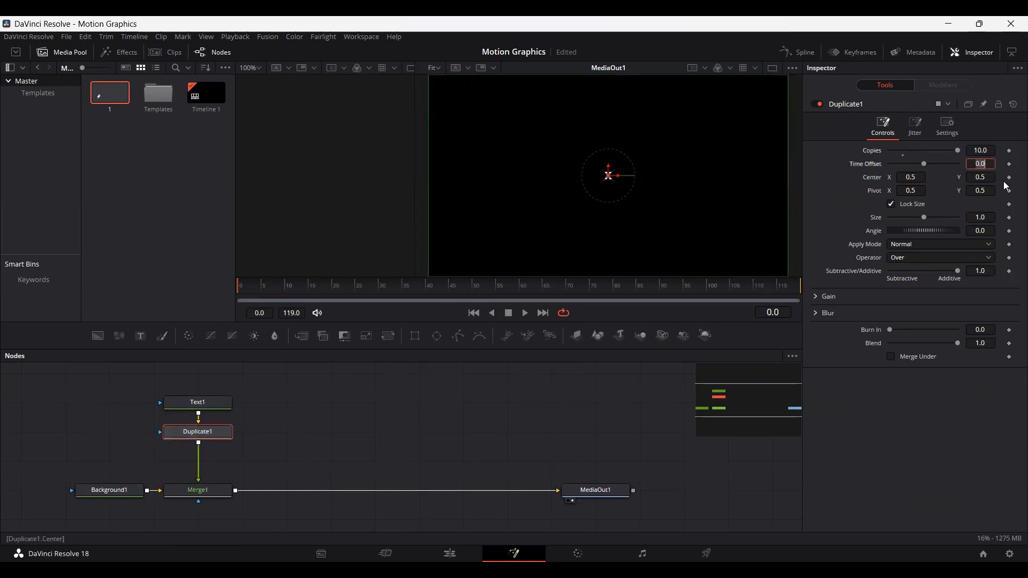
{"action": "left_click", "coordinate": [920, 179]}
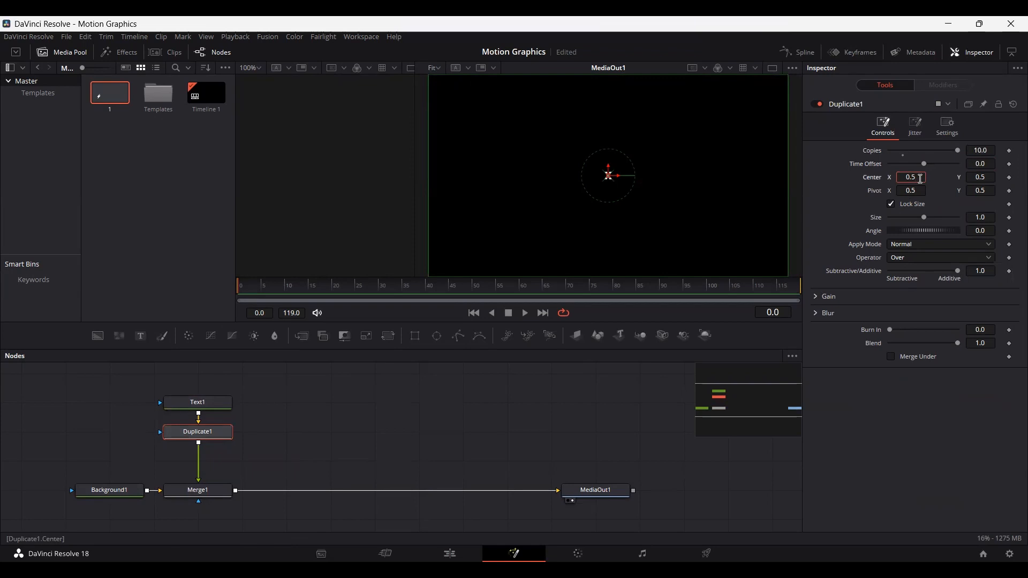
{"action": "key", "text": "BackSpace"}
{"action": "type", "text": "394"}
{"action": "key", "text": "Tab"}
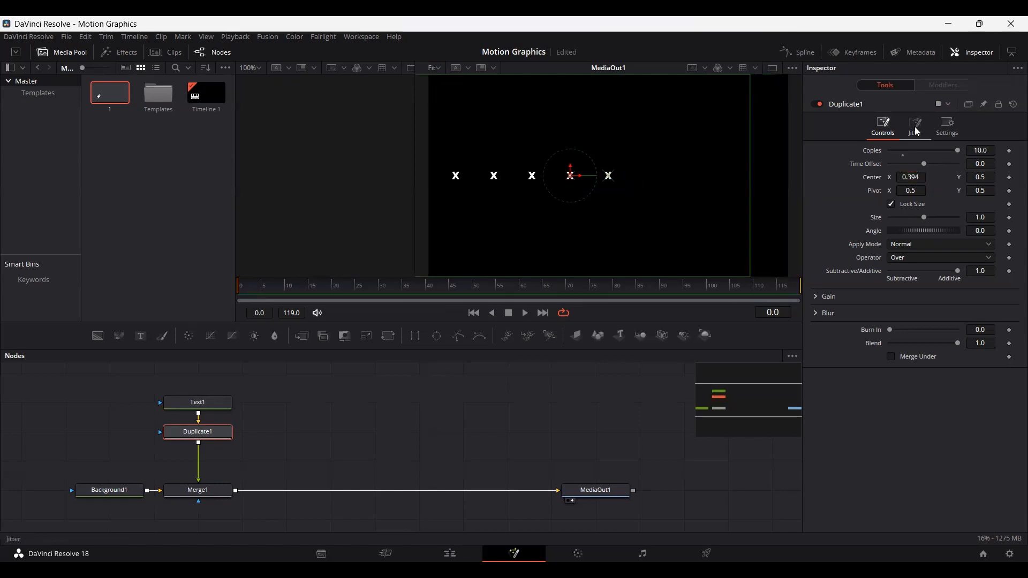
Step: Keyframe Duplicate1's jitter Random Seed from 2000 at frame 0 to 2030 at frame 119
{"action": "left_click", "coordinate": [916, 127]}
{"action": "left_click", "coordinate": [989, 153]}
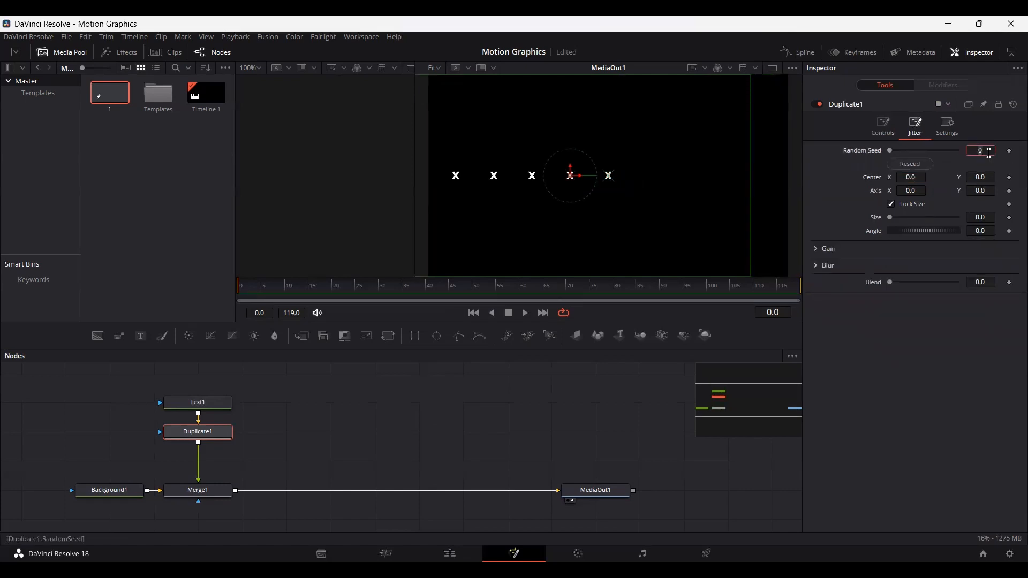
{"action": "type", "text": "2000"}
{"action": "key", "text": "Tab"}
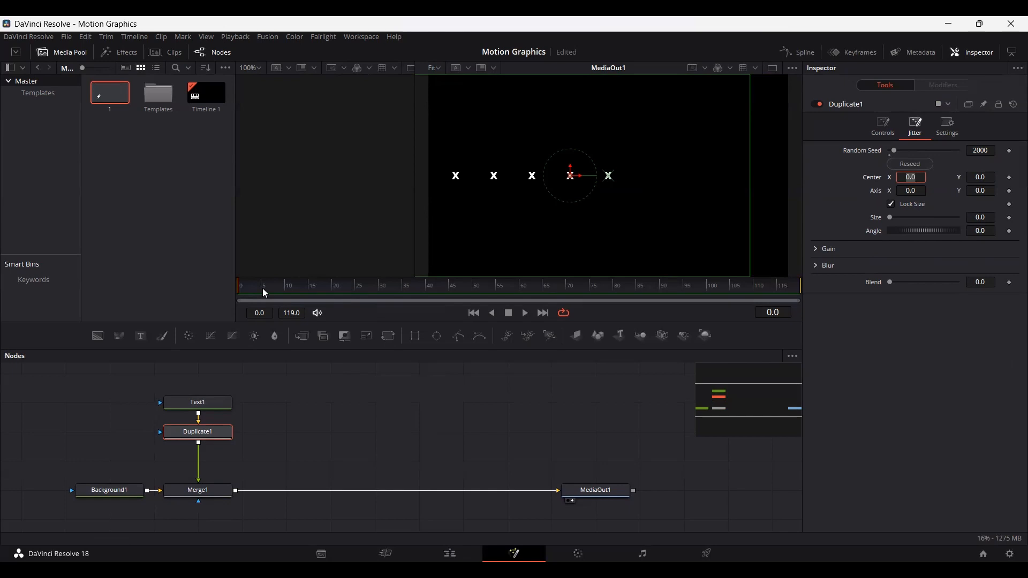
{"action": "left_click", "coordinate": [1009, 151]}
{"action": "left_click_drag", "start_coordinate": [744, 286], "coordinate": [819, 291]}
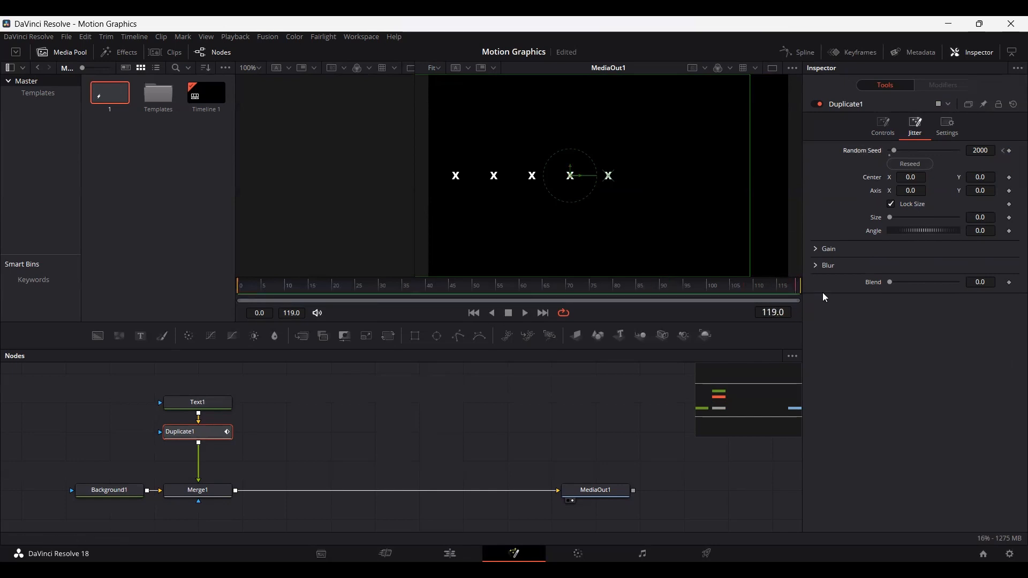
{"action": "left_click", "coordinate": [986, 151]}
{"action": "type", "text": "2030"}
{"action": "key", "text": "Tab"}
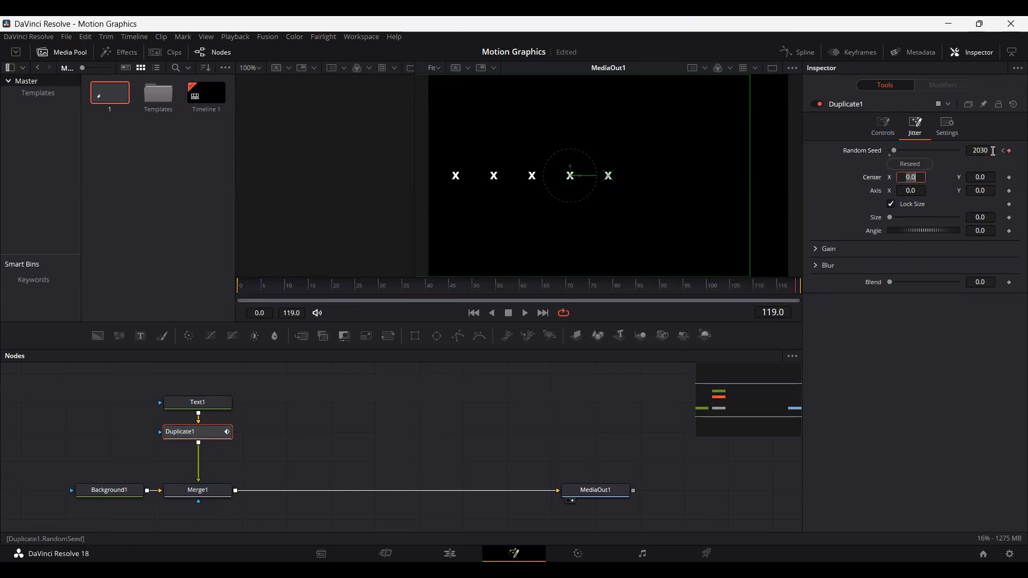
Step: Set Duplicate1's jitter Center to X 0.948 and Y -0.367, and play back the scattered X animation
{"action": "left_click", "coordinate": [241, 286]}
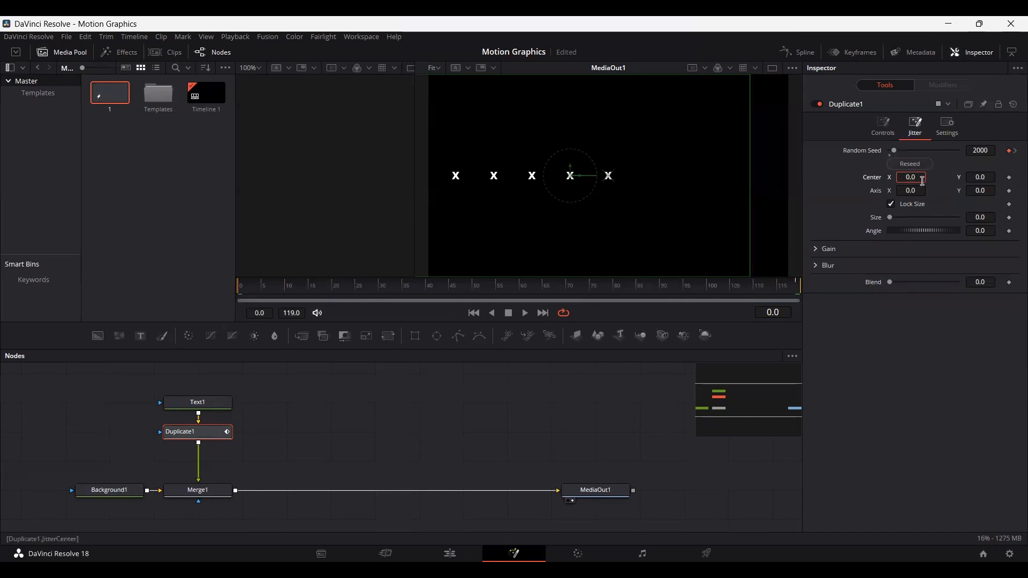
{"action": "key", "text": "BackSpace"}
{"action": "type", "text": "948"}
{"action": "key", "text": "Tab"}
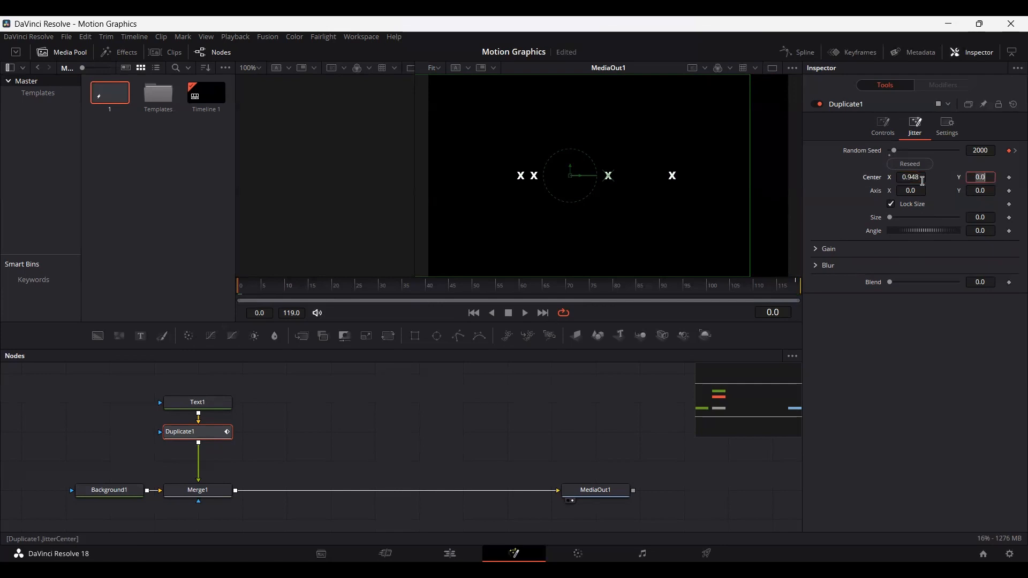
{"action": "type", "text": "-0.367"}
{"action": "key", "text": "Tab"}
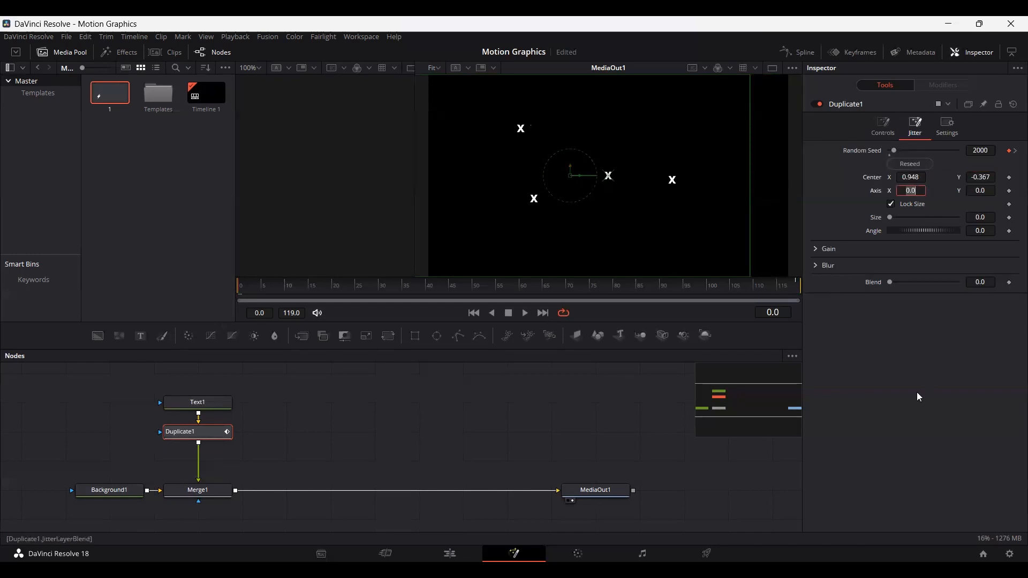
{"action": "left_click", "coordinate": [918, 397]}
{"action": "left_click_drag", "start_coordinate": [236, 278], "coordinate": [227, 284]}
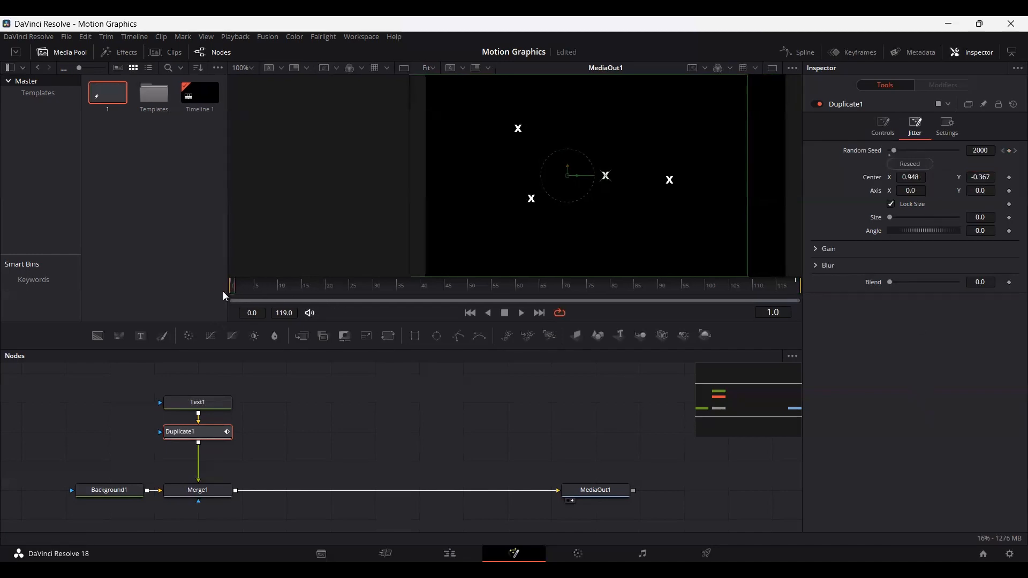
{"action": "key", "text": "space"}
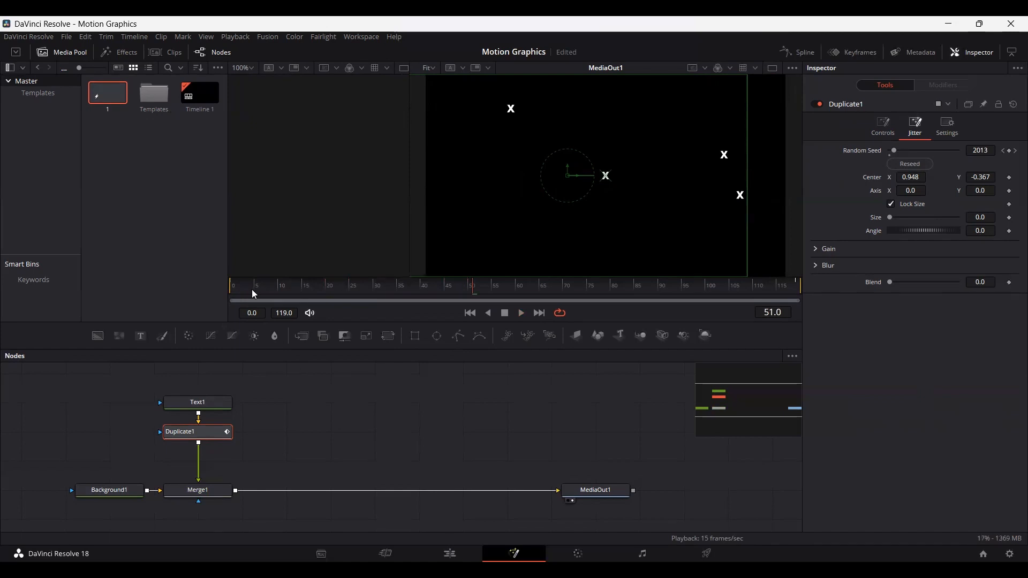
{"action": "left_click_drag", "start_coordinate": [239, 290], "coordinate": [213, 324]}
Step: Merge a second Text+ node after Merge1 and set its text to GRAPHICS
{"action": "left_click_drag", "start_coordinate": [140, 339], "coordinate": [236, 490]}
{"action": "left_click", "coordinate": [286, 431]}
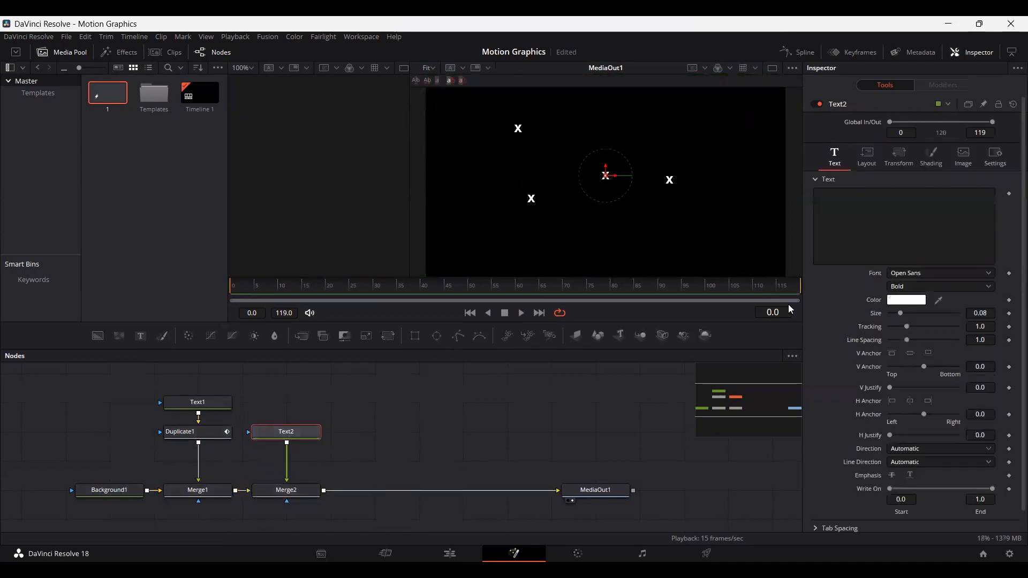
{"action": "left_click", "coordinate": [862, 214]}
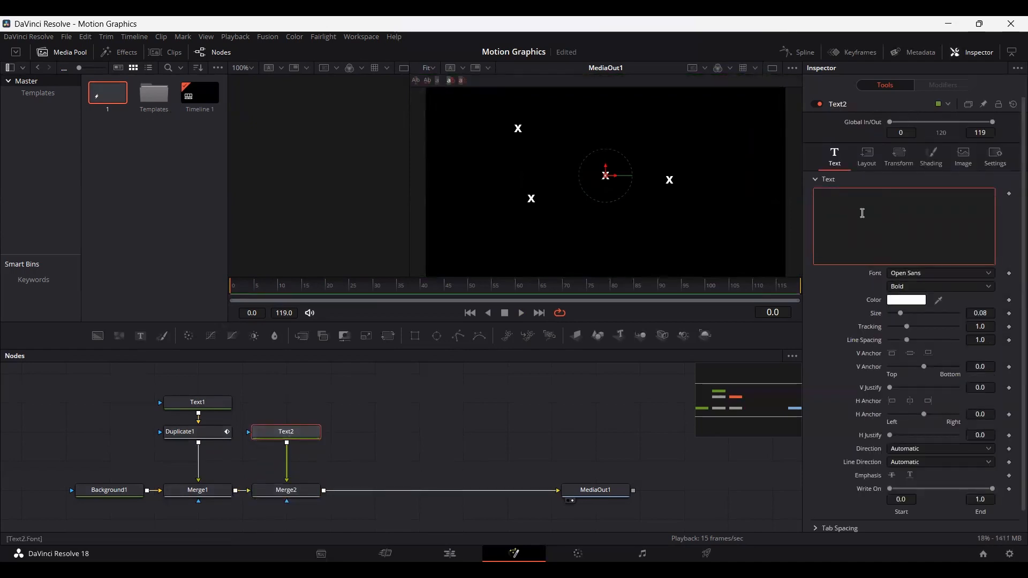
{"action": "type", "text": "GRAPHICS"}
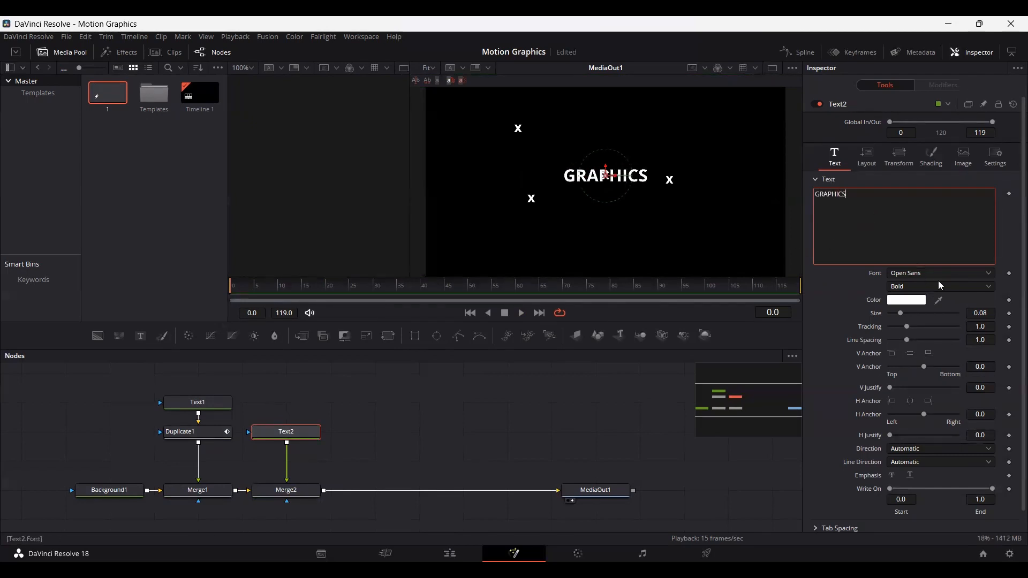
Step: Set the GRAPHICS text's font style to Extrabold and enlarge it to a size of about 0.2
{"action": "left_click", "coordinate": [911, 287]}
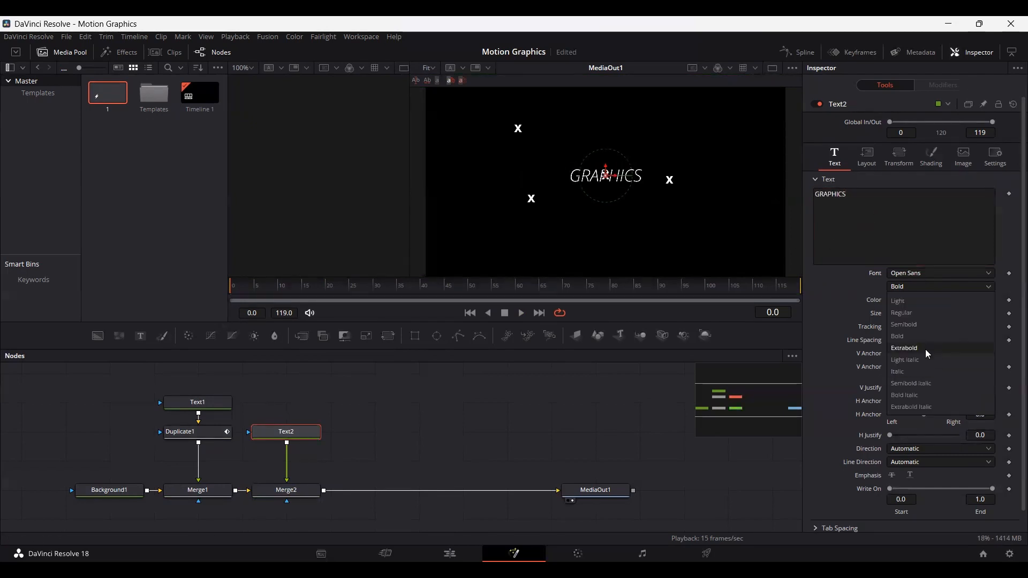
{"action": "left_click", "coordinate": [925, 349]}
{"action": "left_click_drag", "start_coordinate": [901, 312], "coordinate": [917, 312]}
{"action": "left_click", "coordinate": [356, 379]}
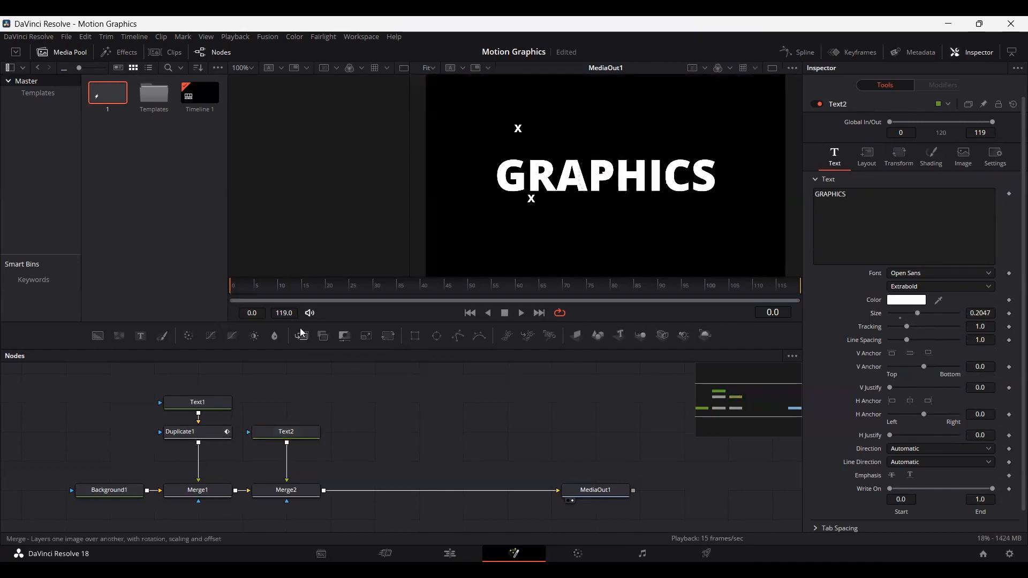
Step: Copy the Text1 and Duplicate1 nodes and merge the pasted pair into the flow after Merge2
{"action": "left_click_drag", "start_coordinate": [156, 369], "coordinate": [206, 445]}
{"action": "key", "text": "ctrl+c"}
{"action": "key", "text": "ctrl+v"}
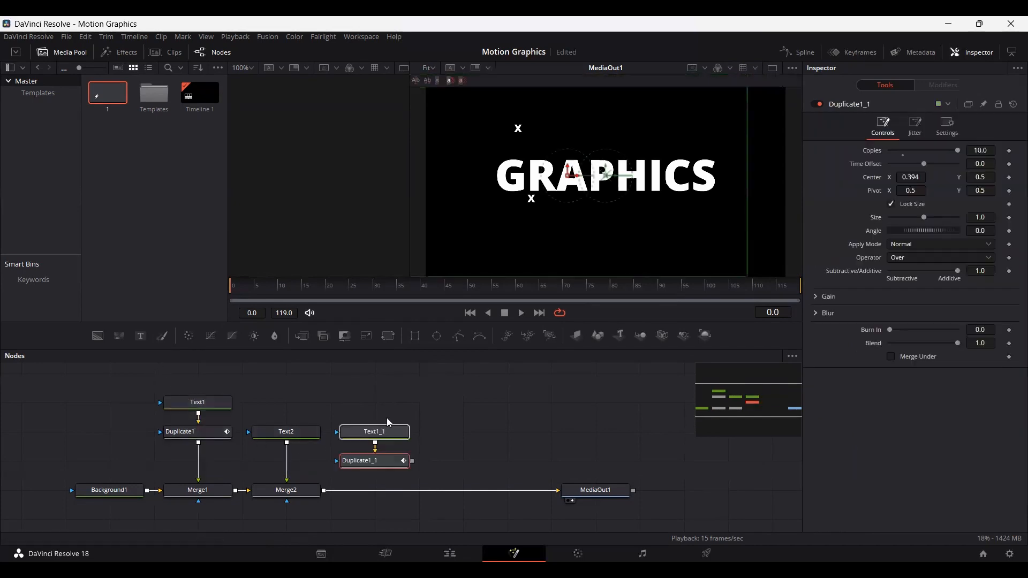
{"action": "left_click_drag", "start_coordinate": [377, 459], "coordinate": [324, 491]}
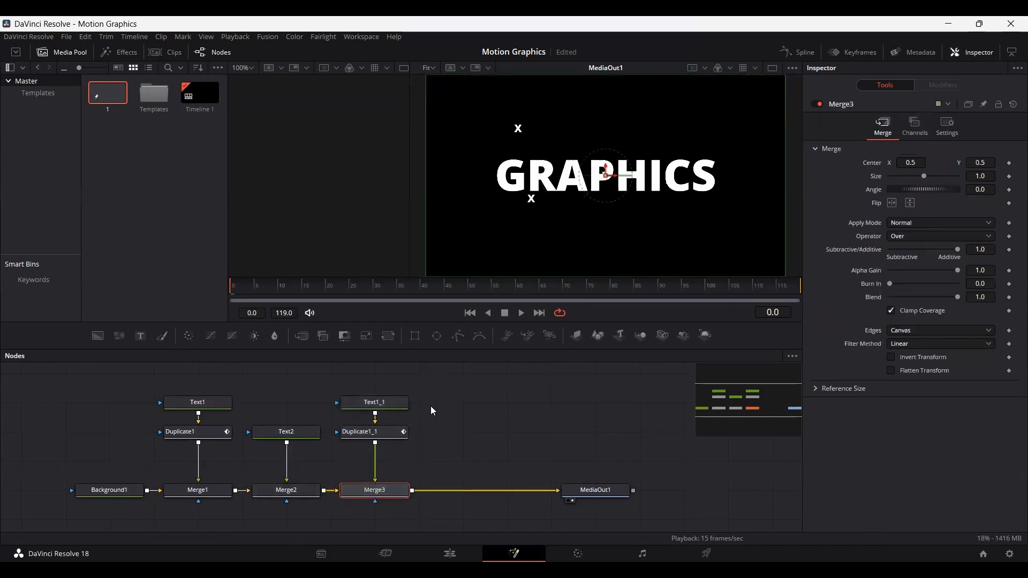
Step: Replace the X in the pasted Text1_1 node with a plus sign (+)
{"action": "left_click", "coordinate": [402, 405]}
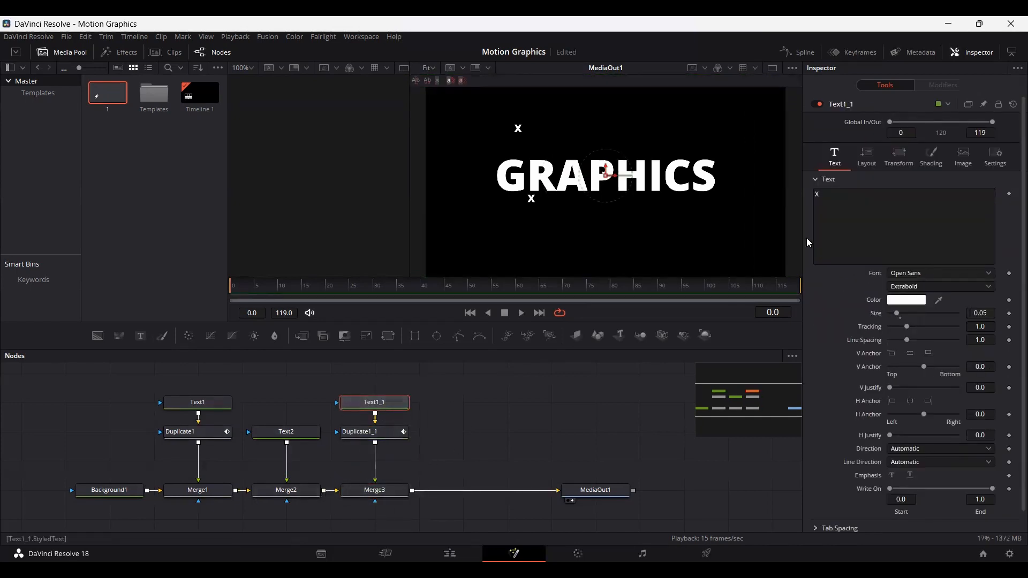
{"action": "left_click", "coordinate": [834, 203]}
{"action": "key", "text": "BackSpace"}
{"action": "type", "text": "+"}
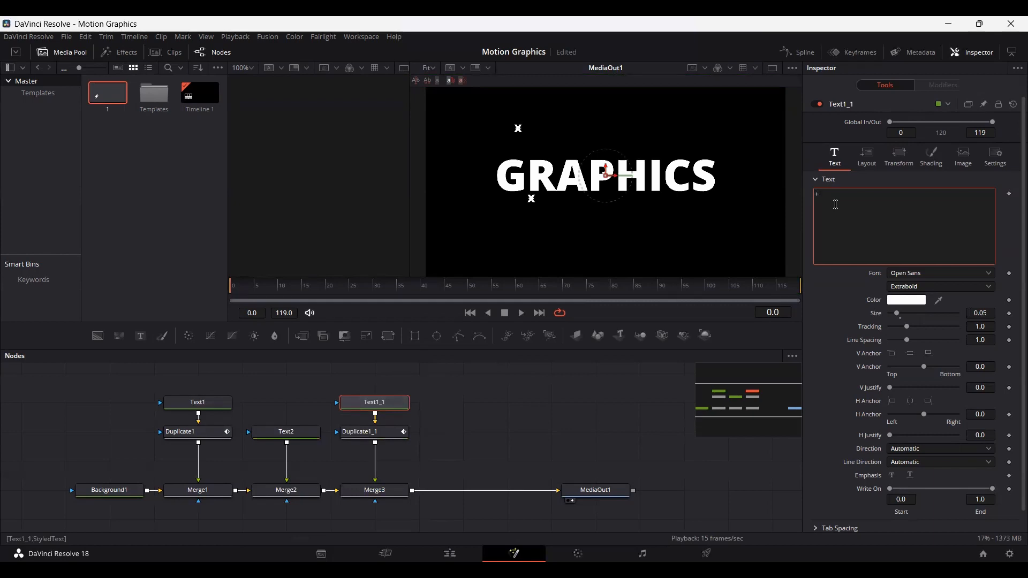
{"action": "left_click_drag", "start_coordinate": [824, 199], "coordinate": [793, 196]}
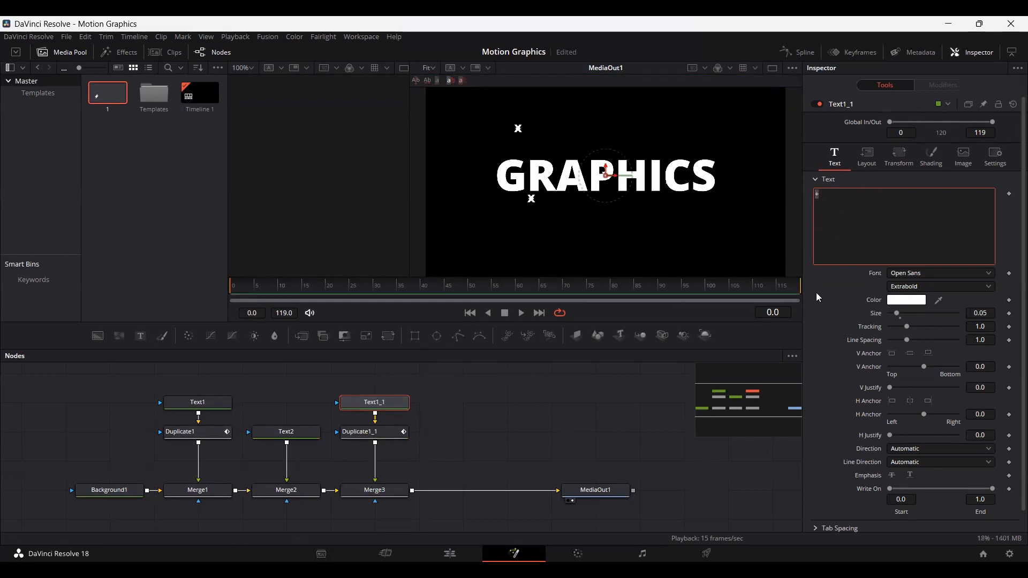
Step: Set the plus sign's font style to Bold and its size to 0.03
{"action": "left_click", "coordinate": [816, 294]}
{"action": "left_click", "coordinate": [907, 288]}
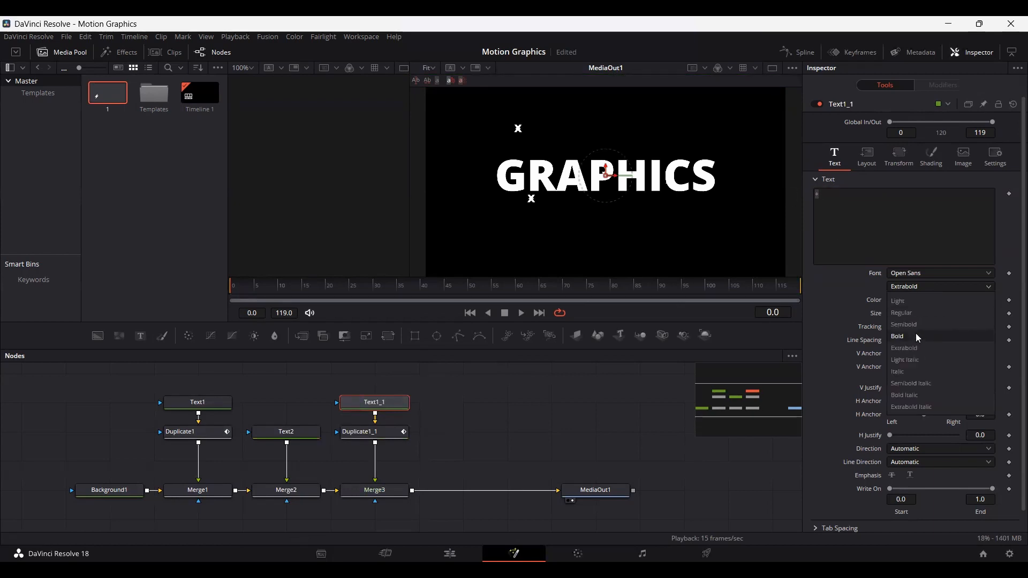
{"action": "left_click", "coordinate": [916, 333]}
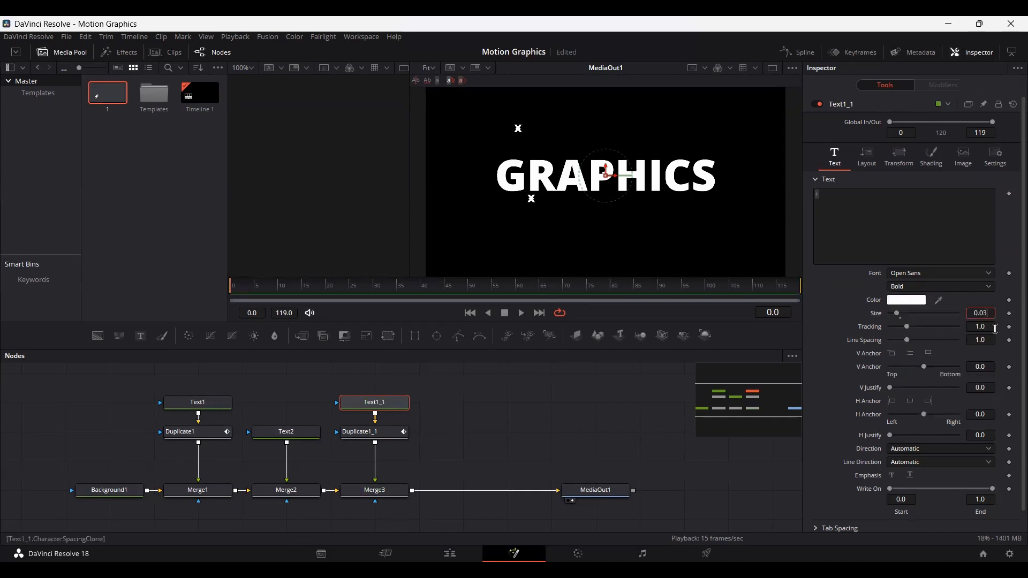
{"action": "left_click", "coordinate": [995, 328]}
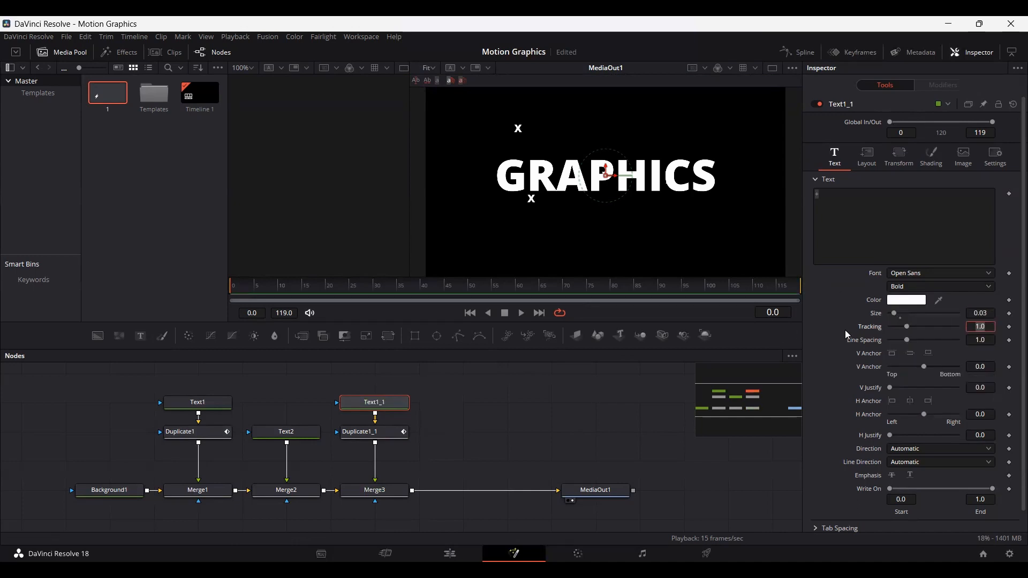
Step: Set Duplicate1_1's Center X to 0.502 and its number of copies to 8
{"action": "left_click", "coordinate": [360, 431]}
{"action": "left_click", "coordinate": [922, 176]}
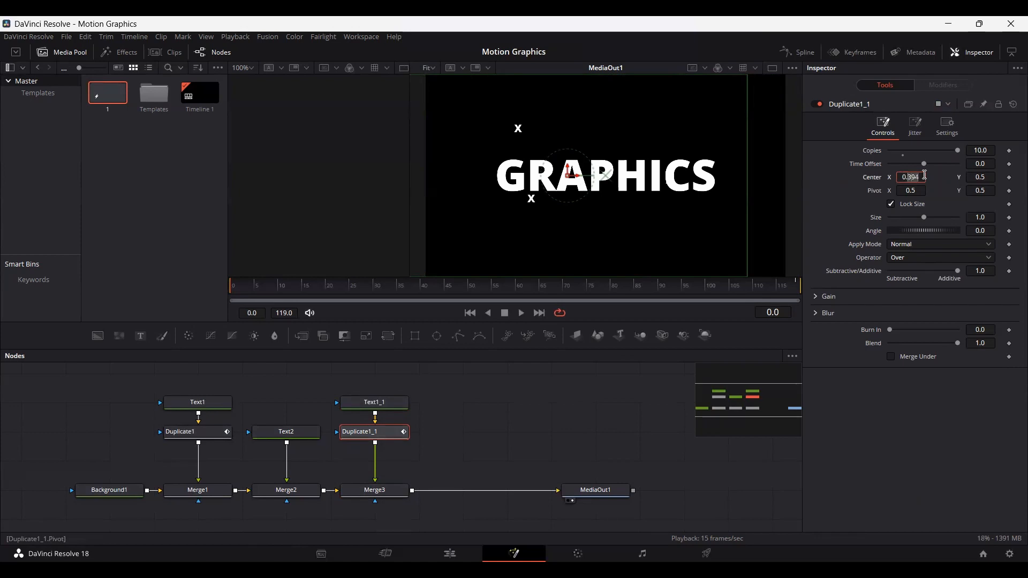
{"action": "type", "text": "0.502"}
{"action": "key", "text": "Tab"}
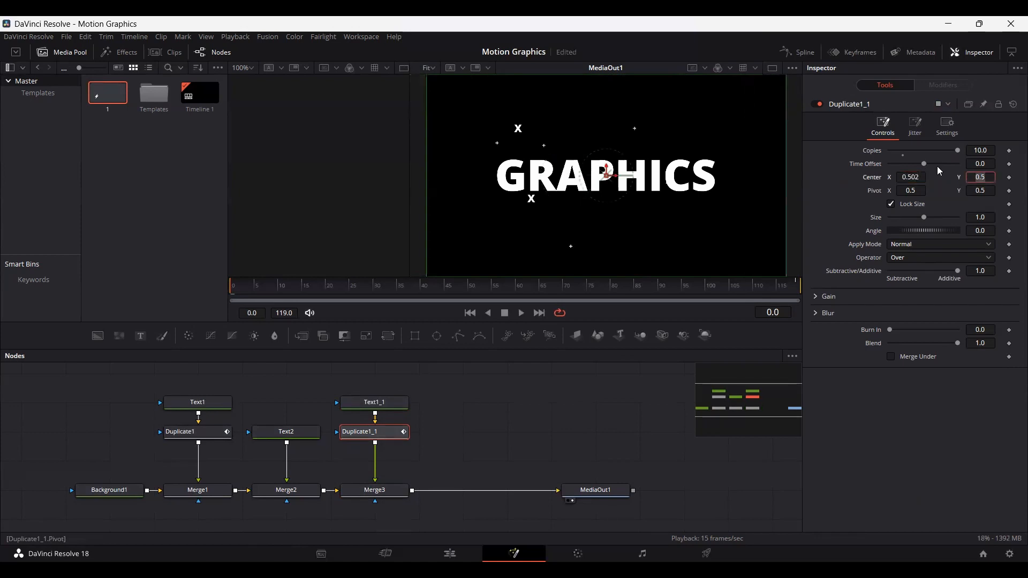
{"action": "left_click", "coordinate": [984, 151]}
{"action": "type", "text": "8"}
{"action": "key", "text": "Tab"}
Step: Set Duplicate1_1's jitter Center to X 0.869 and Y -0.266
{"action": "left_click", "coordinate": [915, 127]}
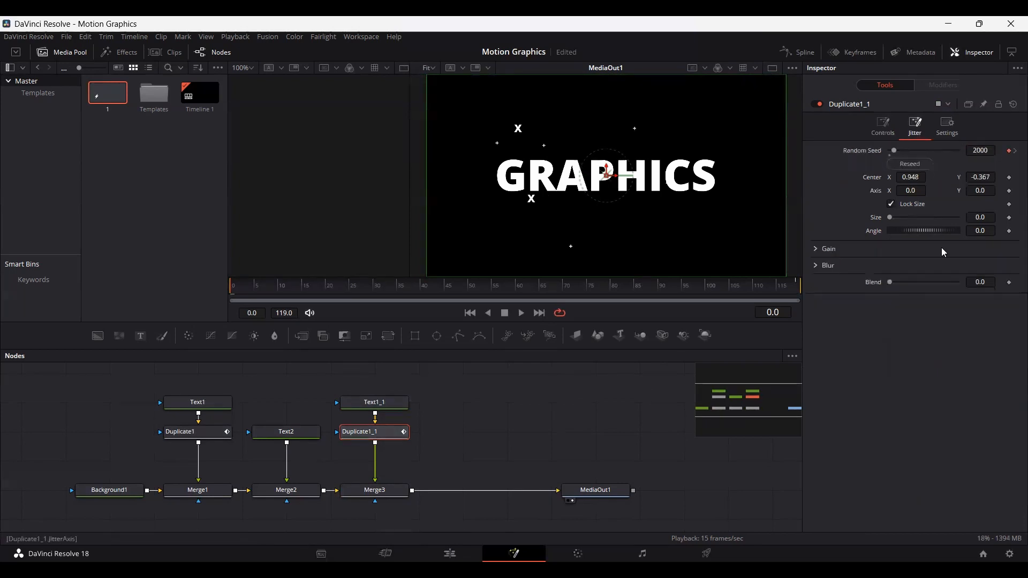
{"action": "left_click", "coordinate": [915, 176]}
{"action": "type", "text": "0.869"}
{"action": "key", "text": "Tab"}
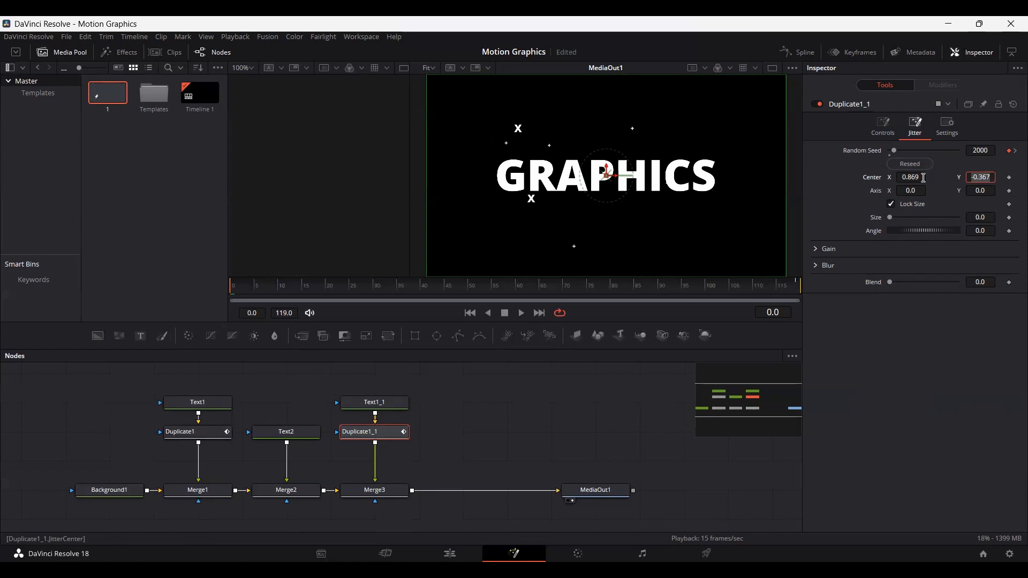
{"action": "type", "text": "-0.266"}
{"action": "key", "text": "Tab"}
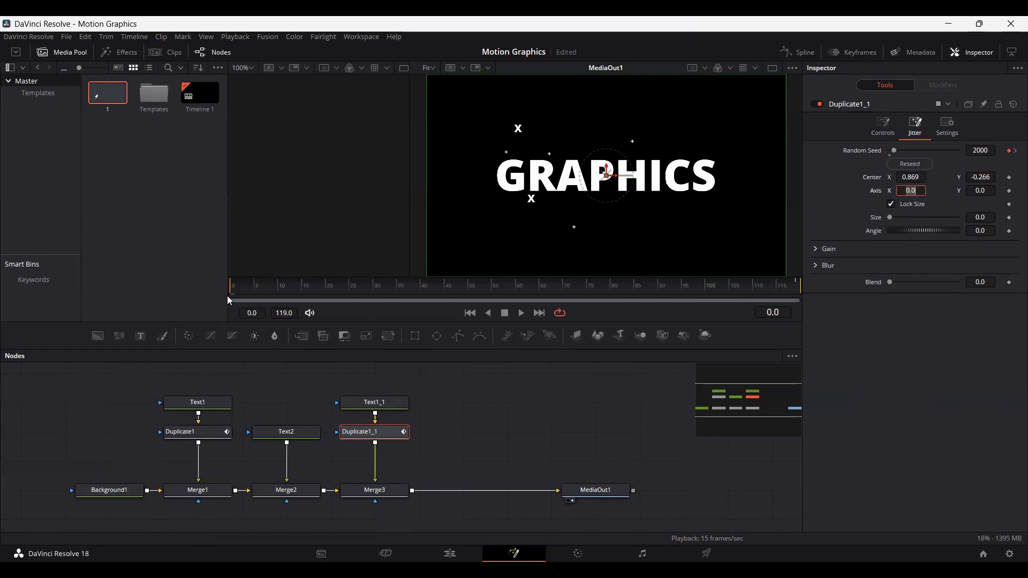
{"action": "left_click", "coordinate": [477, 407]}
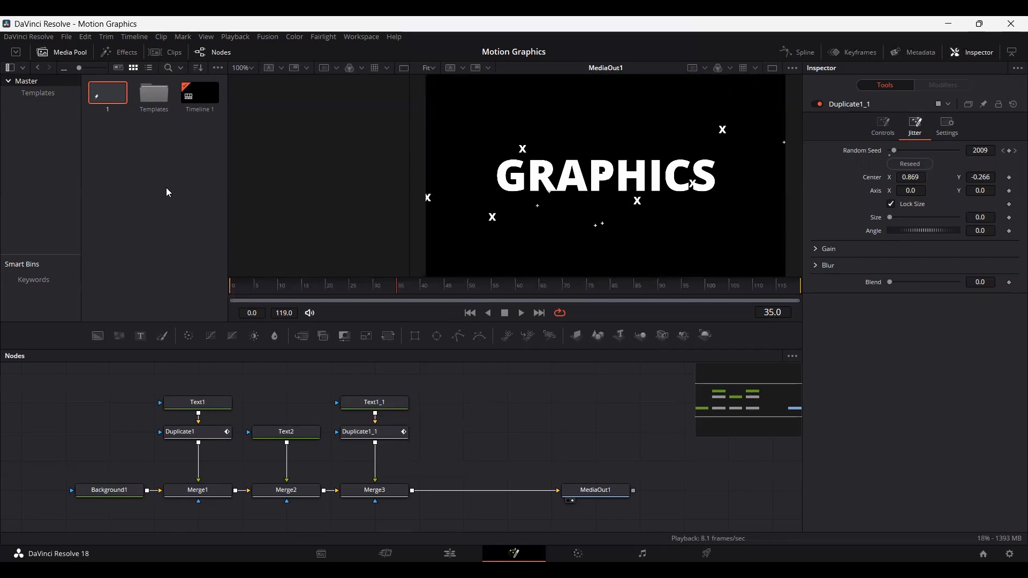
Step: Return to the Edit page and play back the G2 clip on the timeline
{"action": "left_click", "coordinate": [450, 553]}
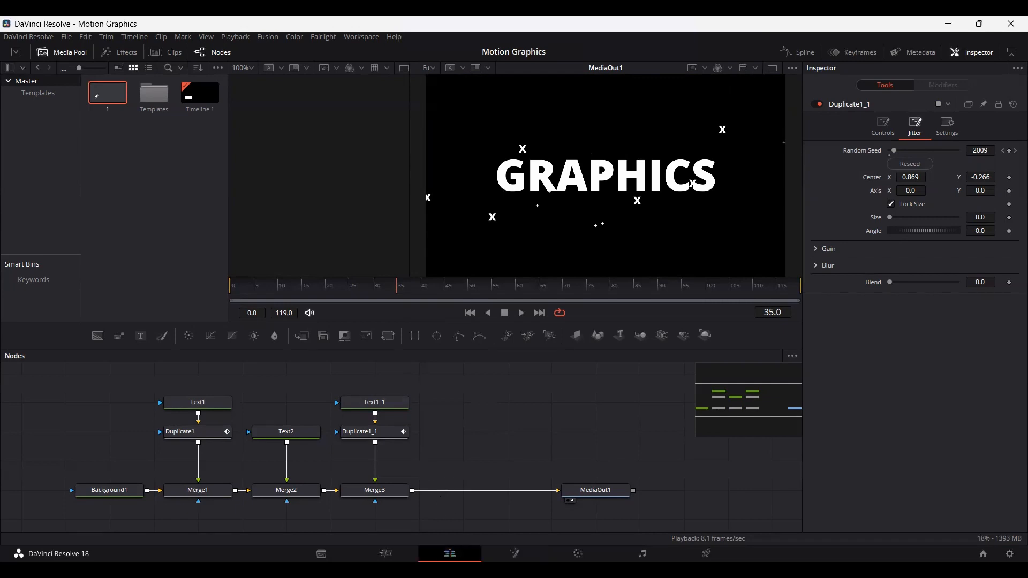
{"action": "left_click", "coordinate": [385, 356]}
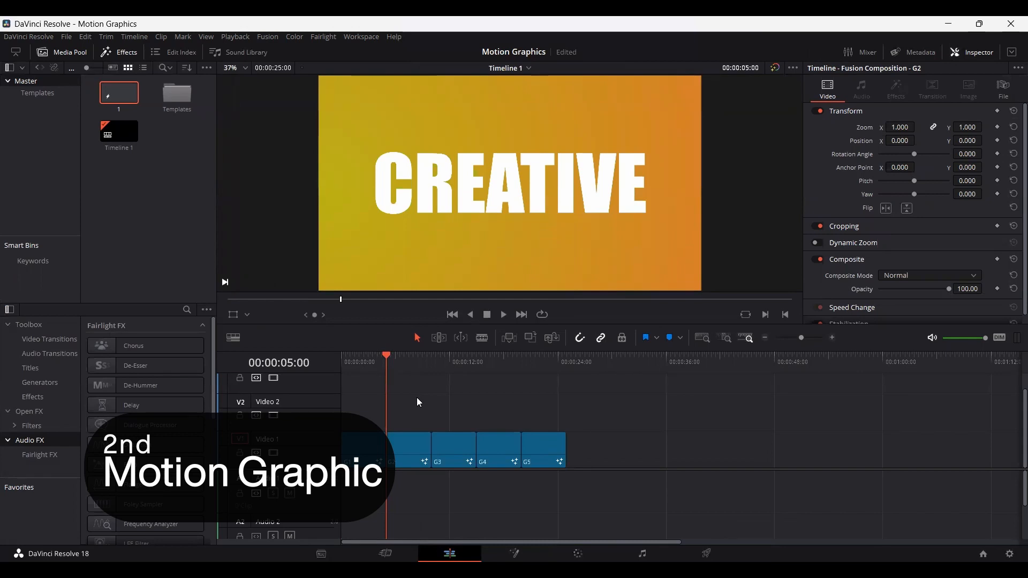
{"action": "key", "text": "space"}
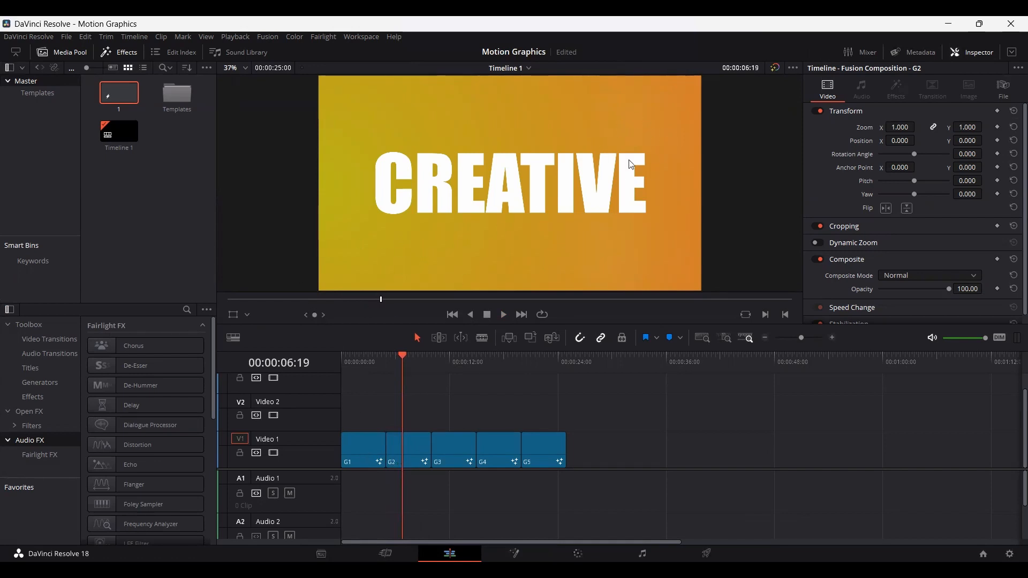
Step: Create a new Fusion composition named 2 in the media pool and open it on the Fusion page
{"action": "left_click", "coordinate": [132, 179]}
{"action": "right_click", "coordinate": [132, 179]}
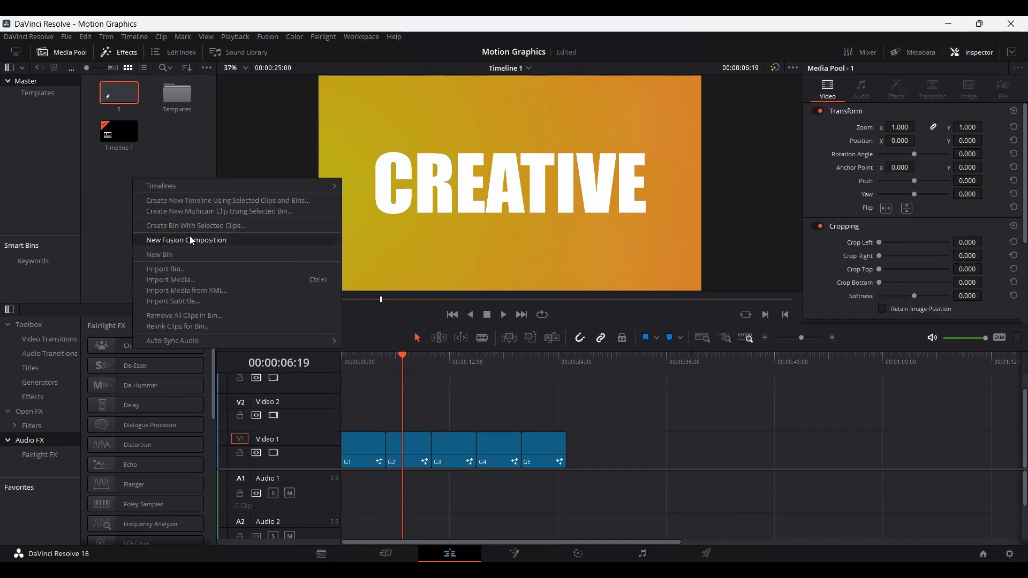
{"action": "left_click", "coordinate": [192, 240]}
{"action": "key", "text": "Return"}
{"action": "left_click", "coordinate": [171, 102]}
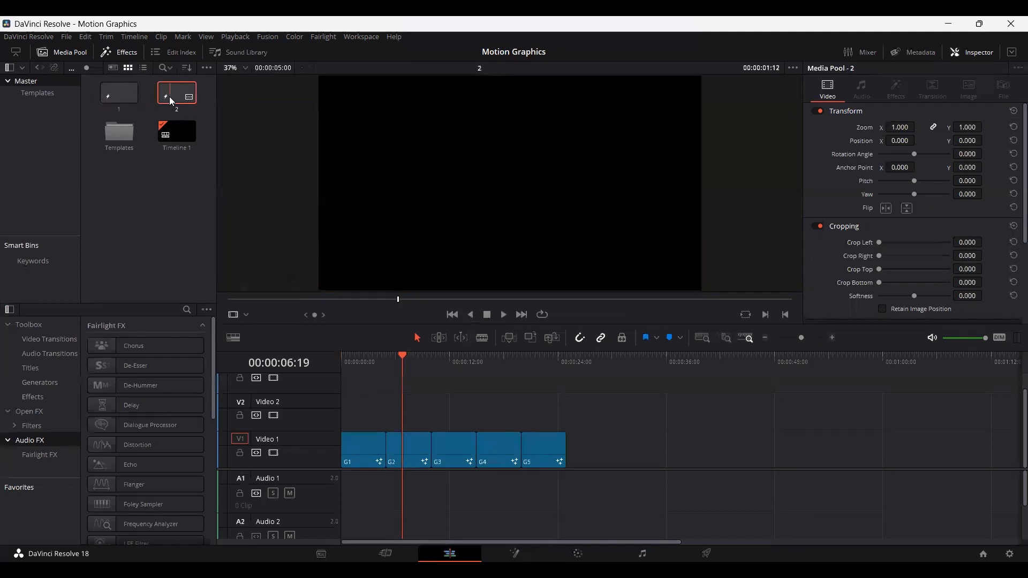
{"action": "double_click", "coordinate": [172, 101]}
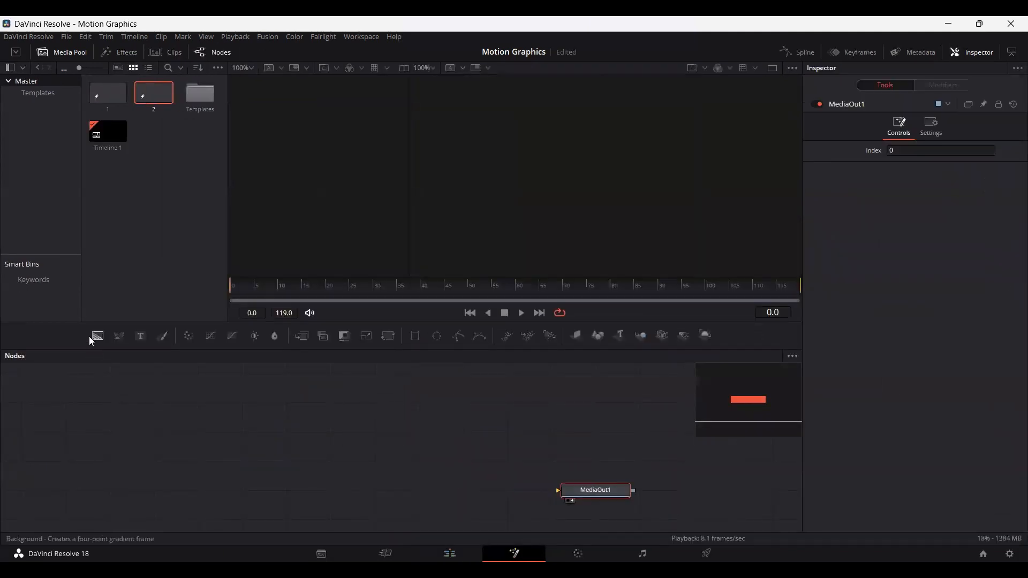
Step: Connect a new Background node to MediaOut1 and set its type to Gradient
{"action": "left_click_drag", "start_coordinate": [91, 341], "coordinate": [597, 492]}
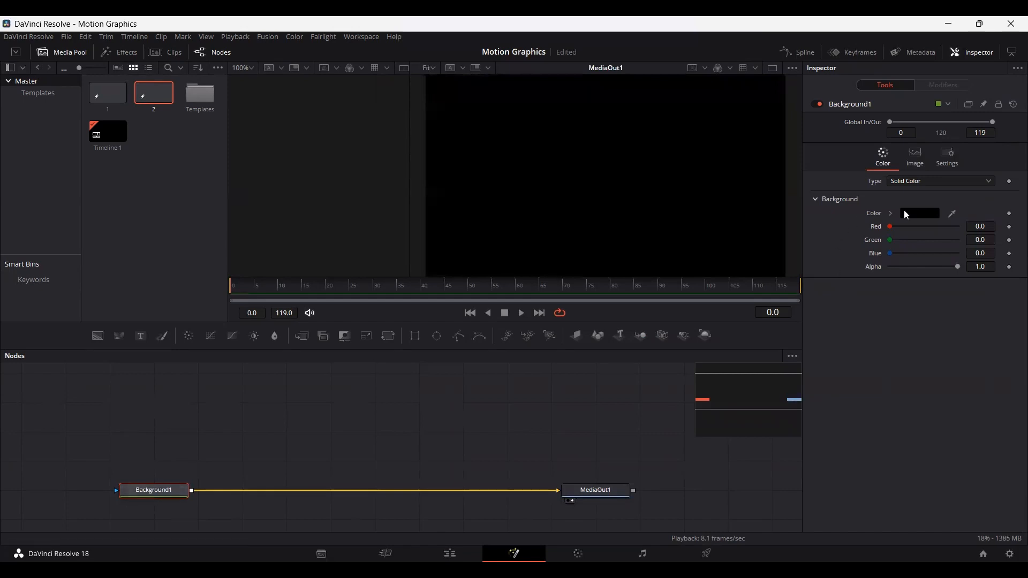
{"action": "left_click", "coordinate": [943, 181]}
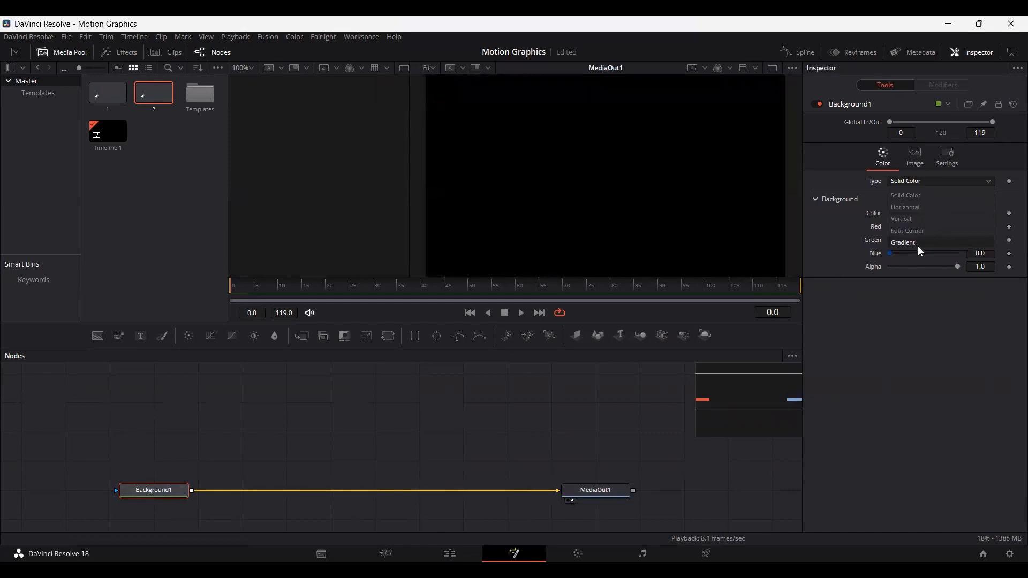
{"action": "left_click", "coordinate": [918, 244]}
Step: Set the start color of Background1's gradient to #b7b716
{"action": "left_click", "coordinate": [916, 286]}
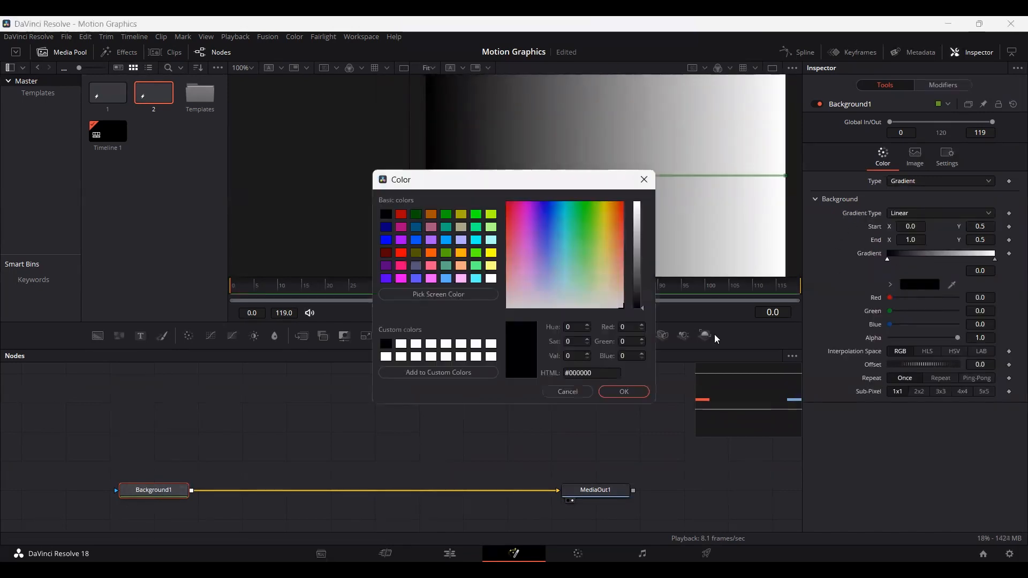
{"action": "left_click", "coordinate": [604, 370]}
{"action": "type", "text": "#b7b716"}
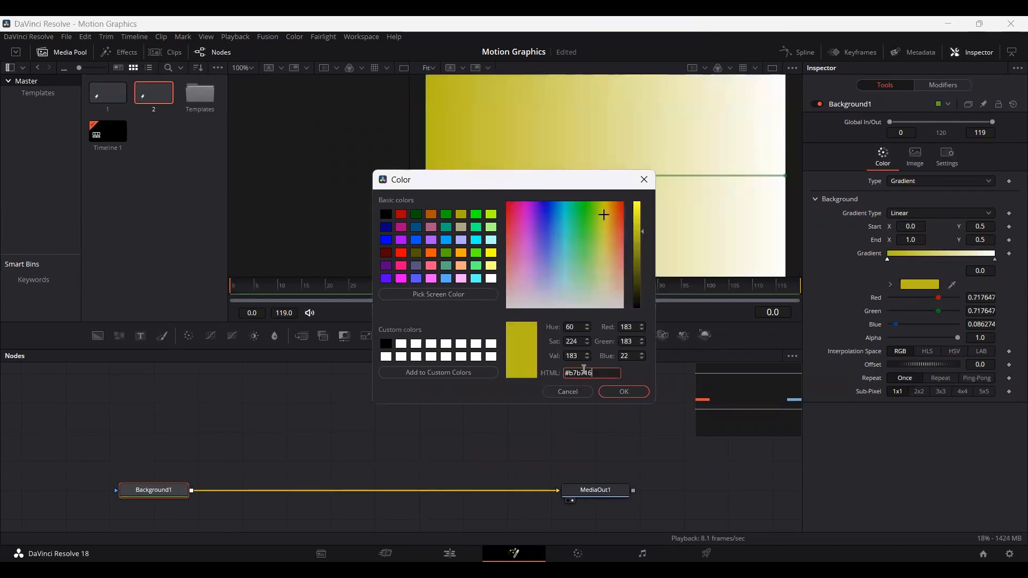
{"action": "key", "text": "ctrl+a"}
{"action": "left_click", "coordinate": [624, 391]}
Step: Set the end color of Background1's gradient to #d17e29
{"action": "left_click", "coordinate": [995, 259]}
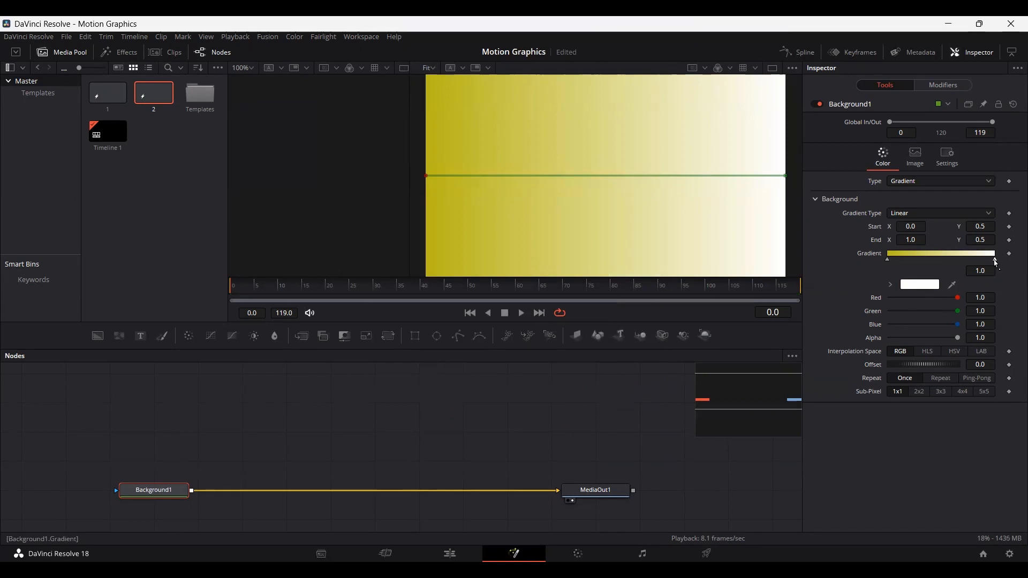
{"action": "left_click", "coordinate": [934, 292]}
{"action": "key", "text": "ctrl+a"}
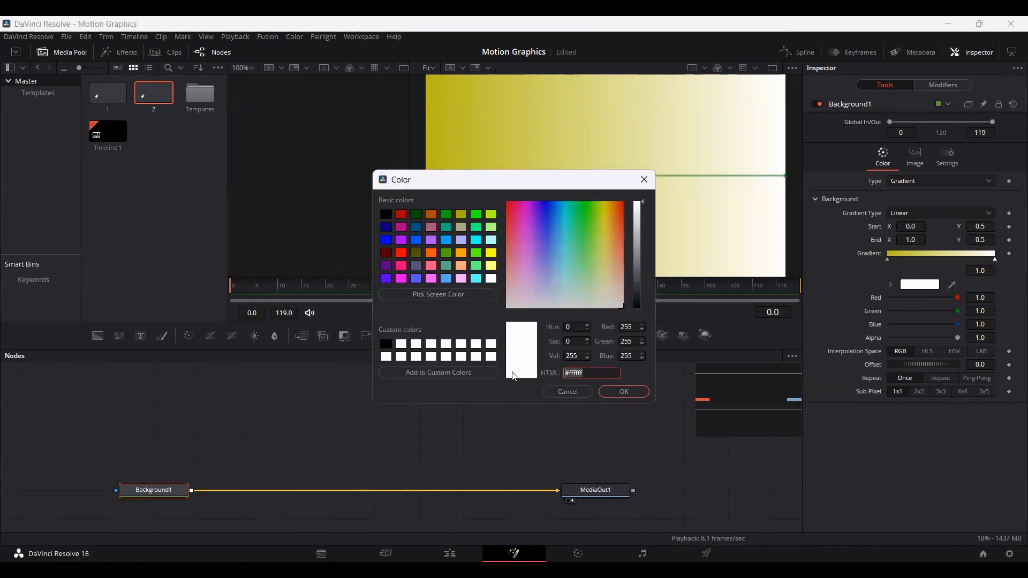
{"action": "type", "text": "#d17e29"}
{"action": "left_click_drag", "start_coordinate": [600, 369], "coordinate": [520, 372]}
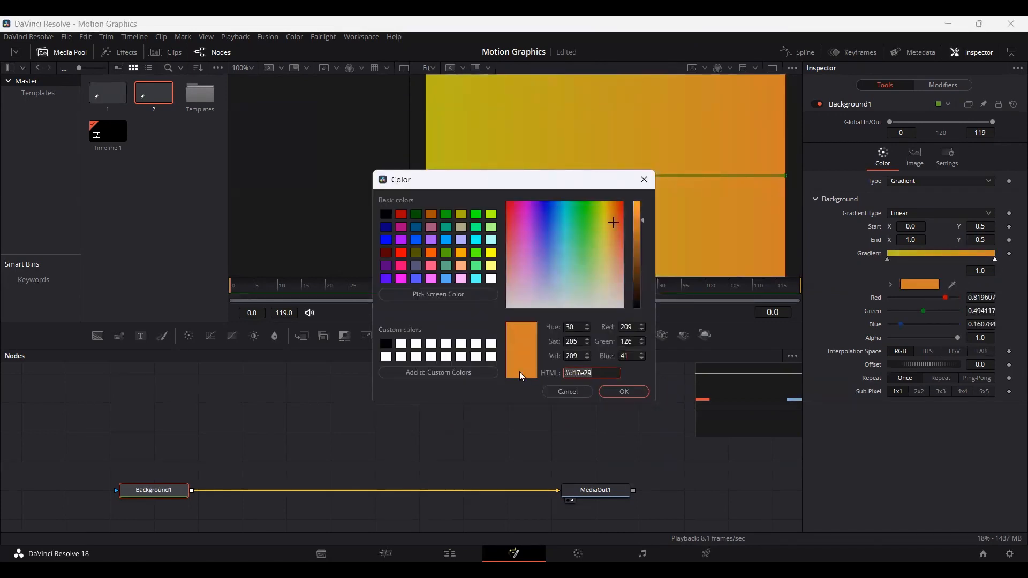
{"action": "left_click", "coordinate": [617, 391]}
Step: Merge a Text+ node over Background1 and set its text to CREATIVE
{"action": "left_click", "coordinate": [264, 423]}
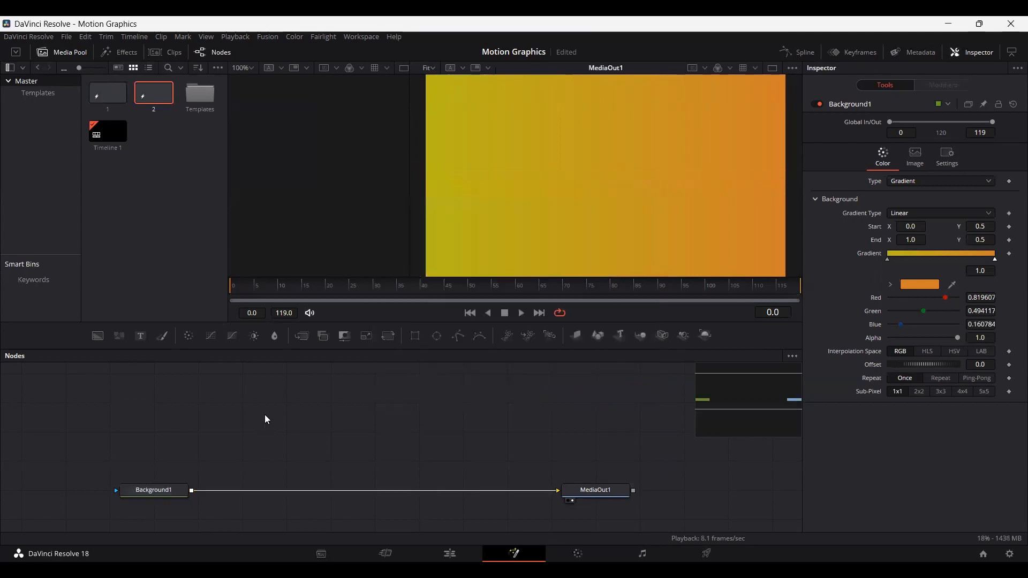
{"action": "left_click_drag", "start_coordinate": [137, 339], "coordinate": [191, 491]}
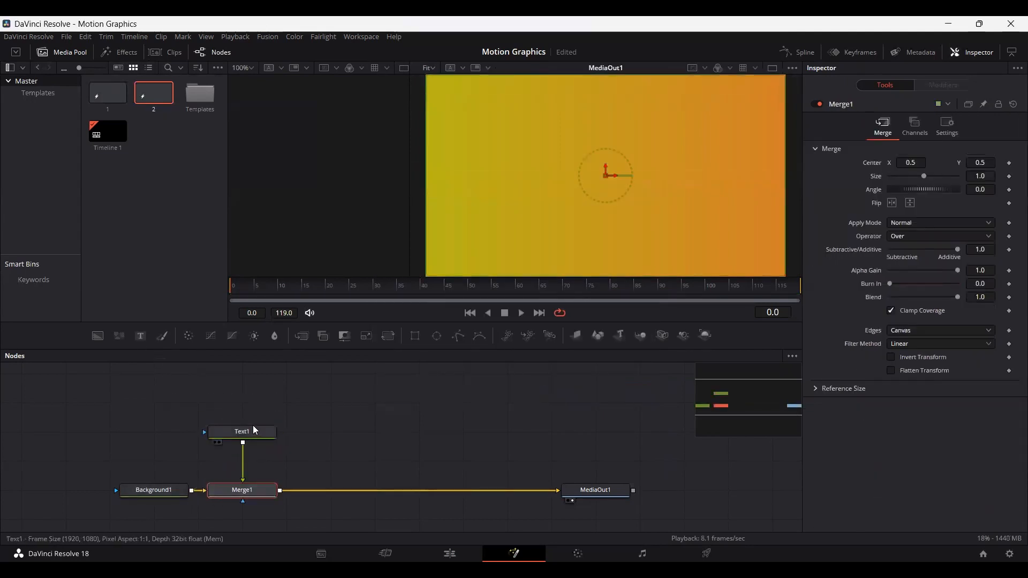
{"action": "left_click", "coordinate": [253, 427]}
{"action": "left_click", "coordinate": [872, 210]}
{"action": "type", "text": "CRE"}
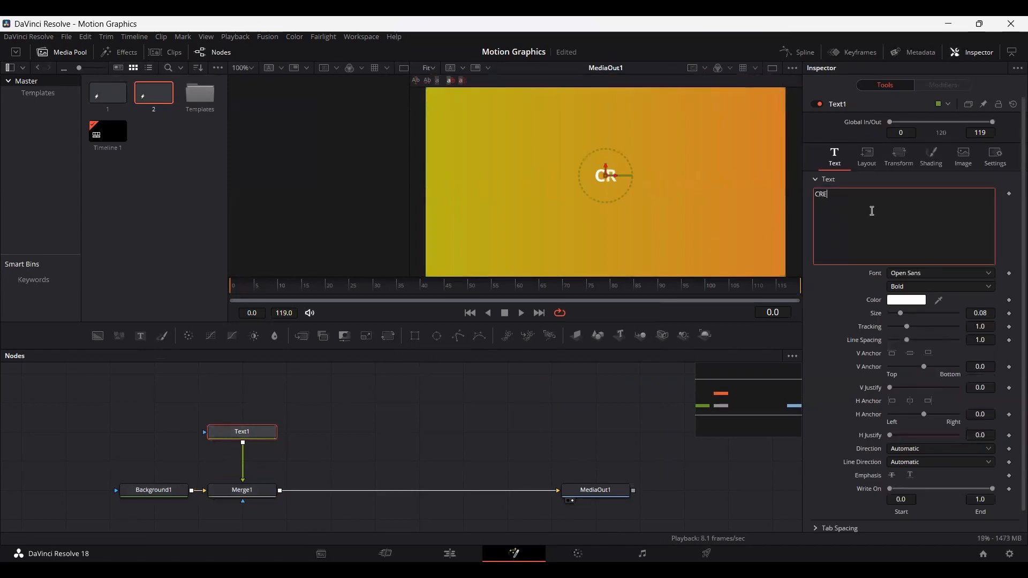
{"action": "type", "text": "ATIVE"}
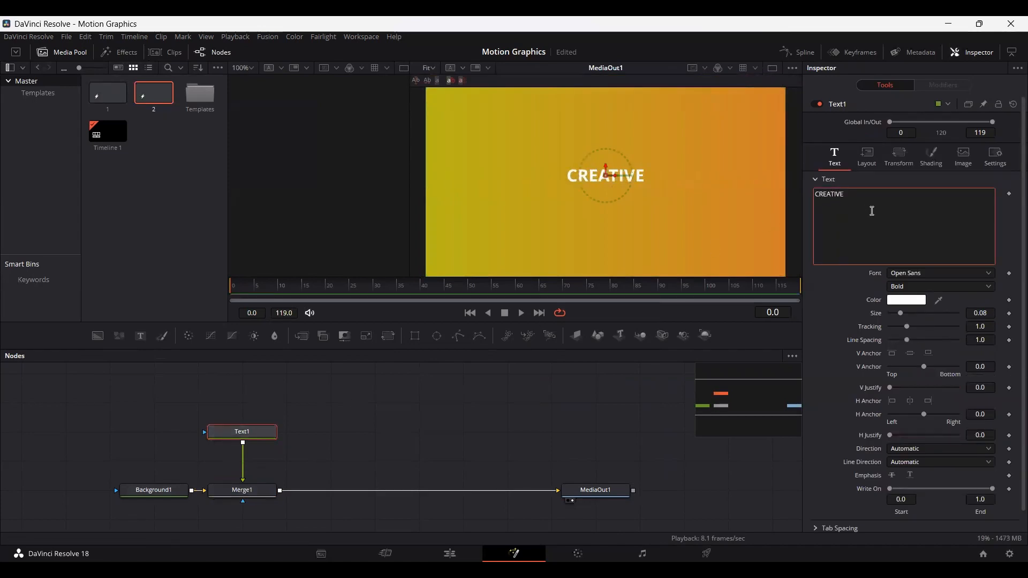
Step: Set the CREATIVE text's font to Impact and its size to 0.25
{"action": "left_click", "coordinate": [914, 275]}
{"action": "key", "text": "i"}
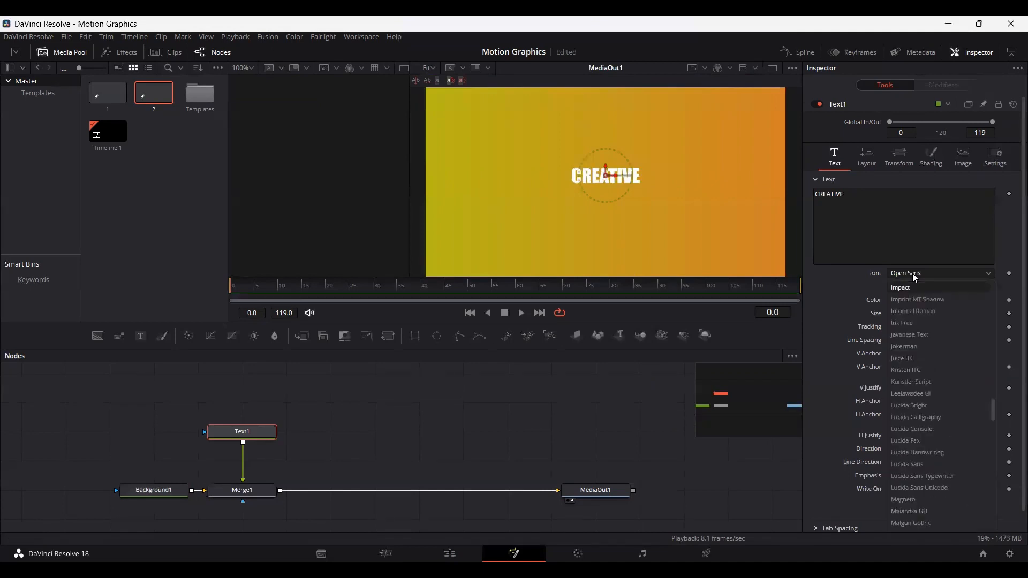
{"action": "key", "text": "Return"}
{"action": "left_click", "coordinate": [993, 313]}
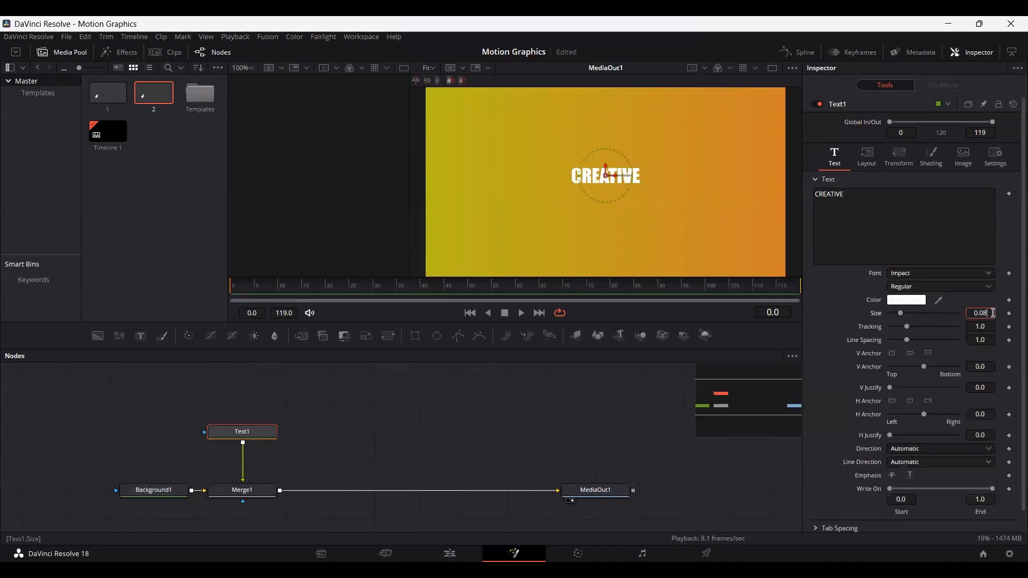
{"action": "type", "text": "25"}
{"action": "key", "text": "Tab"}
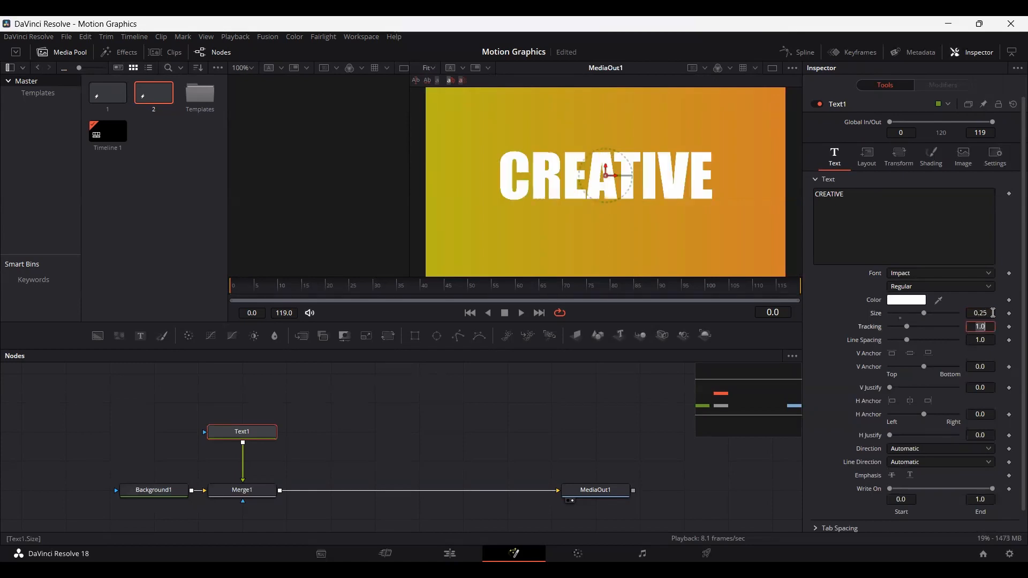
{"action": "left_click", "coordinate": [427, 423]}
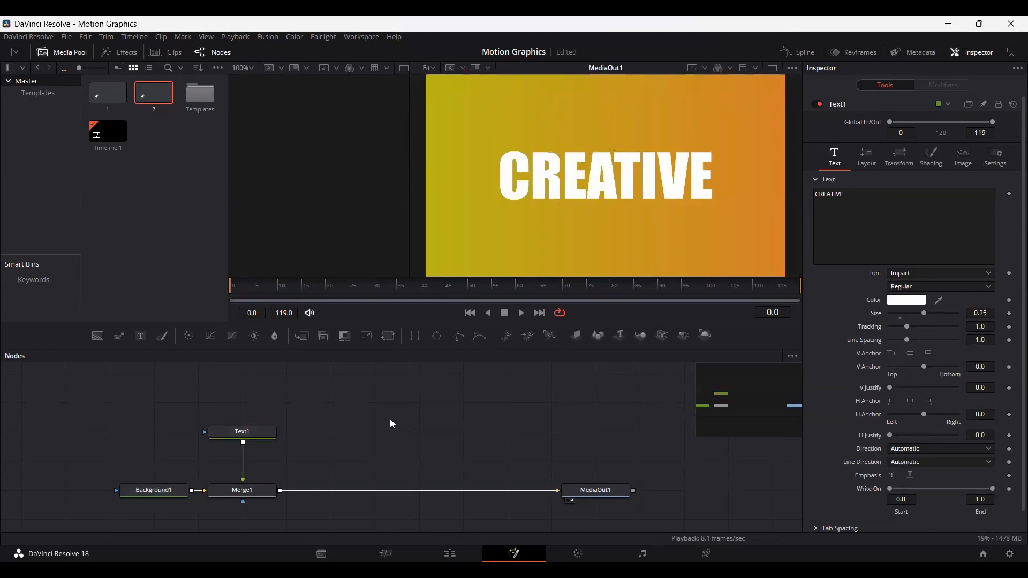
Step: Add a second Background node between the title nodes and MediaOut1 and set its color to #ffffff
{"action": "left_click_drag", "start_coordinate": [99, 334], "coordinate": [343, 464]}
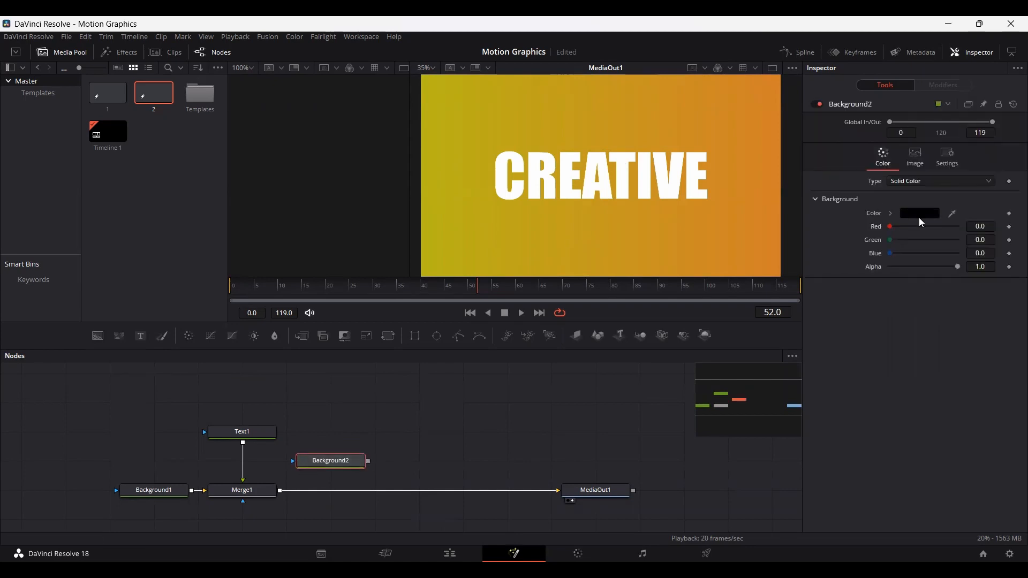
{"action": "left_click", "coordinate": [919, 216]}
{"action": "left_click_drag", "start_coordinate": [637, 240], "coordinate": [639, 203]}
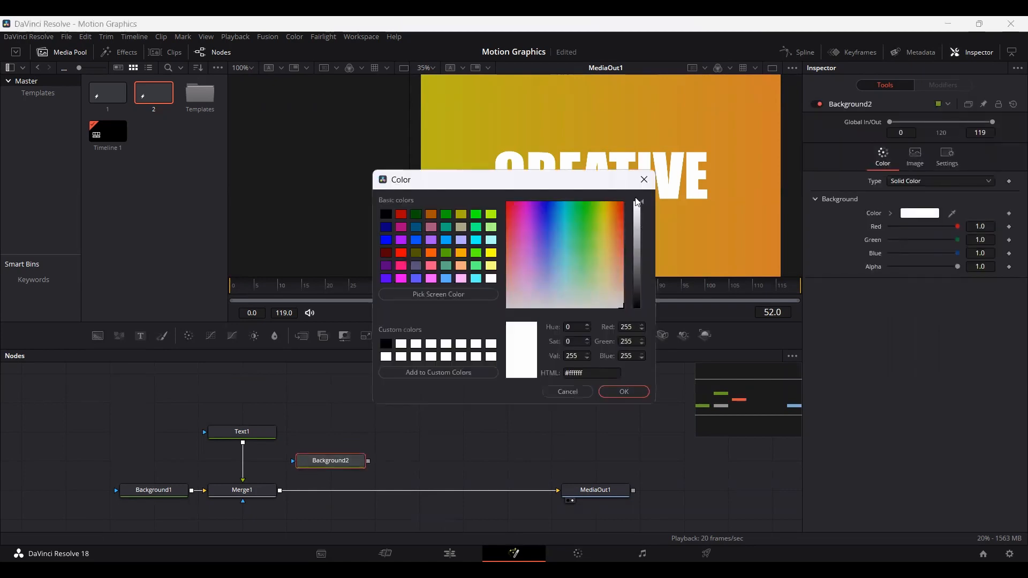
{"action": "left_click", "coordinate": [633, 392]}
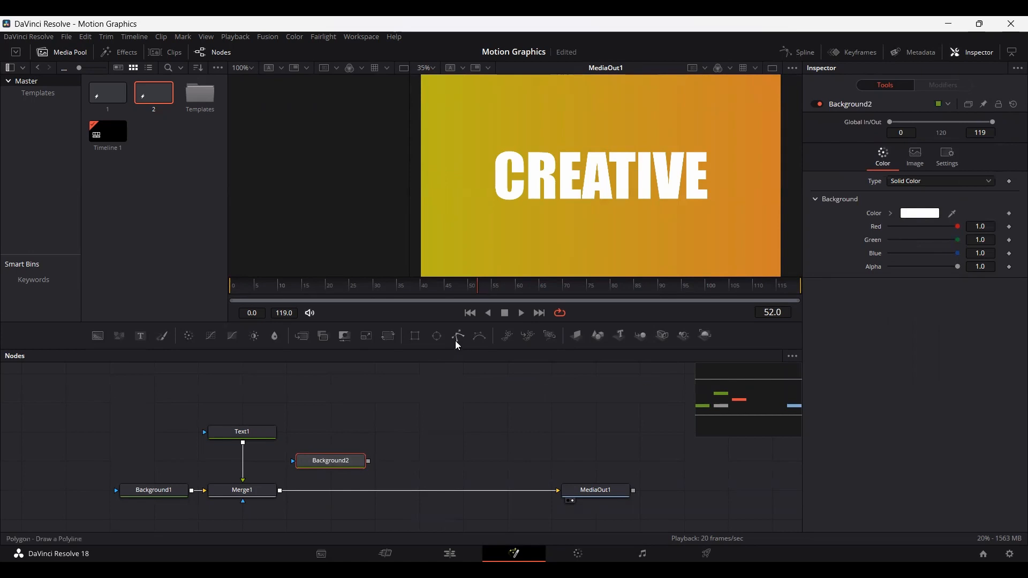
Step: Merge Background2 over the composition and mask it with a Polygon drawn as an open five-point wavy curve around the lower-left of CREATIVE
{"action": "left_click_drag", "start_coordinate": [455, 341], "coordinate": [283, 490]}
{"action": "left_click", "coordinate": [329, 437]}
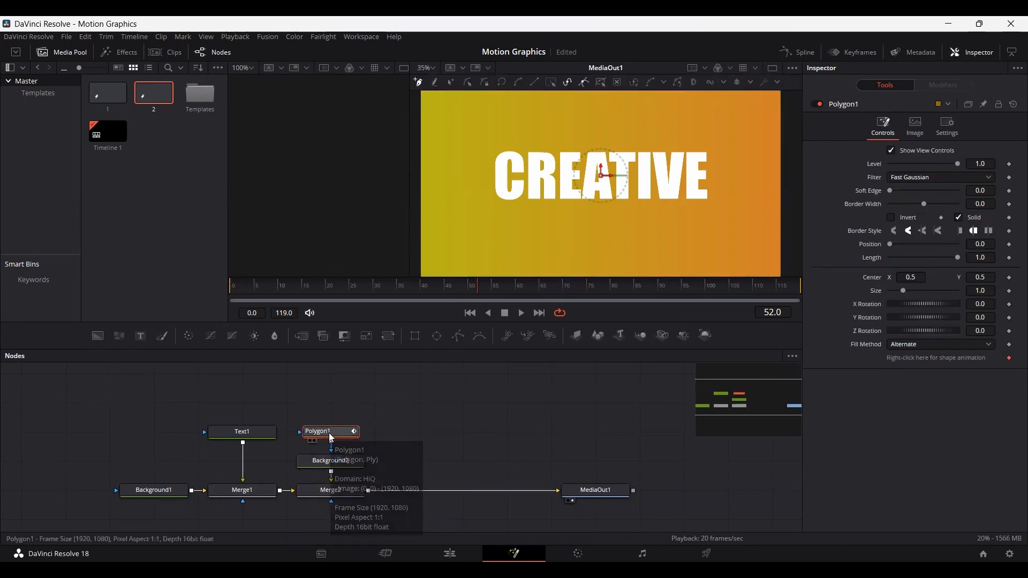
{"action": "left_click", "coordinate": [438, 178]}
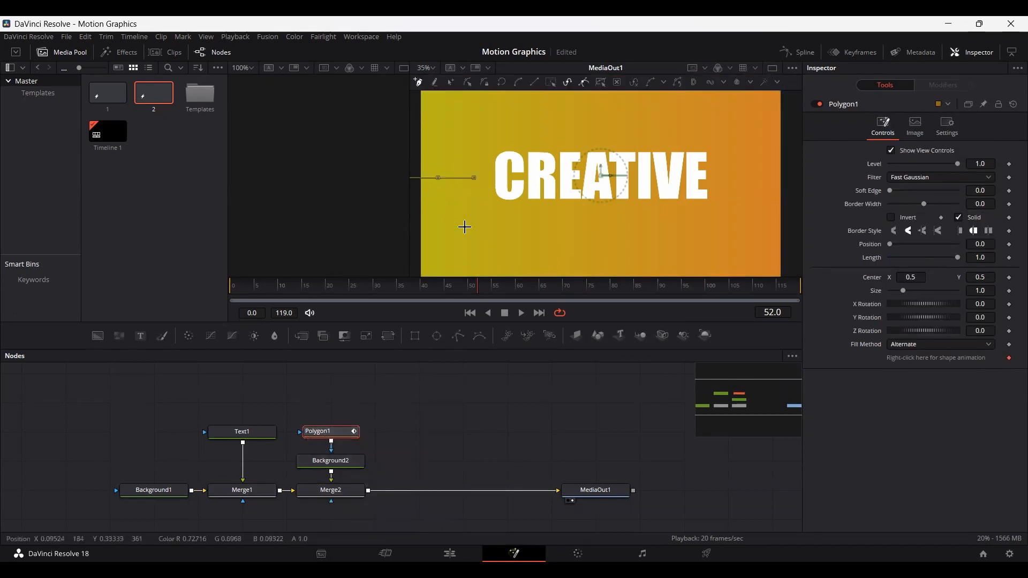
{"action": "left_click_drag", "start_coordinate": [469, 231], "coordinate": [551, 265]}
{"action": "left_click", "coordinate": [577, 260]}
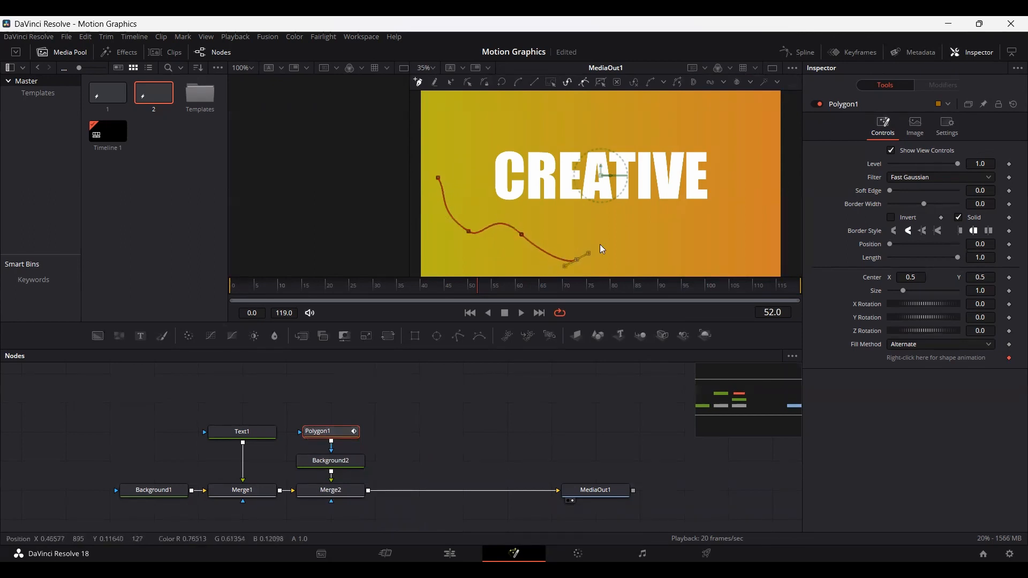
{"action": "left_click_drag", "start_coordinate": [624, 227], "coordinate": [673, 234]}
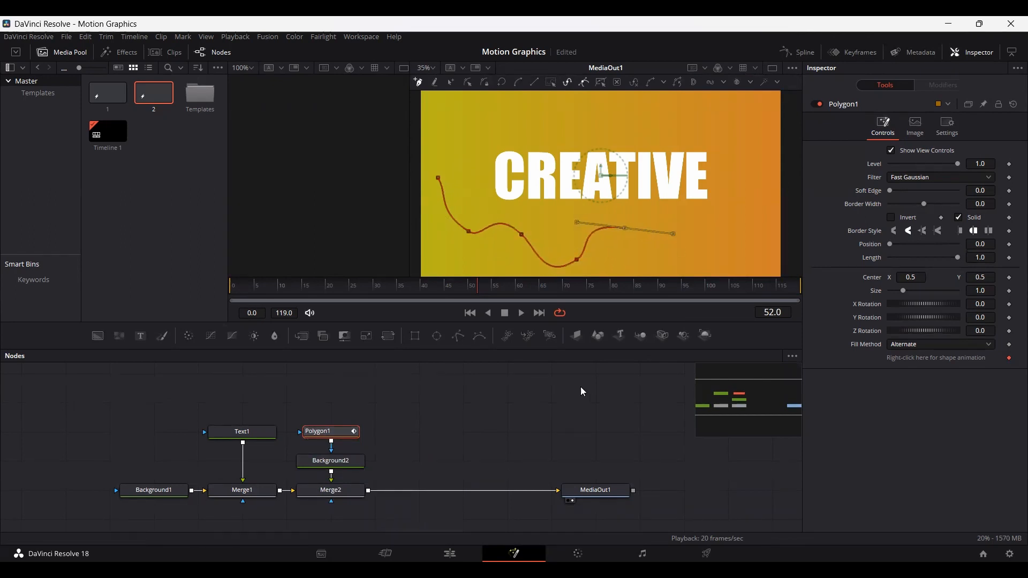
{"action": "left_click", "coordinate": [529, 430]}
Step: Give Polygon1 a border width of 0.01, turn off Solid and choose the first cap style
{"action": "left_click", "coordinate": [329, 434]}
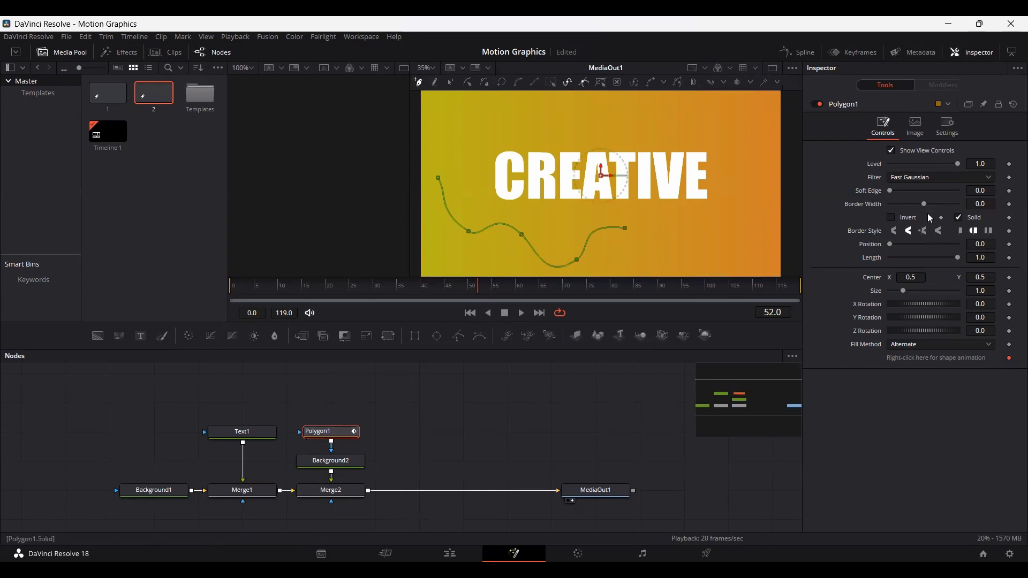
{"action": "left_click", "coordinate": [983, 204]}
{"action": "type", "text": "1"}
{"action": "key", "text": "Tab"}
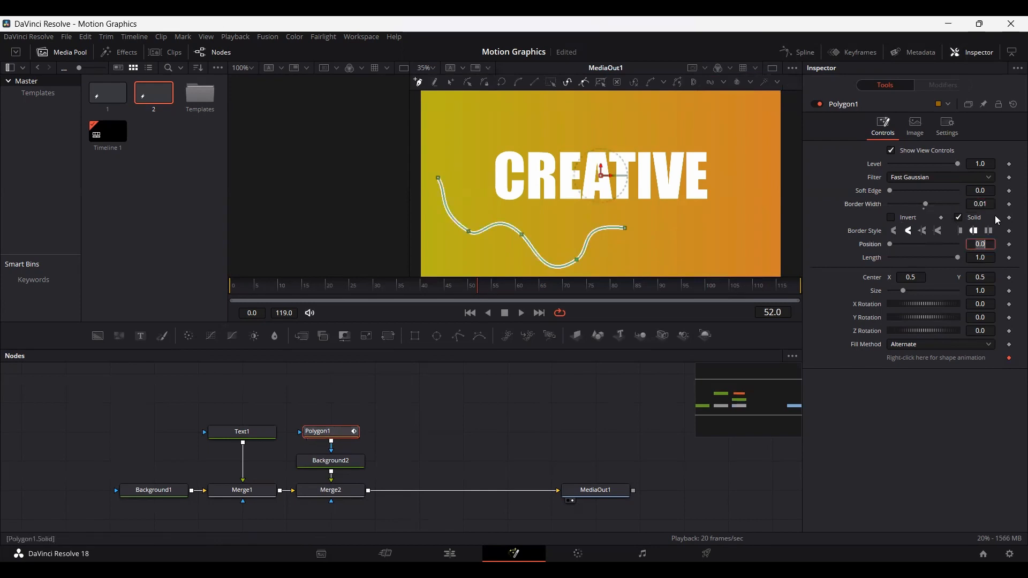
{"action": "left_click", "coordinate": [960, 217]}
{"action": "left_click", "coordinate": [961, 231]}
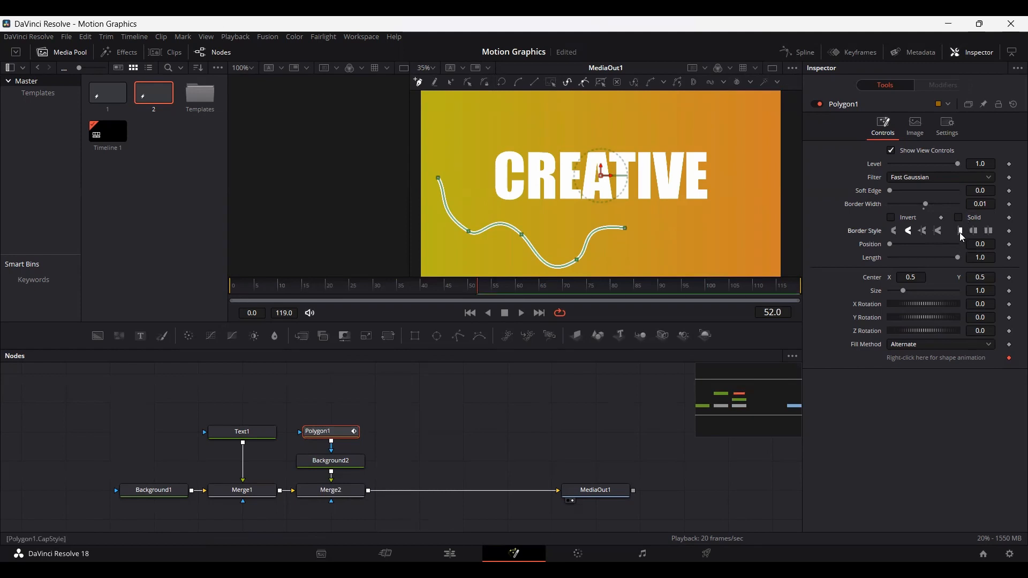
Step: Reshape Polygon1's curve by moving its second point slightly left and adjusting that point's handles
{"action": "left_click", "coordinate": [424, 420]}
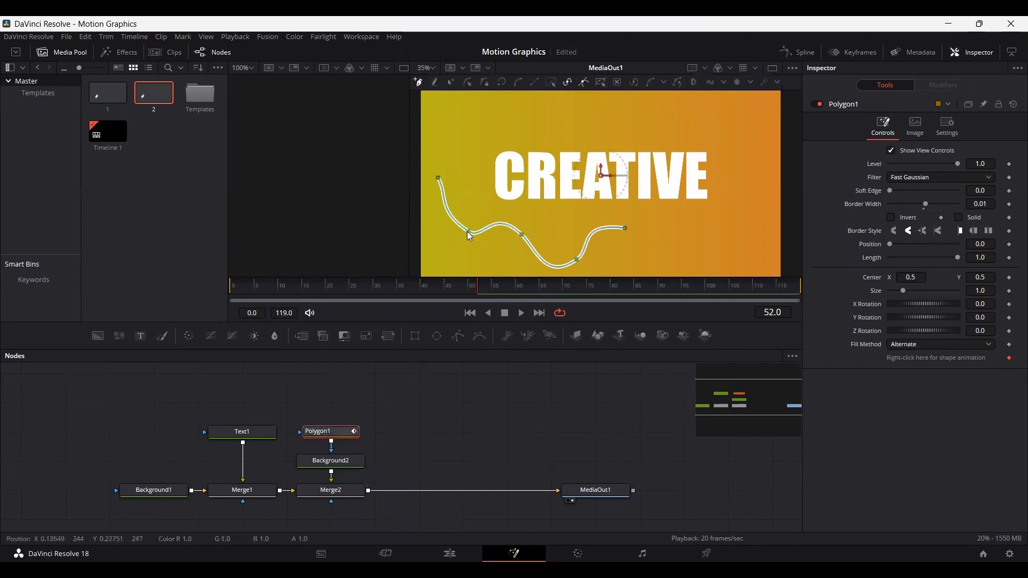
{"action": "left_click_drag", "start_coordinate": [467, 231], "coordinate": [456, 229]}
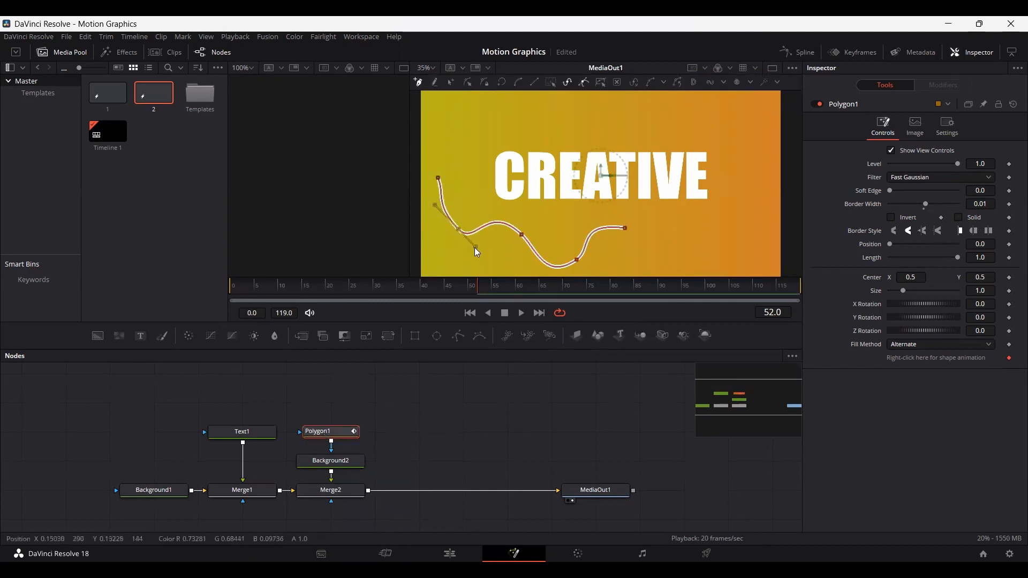
{"action": "left_click", "coordinate": [529, 402]}
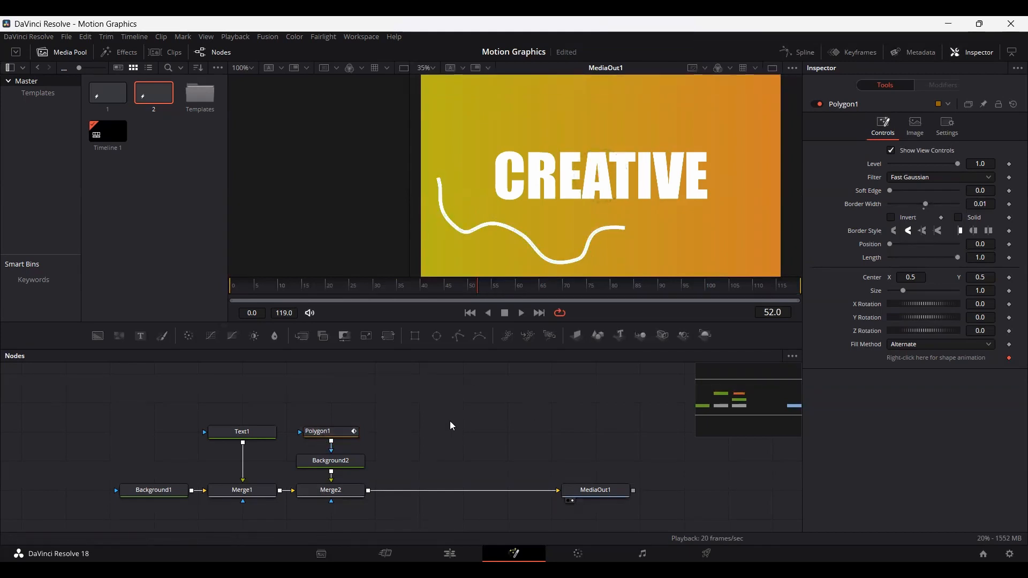
Step: Keyframe Polygon1's Position and Length from 0.0 at frame 0 to 1.0 at frame 30
{"action": "left_click", "coordinate": [332, 432]}
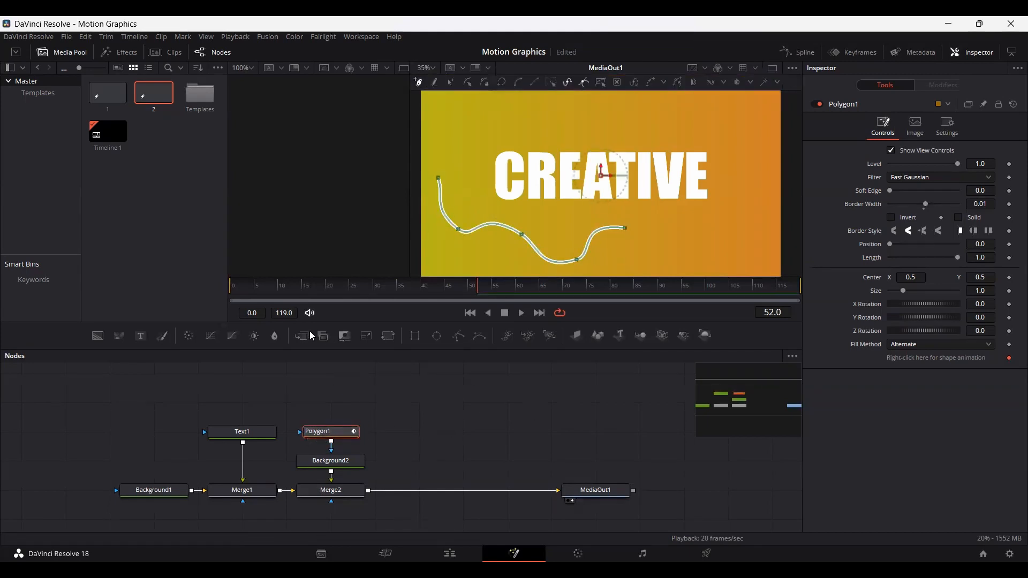
{"action": "key", "text": "Home"}
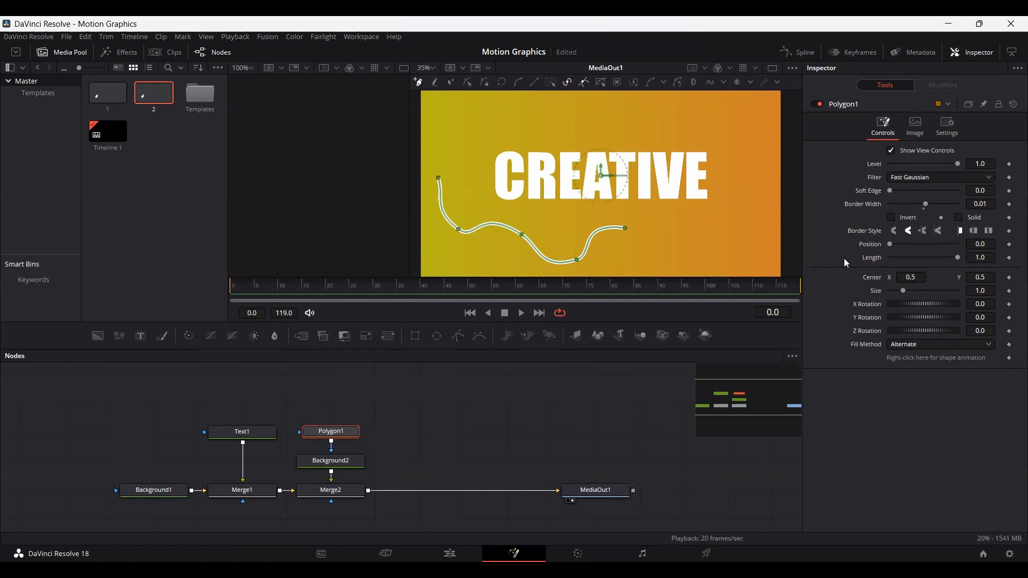
{"action": "left_click", "coordinate": [1009, 244]}
{"action": "left_click", "coordinate": [1010, 258]}
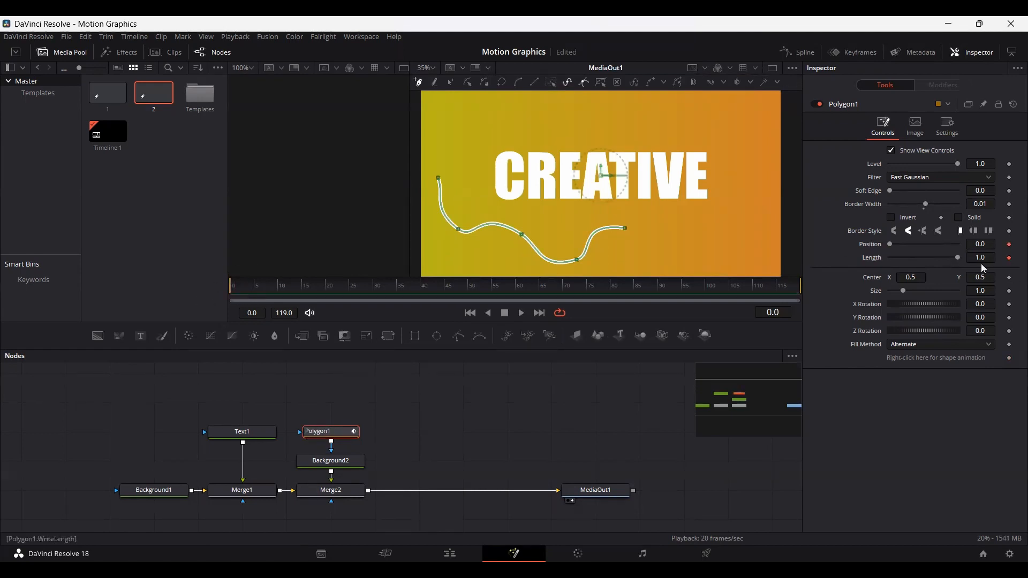
{"action": "left_click_drag", "start_coordinate": [930, 263], "coordinate": [861, 271]}
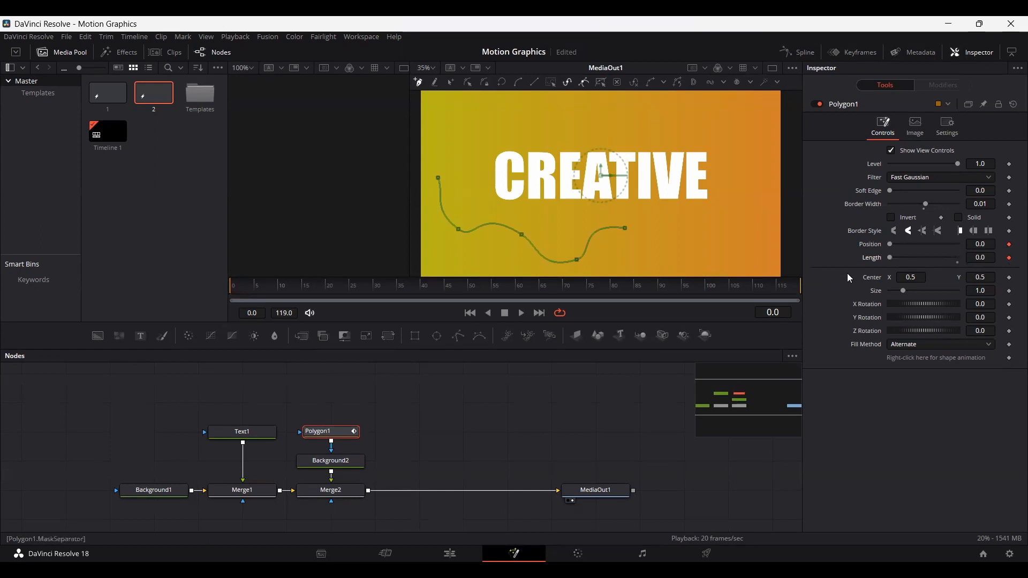
{"action": "left_click_drag", "start_coordinate": [253, 288], "coordinate": [324, 294]}
{"action": "left_click_drag", "start_coordinate": [977, 249], "coordinate": [964, 259]}
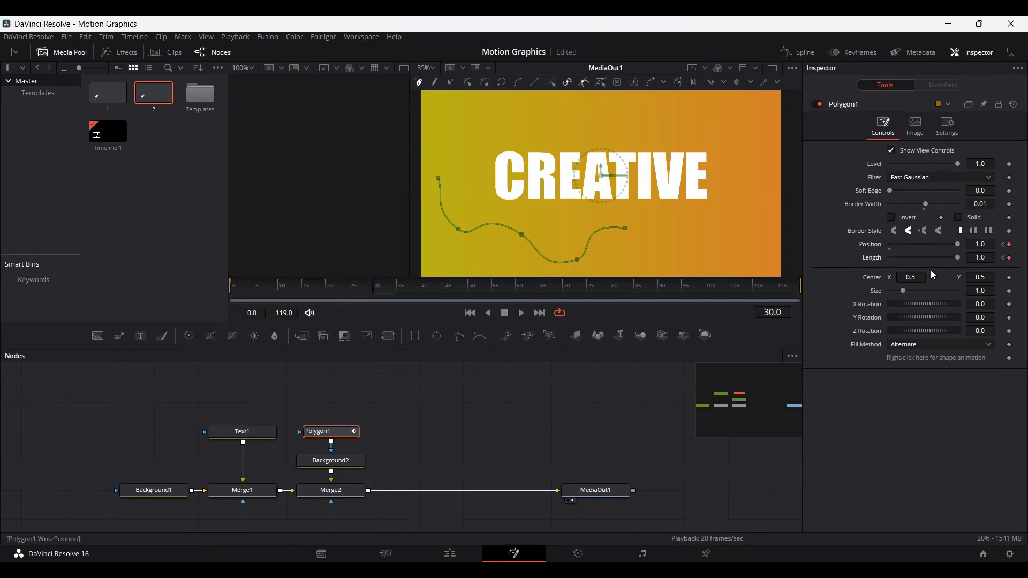
Step: Play the line animation from the start, scrub to frame 20 and save the project
{"action": "key", "text": "Home"}
{"action": "left_click", "coordinate": [413, 413]}
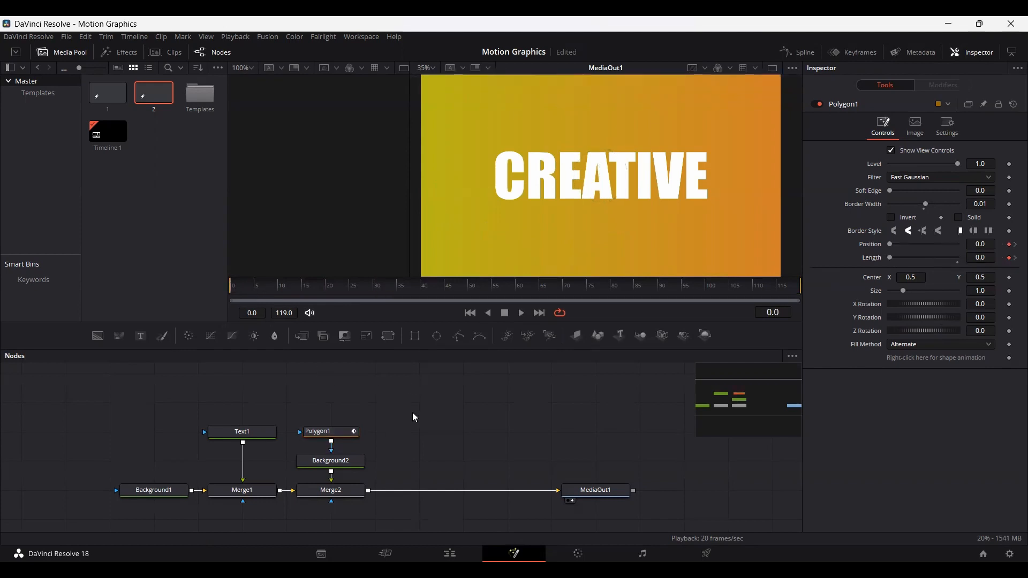
{"action": "key", "text": "space"}
{"action": "left_click_drag", "start_coordinate": [400, 293], "coordinate": [328, 296]}
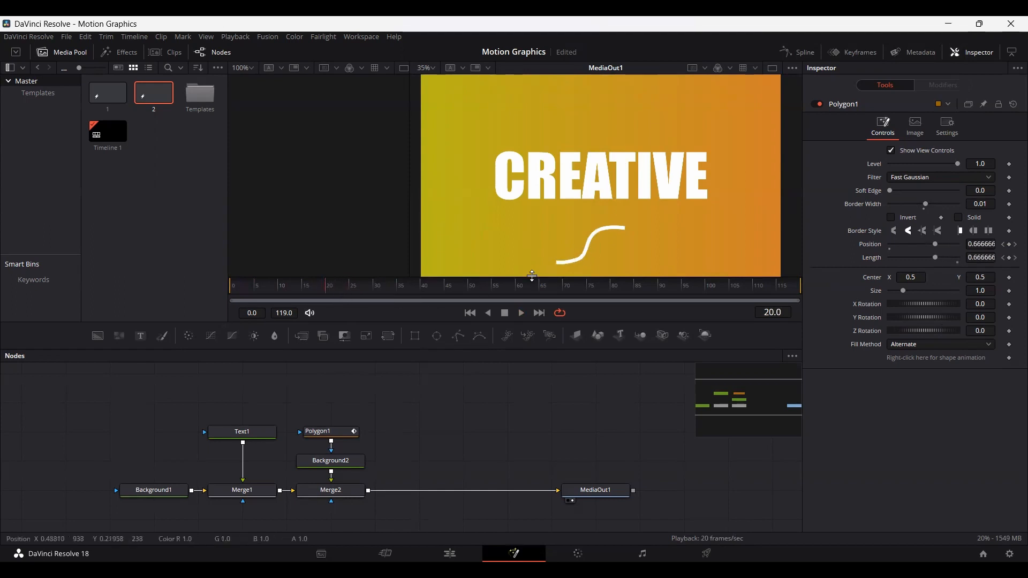
{"action": "key", "text": "ctrl+s"}
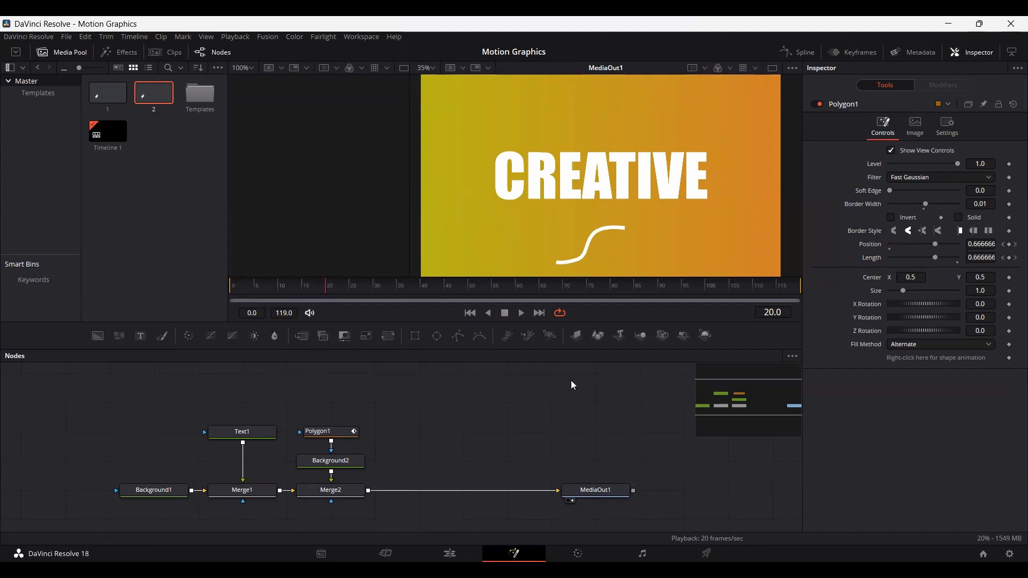
Step: Raise Polygon1's Position at frame 20, play the animation from the start and scrub back to frame 12
{"action": "left_click_drag", "start_coordinate": [936, 246], "coordinate": [948, 243]}
{"action": "left_click", "coordinate": [232, 292]}
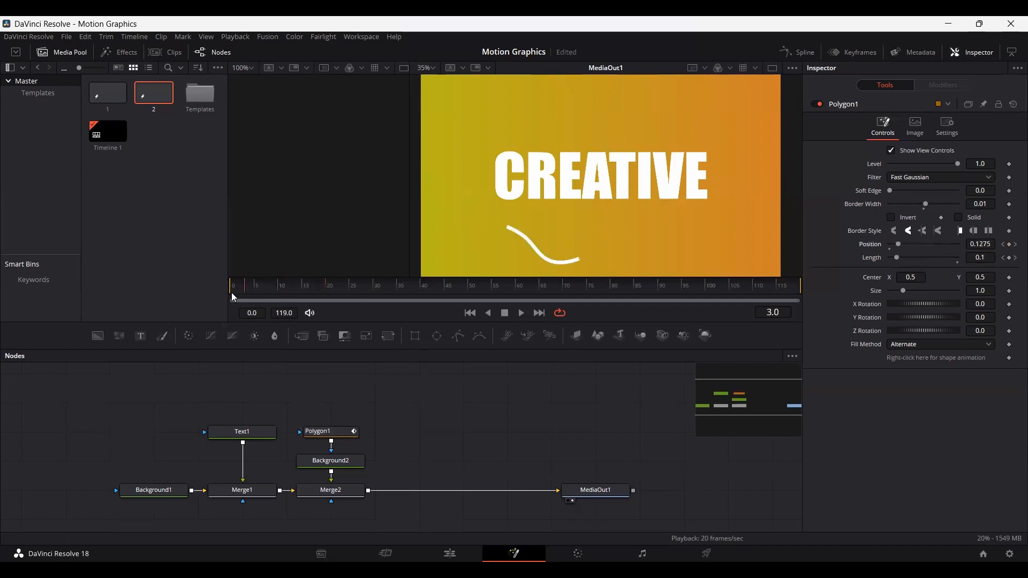
{"action": "key", "text": "space"}
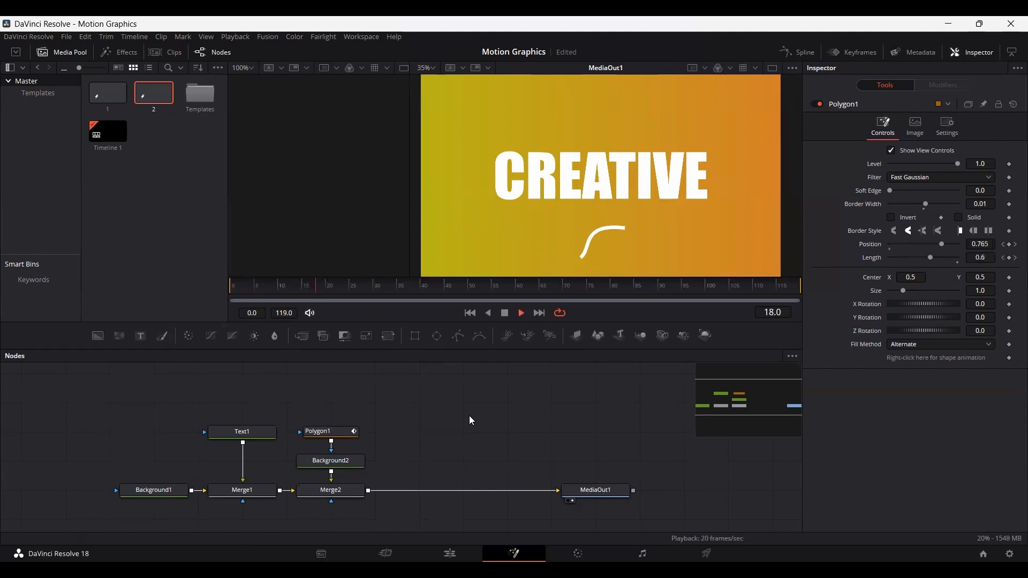
{"action": "left_click", "coordinate": [314, 293]}
{"action": "left_click_drag", "start_coordinate": [314, 292], "coordinate": [291, 293]}
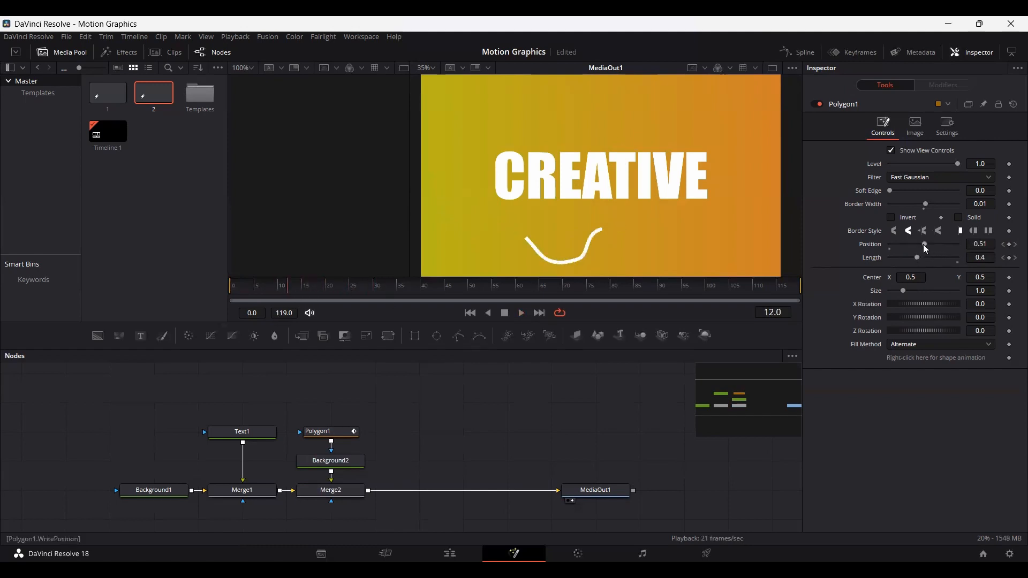
Step: Lower Polygon1's Position and Length around frame 12 to refine the line's travel
{"action": "left_click_drag", "start_coordinate": [924, 244], "coordinate": [919, 245]}
{"action": "key", "text": "Left"}
{"action": "key", "text": "Left"}
{"action": "key", "text": "Left"}
{"action": "key", "text": "Left"}
{"action": "left_click", "coordinate": [328, 290]}
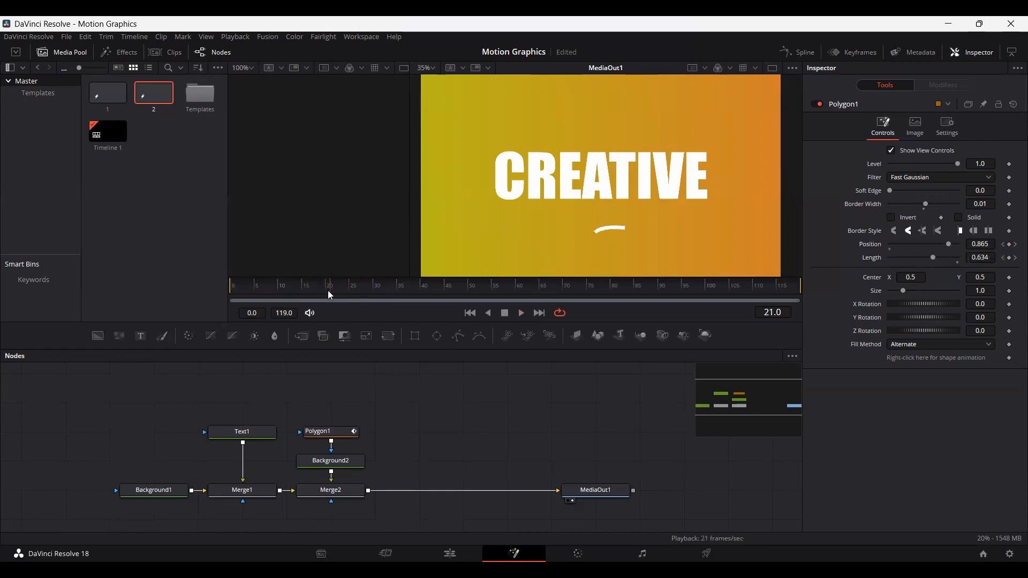
{"action": "left_click_drag", "start_coordinate": [329, 290], "coordinate": [291, 289]}
{"action": "left_click_drag", "start_coordinate": [931, 245], "coordinate": [899, 257]}
{"action": "key", "text": "Right"}
{"action": "key", "text": "Right"}
{"action": "left_click", "coordinate": [326, 431]}
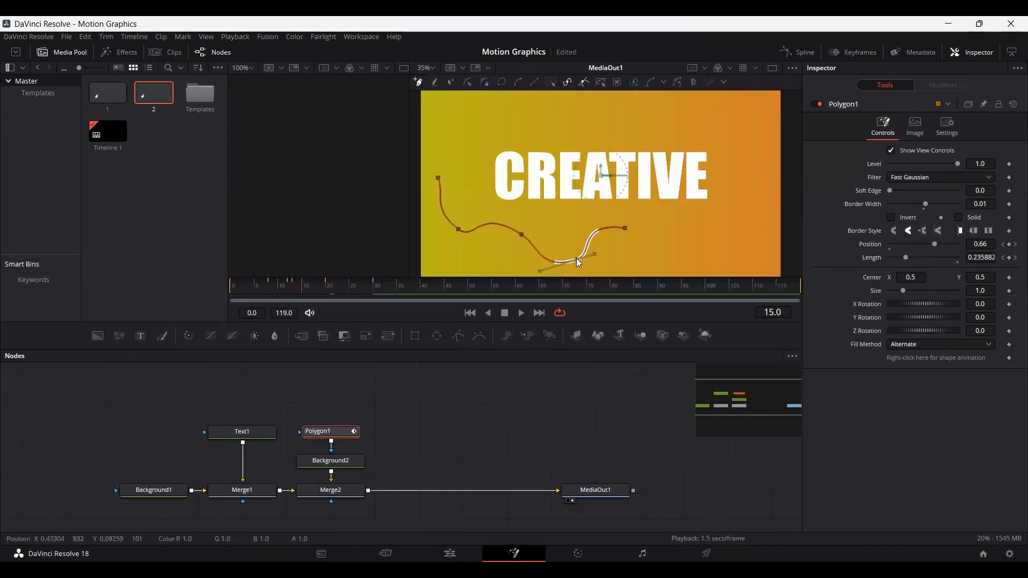
Step: Play the refined line animation from the start to check its movement
{"action": "left_click", "coordinate": [234, 285]}
{"action": "left_click", "coordinate": [403, 394]}
{"action": "key", "text": "space"}
{"action": "left_click", "coordinate": [232, 290]}
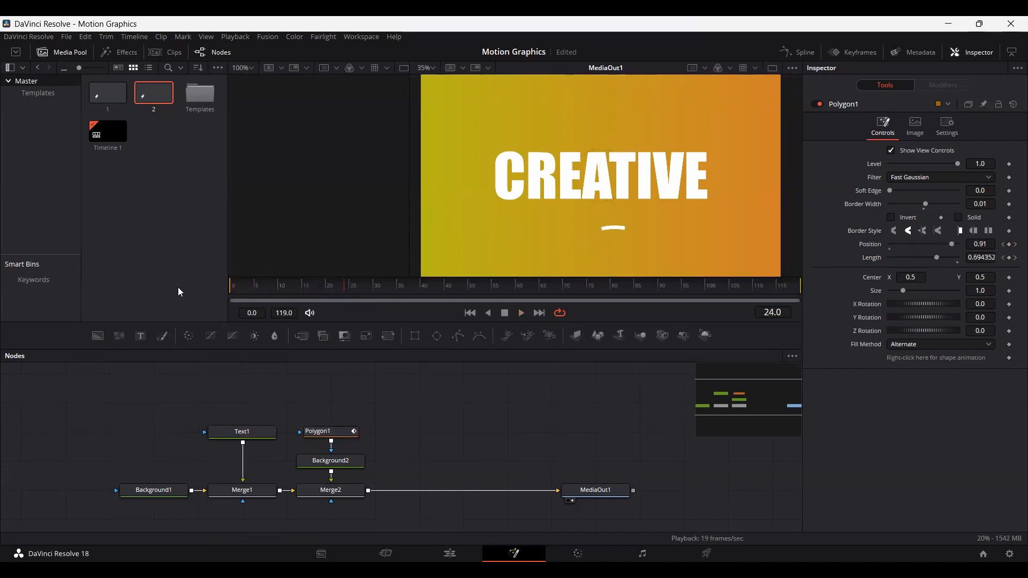
{"action": "left_click", "coordinate": [232, 290]}
{"action": "left_click", "coordinate": [233, 291]}
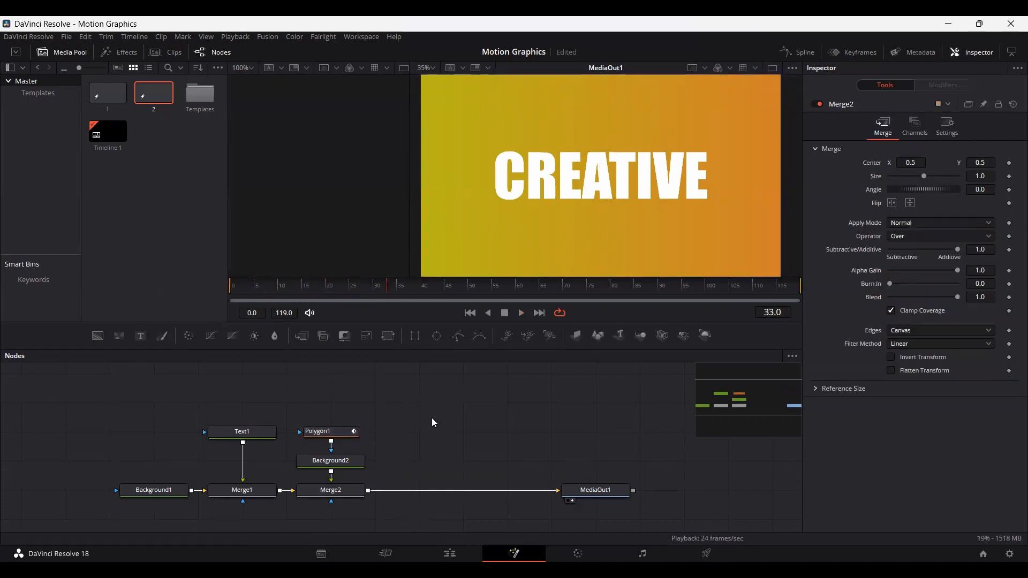
Step: Add a third Background node beside Background2 and set its color to #ffffff
{"action": "left_click_drag", "start_coordinate": [98, 336], "coordinate": [424, 462]}
{"action": "left_click", "coordinate": [924, 214]}
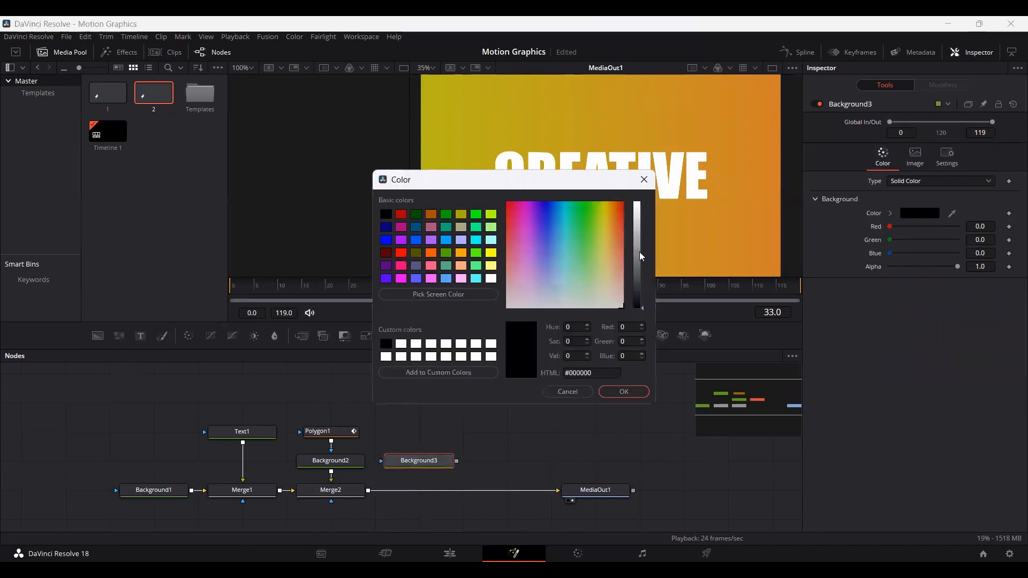
{"action": "left_click_drag", "start_coordinate": [639, 252], "coordinate": [641, 199]}
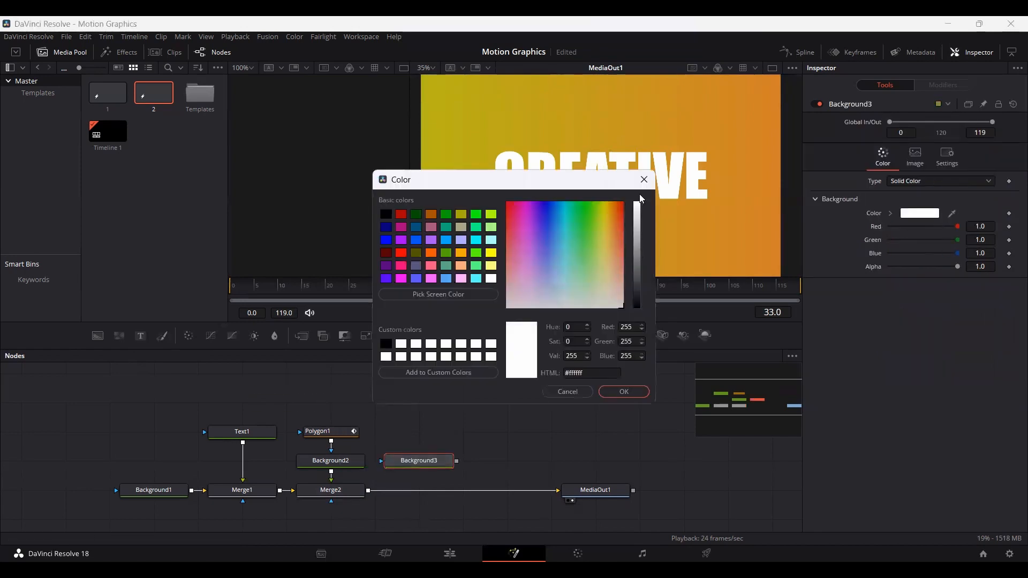
{"action": "left_click", "coordinate": [625, 392]}
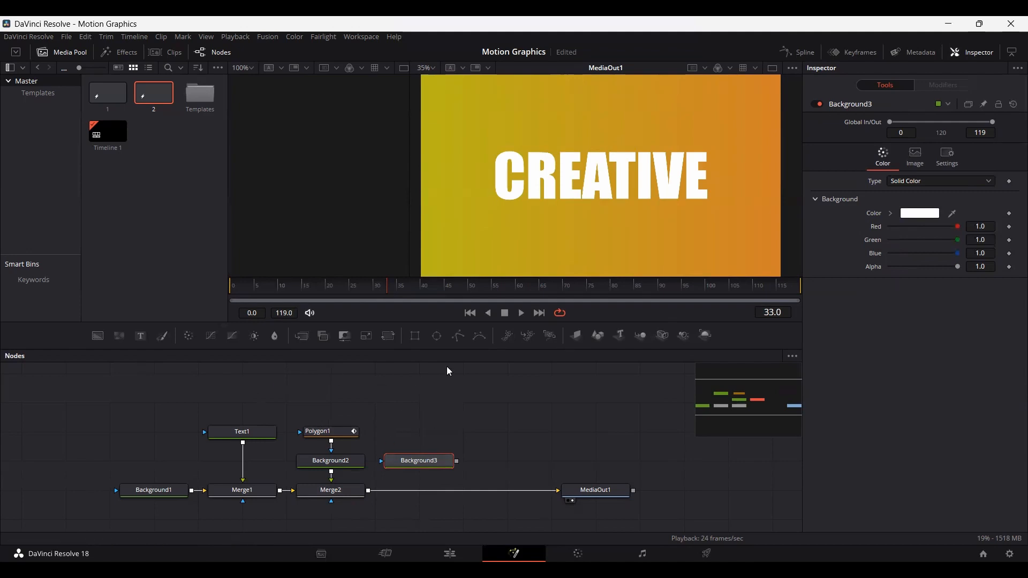
Step: Merge Background3 with a Polygon mask shaped as an open wavy line above CREATIVE, with Solid off and border width 0.01
{"action": "left_click_drag", "start_coordinate": [459, 338], "coordinate": [370, 489]}
{"action": "left_click", "coordinate": [961, 218]}
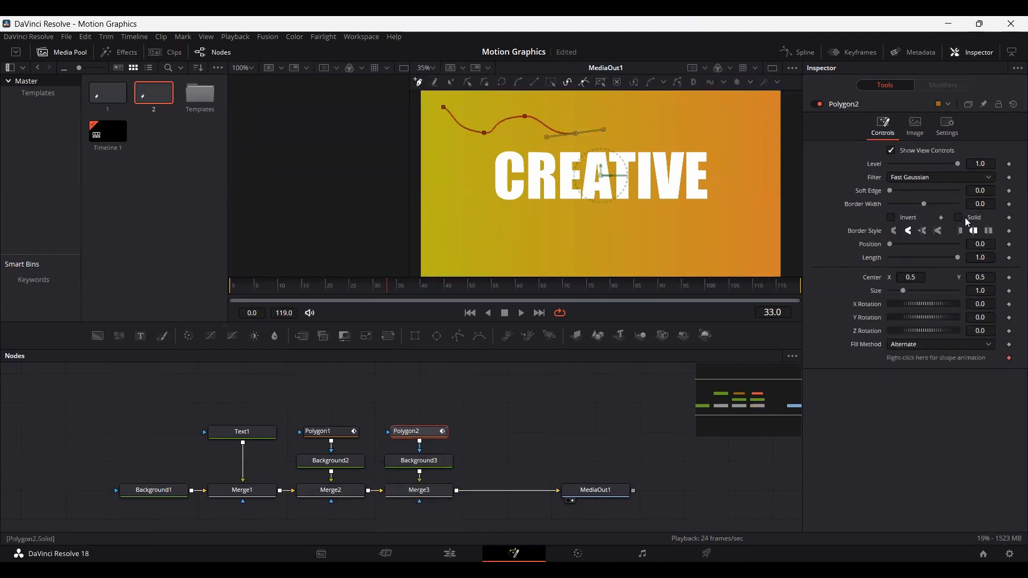
{"action": "left_click_drag", "start_coordinate": [923, 205], "coordinate": [926, 204]}
Step: Smooth the second and third points of Polygon2's wavy line with their handles
{"action": "left_click", "coordinate": [485, 133]}
{"action": "left_click_drag", "start_coordinate": [501, 130], "coordinate": [501, 133]}
{"action": "left_click", "coordinate": [525, 116]}
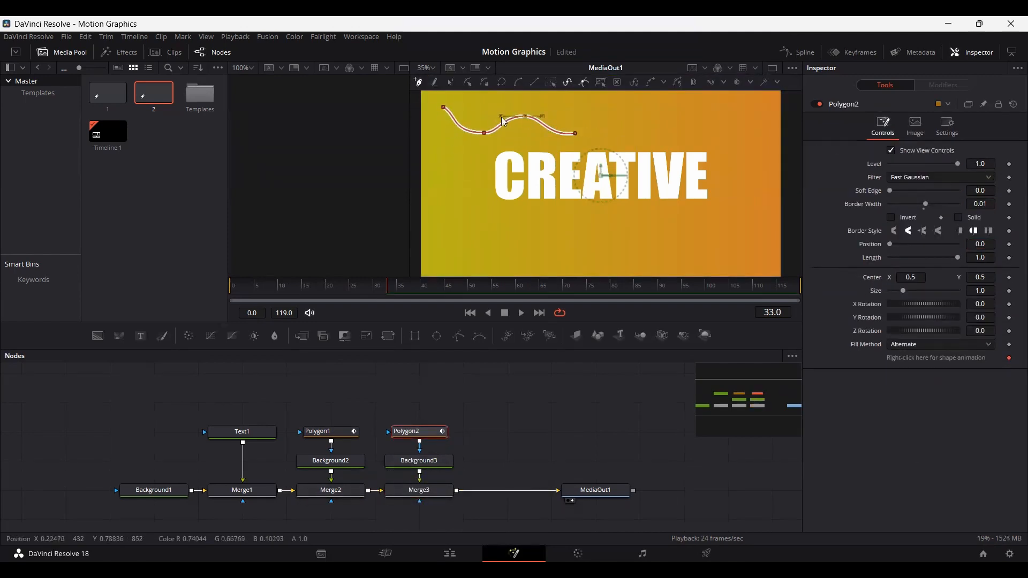
Step: Animate Polygon2's Position and Length upward from 0.0 at frame 0 and play the result
{"action": "left_click_drag", "start_coordinate": [265, 285], "coordinate": [230, 285]}
{"action": "left_click", "coordinate": [1009, 245]}
{"action": "left_click", "coordinate": [1009, 258]}
{"action": "left_click_drag", "start_coordinate": [958, 257], "coordinate": [828, 268]}
{"action": "left_click", "coordinate": [470, 385]}
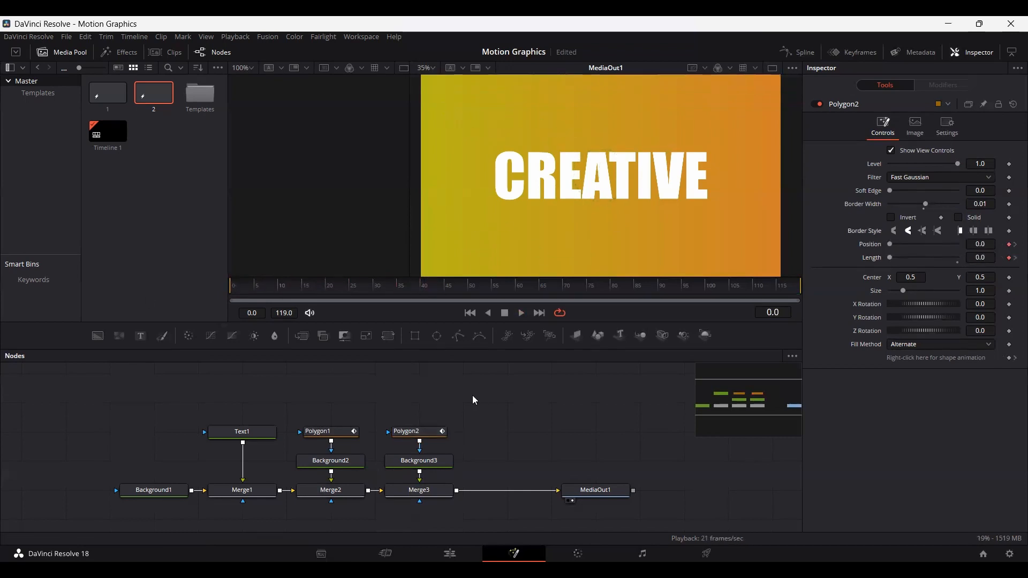
{"action": "key", "text": "space"}
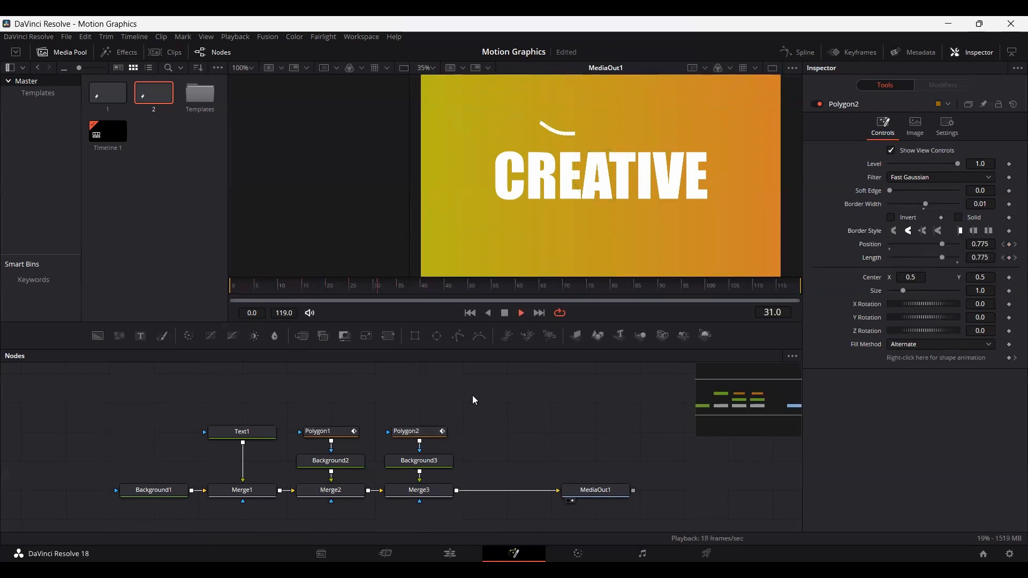
Step: Stop playback and display the Polygon1 and Polygon2 animation curves in the Spline editor
{"action": "key", "text": "space"}
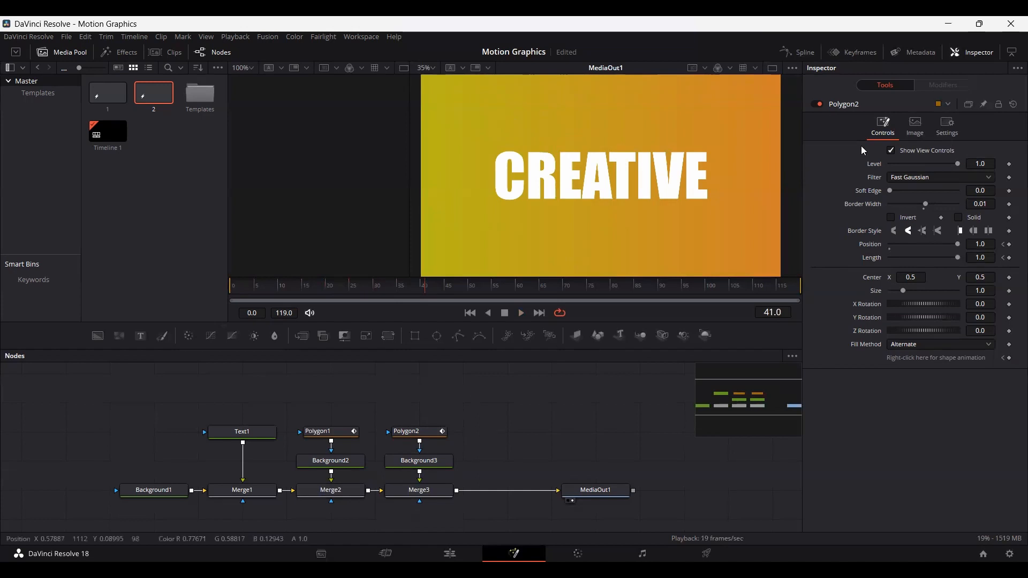
{"action": "left_click", "coordinate": [799, 52]}
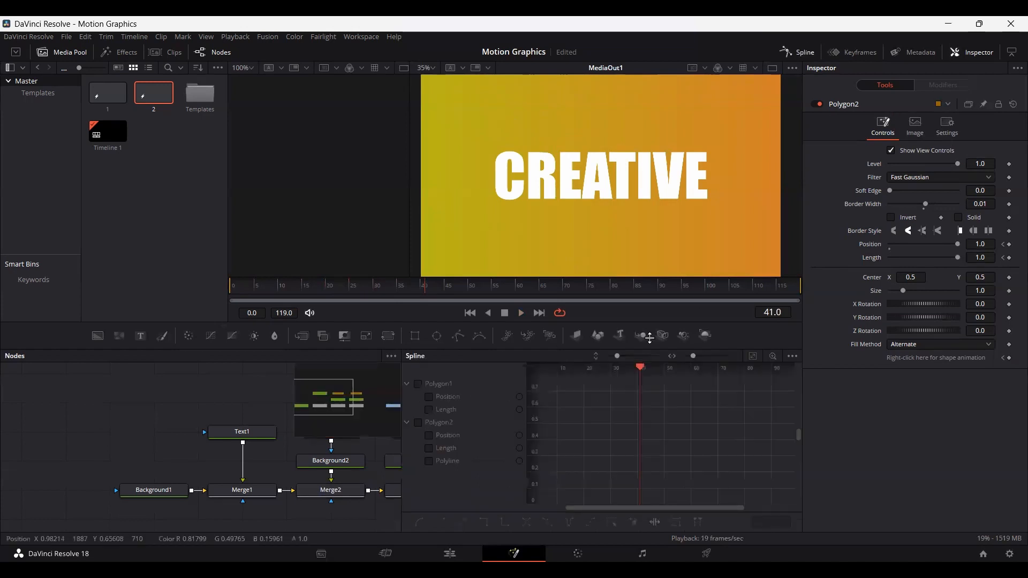
{"action": "left_click", "coordinate": [418, 383]}
{"action": "left_click", "coordinate": [418, 422]}
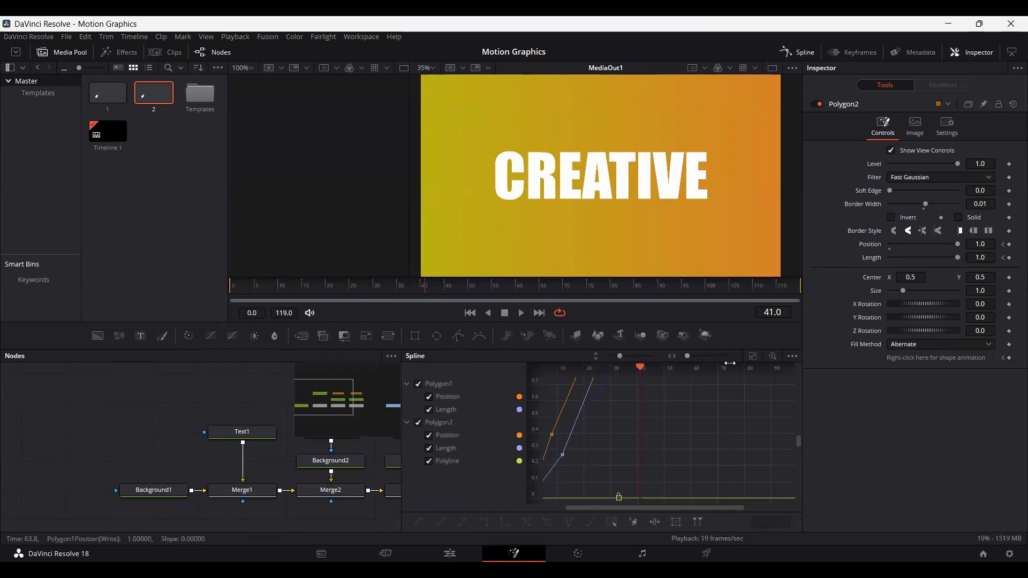
{"action": "left_click_drag", "start_coordinate": [531, 399], "coordinate": [533, 447]}
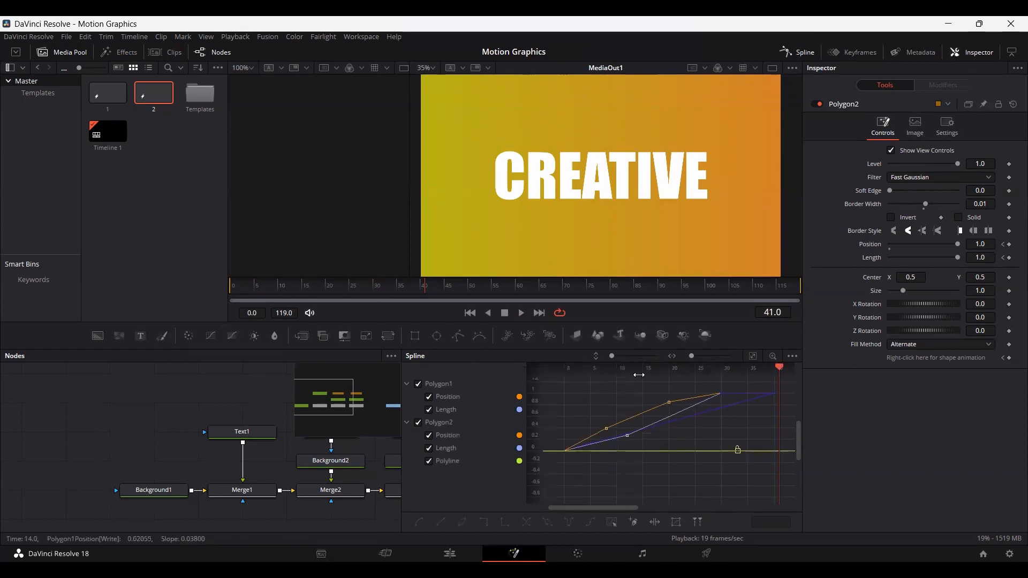
{"action": "left_click_drag", "start_coordinate": [640, 374], "coordinate": [596, 375]}
Step: Smooth all Position and Length keyframes of Polygon1 and Polygon2 and play the result from frame 0
{"action": "left_click_drag", "start_coordinate": [558, 471], "coordinate": [752, 372]}
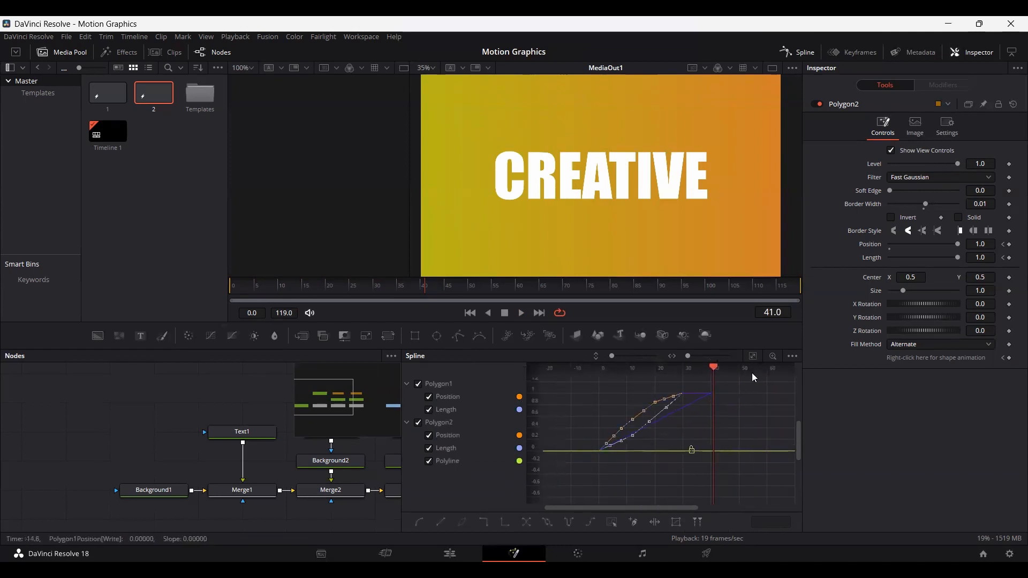
{"action": "key", "text": "shift+s"}
{"action": "left_click_drag", "start_coordinate": [247, 290], "coordinate": [151, 294]}
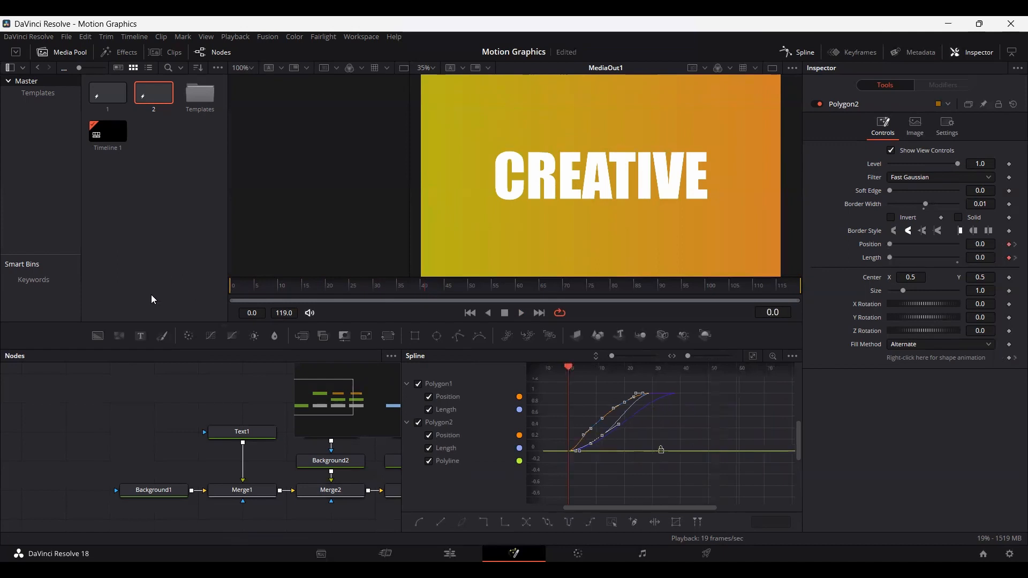
{"action": "key", "text": "space"}
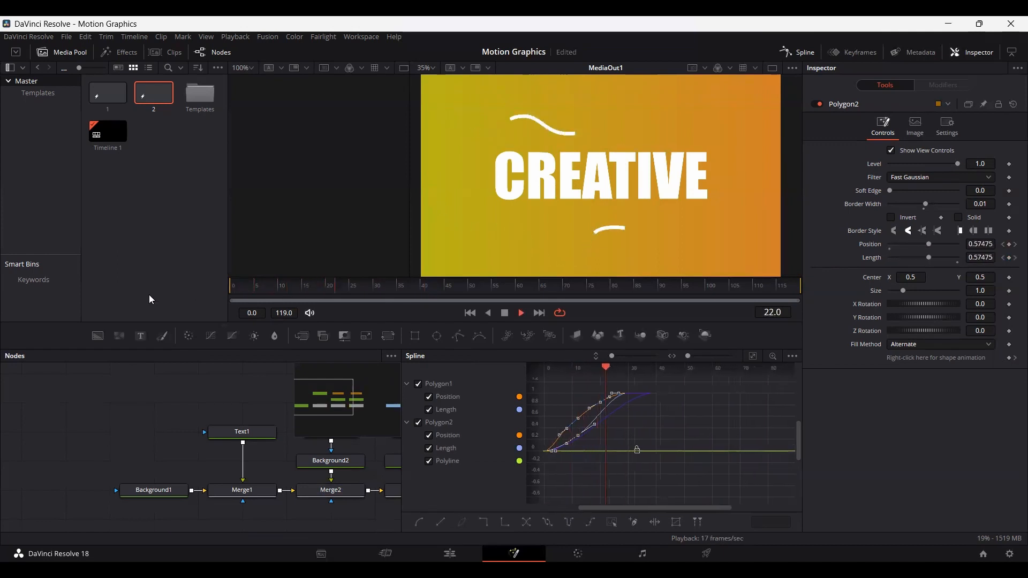
{"action": "key", "text": "space"}
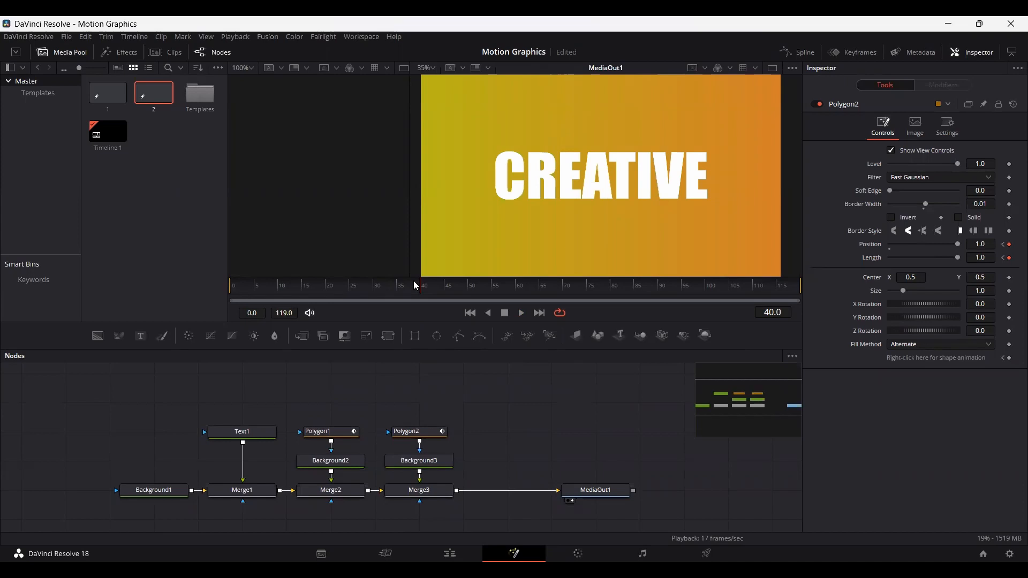
Step: Shift all nodes except MediaOut1 left in the node graph to make room after Merge3
{"action": "left_click_drag", "start_coordinate": [138, 399], "coordinate": [464, 524]}
{"action": "left_click_drag", "start_coordinate": [408, 499], "coordinate": [320, 499]}
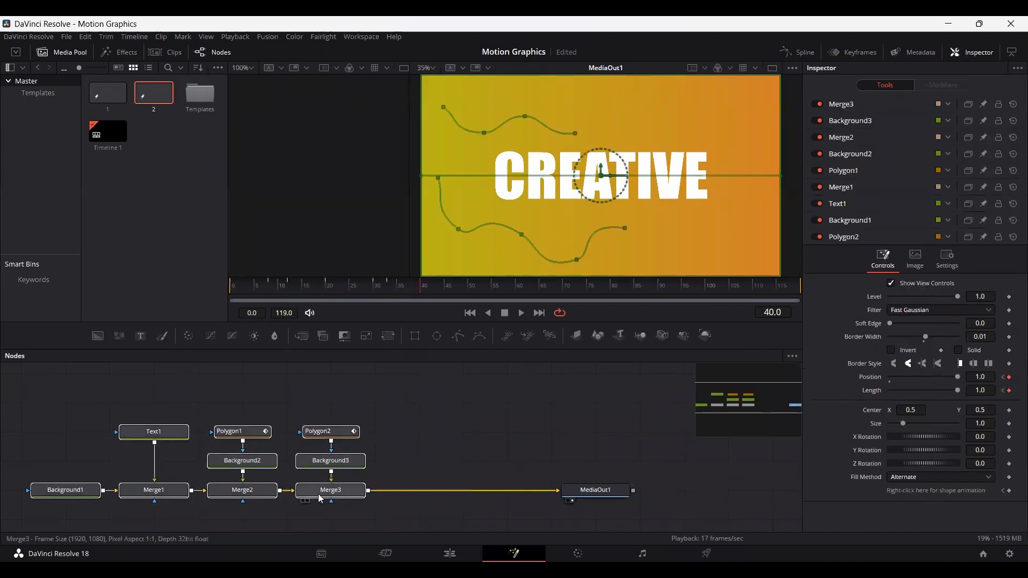
{"action": "left_click", "coordinate": [459, 406]}
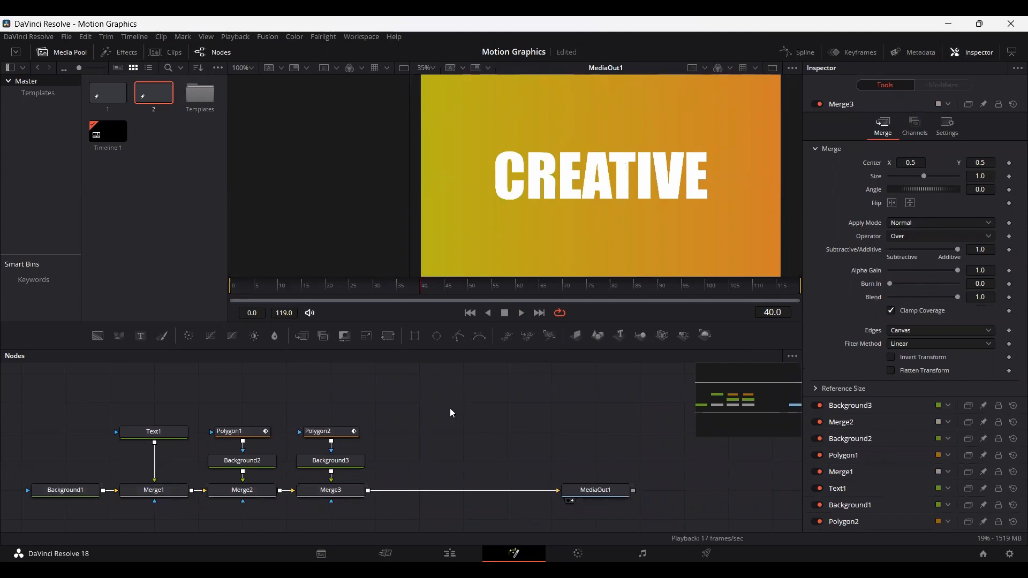
Step: Add a fourth Background node beside Background3 and set its color to #ffffff
{"action": "left_click_drag", "start_coordinate": [97, 336], "coordinate": [398, 466]}
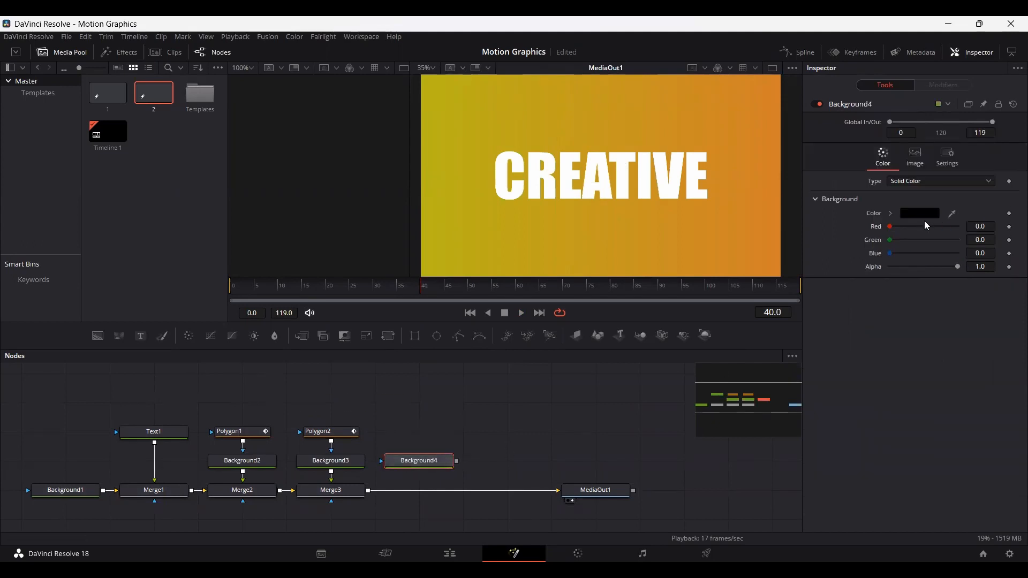
{"action": "left_click", "coordinate": [920, 213]}
{"action": "left_click_drag", "start_coordinate": [641, 260], "coordinate": [641, 202]}
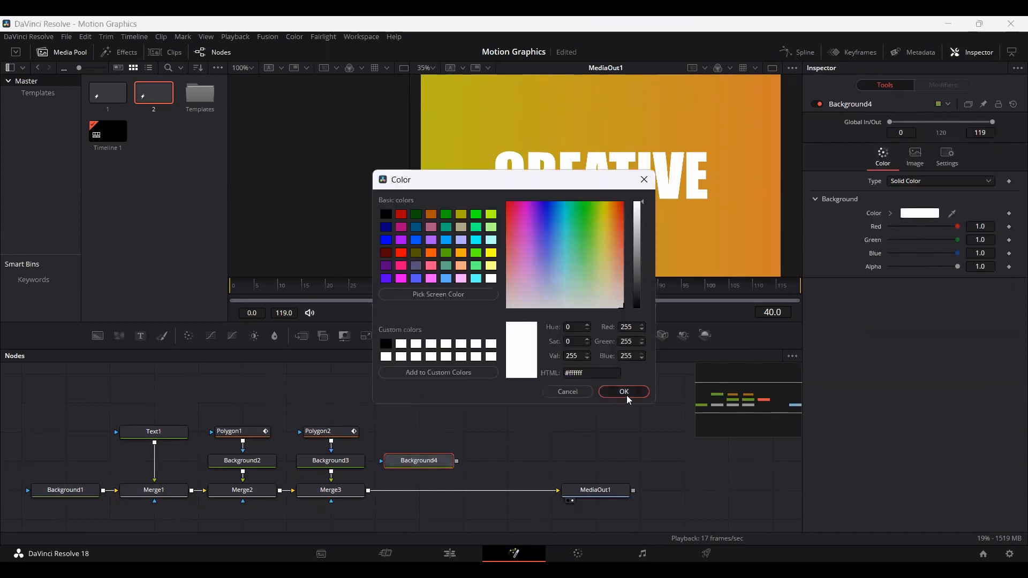
{"action": "left_click", "coordinate": [625, 393]}
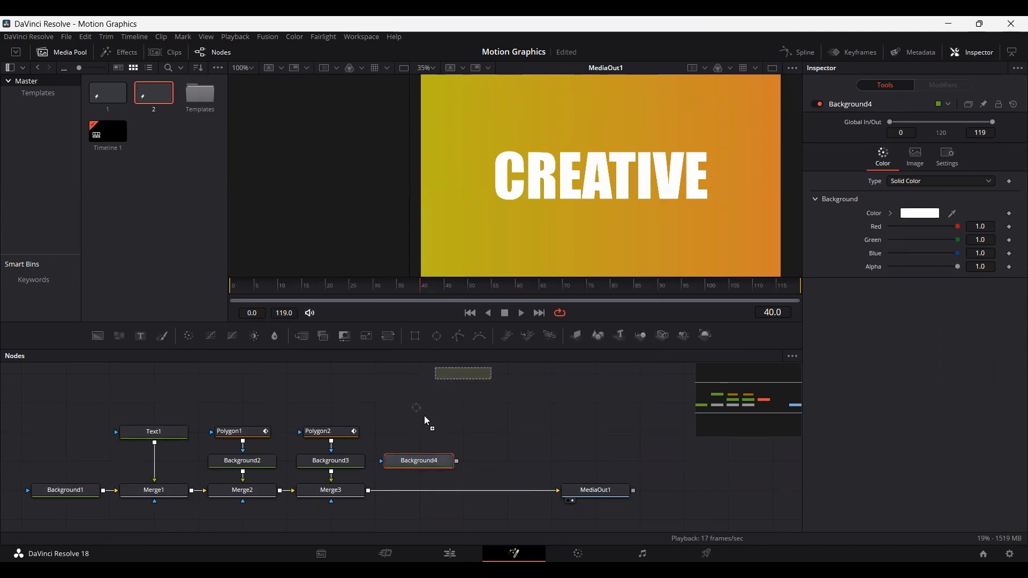
Step: Mask Background4 with an Ellipse and link the ellipse's Width to its Height through an expression
{"action": "left_click", "coordinate": [437, 336]}
{"action": "left_click_drag", "start_coordinate": [452, 437], "coordinate": [421, 461]}
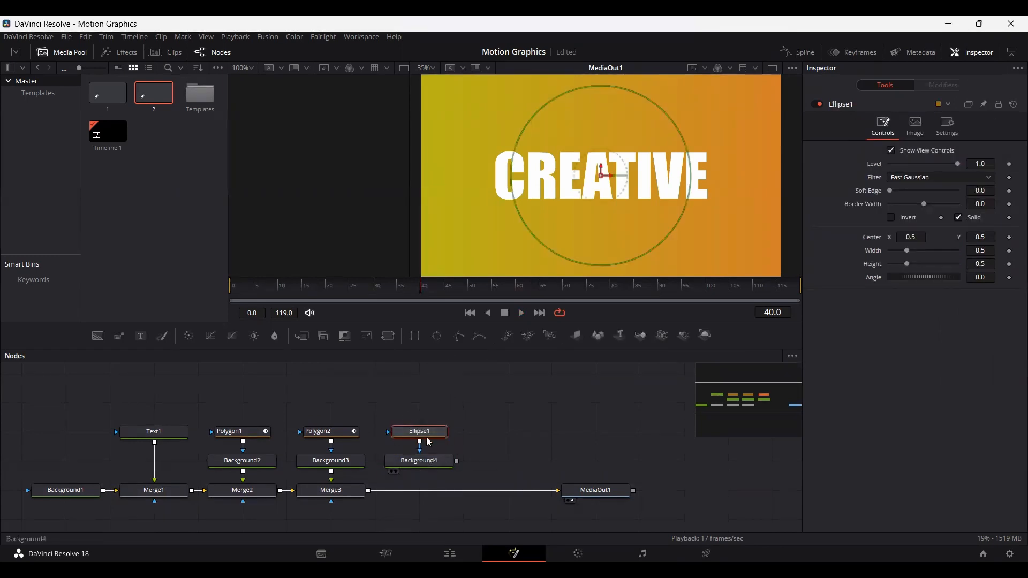
{"action": "right_click", "coordinate": [874, 251]}
{"action": "left_click", "coordinate": [918, 377]}
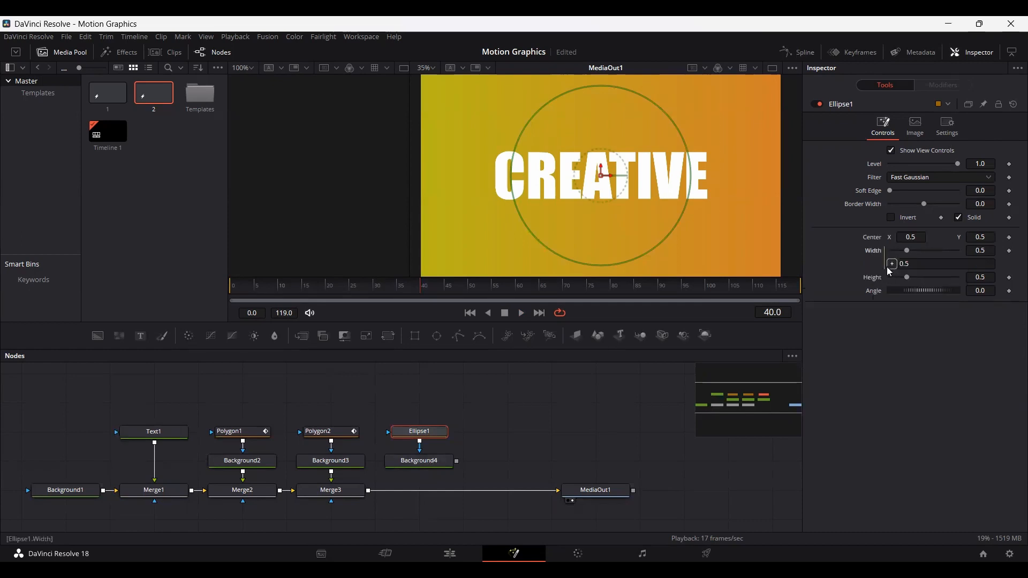
{"action": "left_click_drag", "start_coordinate": [891, 265], "coordinate": [878, 279]}
Step: Set Ellipse1's Height to 0.1 and move it above the final E of CREATIVE, with its center at about 0.763, 0.704
{"action": "left_click", "coordinate": [984, 277]}
{"action": "key", "text": "BackSpace"}
{"action": "type", "text": "3"}
{"action": "key", "text": "Tab"}
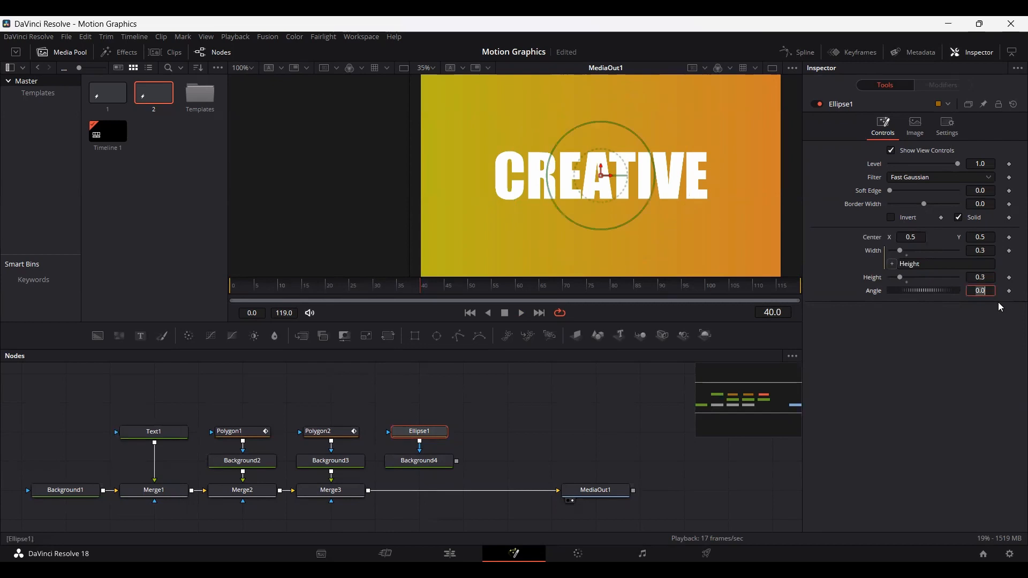
{"action": "key", "text": "shift+Tab"}
{"action": "key", "text": "BackSpace"}
{"action": "type", "text": "1"}
{"action": "key", "text": "Tab"}
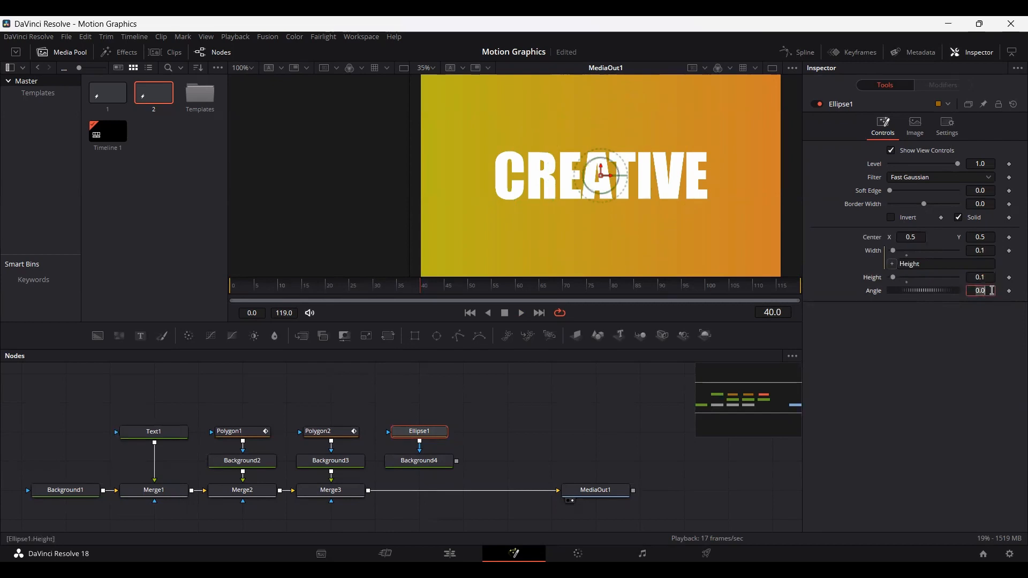
{"action": "left_click", "coordinate": [979, 336]}
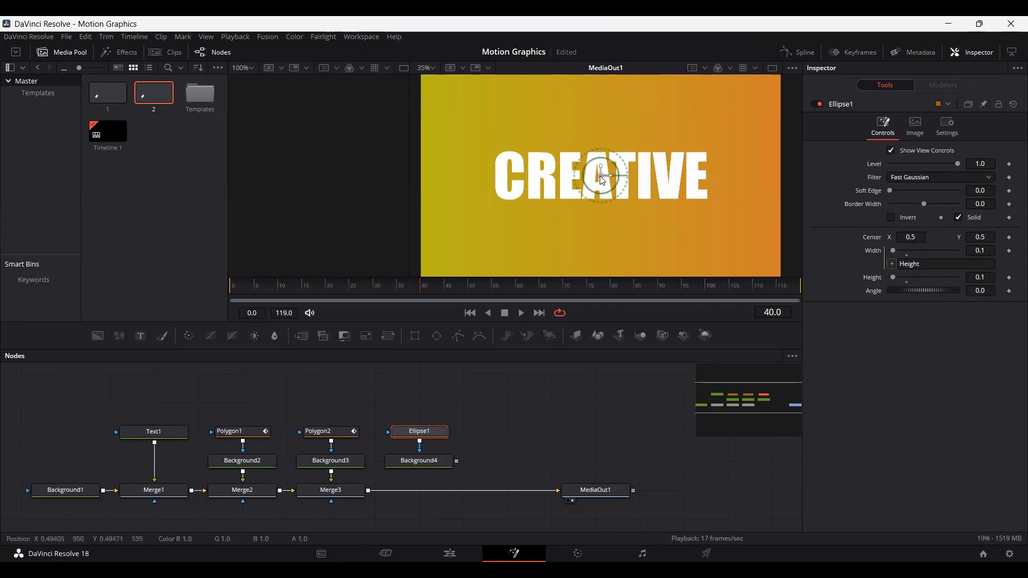
{"action": "left_click_drag", "start_coordinate": [616, 163], "coordinate": [695, 134]}
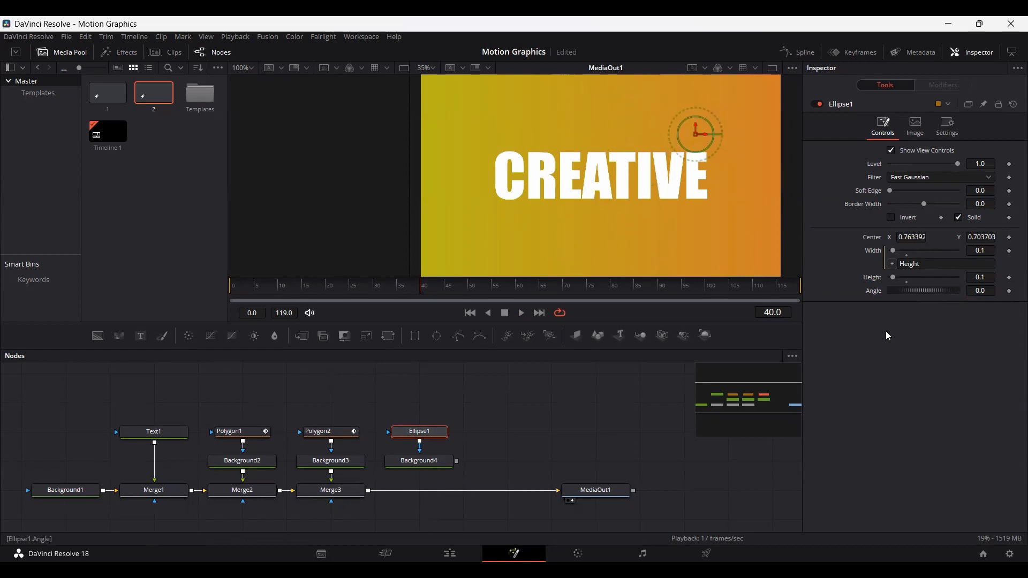
Step: Make Ellipse1 an outline with Solid off and border width 0.01, and merge Background4 after Merge3
{"action": "left_click", "coordinate": [959, 217]}
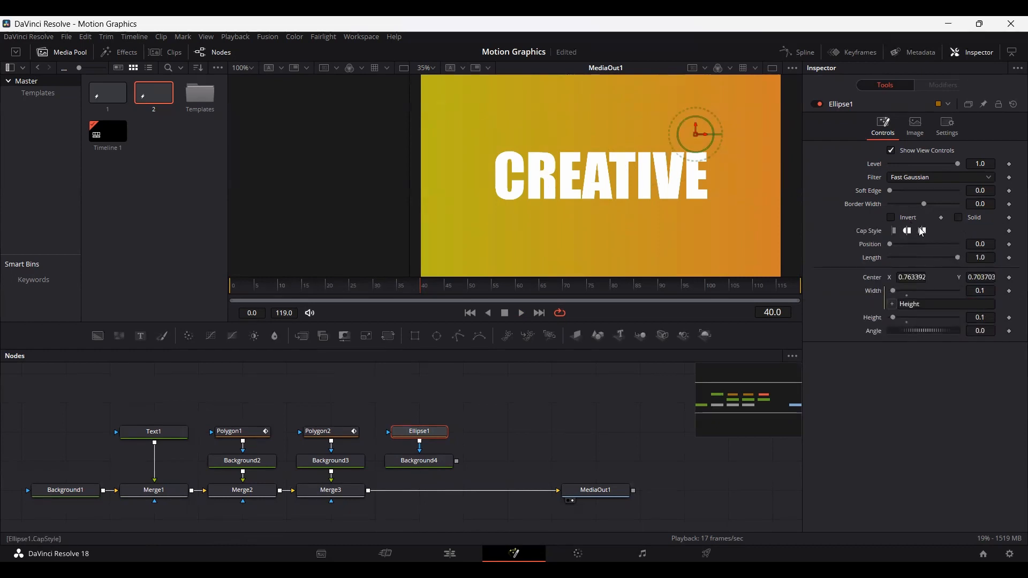
{"action": "left_click", "coordinate": [980, 204]}
{"action": "type", "text": "0.01"}
{"action": "key", "text": "Tab"}
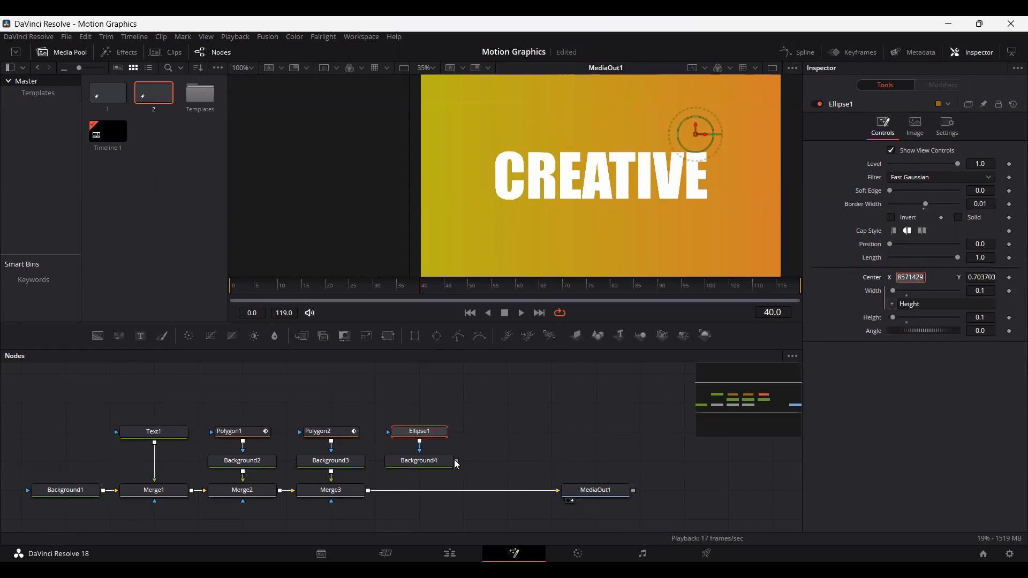
{"action": "left_click_drag", "start_coordinate": [456, 461], "coordinate": [369, 495]}
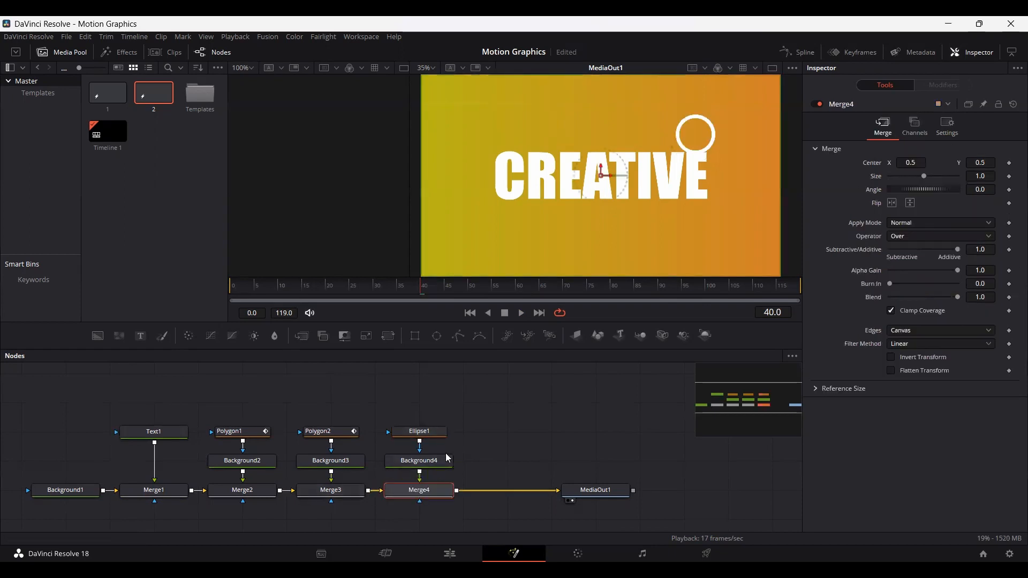
{"action": "left_click_drag", "start_coordinate": [417, 397], "coordinate": [444, 463]}
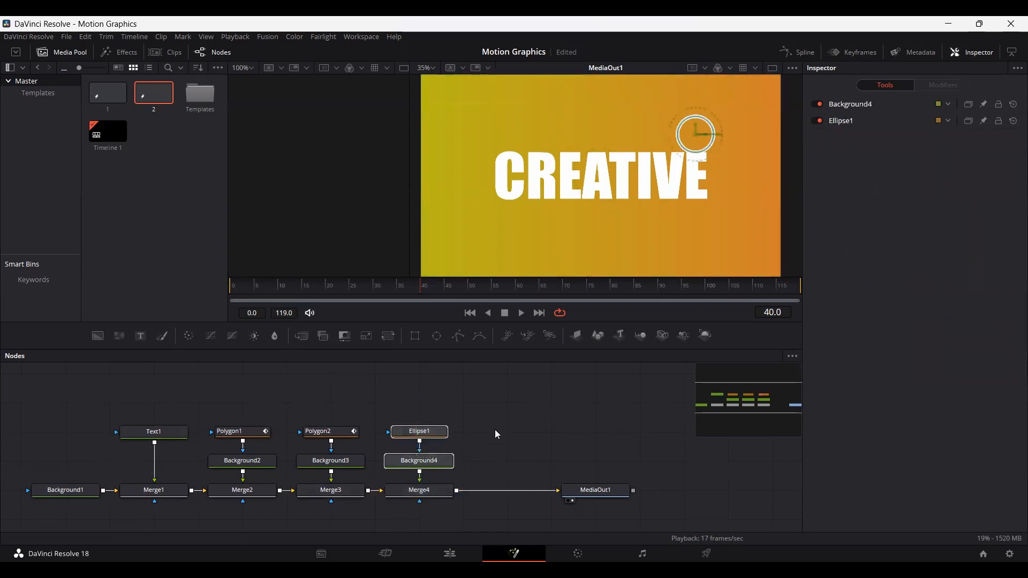
Step: Animate Ellipse1's Height from 0.0 at frame 30 to 0.1 at frame 35 and preview the growing circle
{"action": "left_click", "coordinate": [422, 433]}
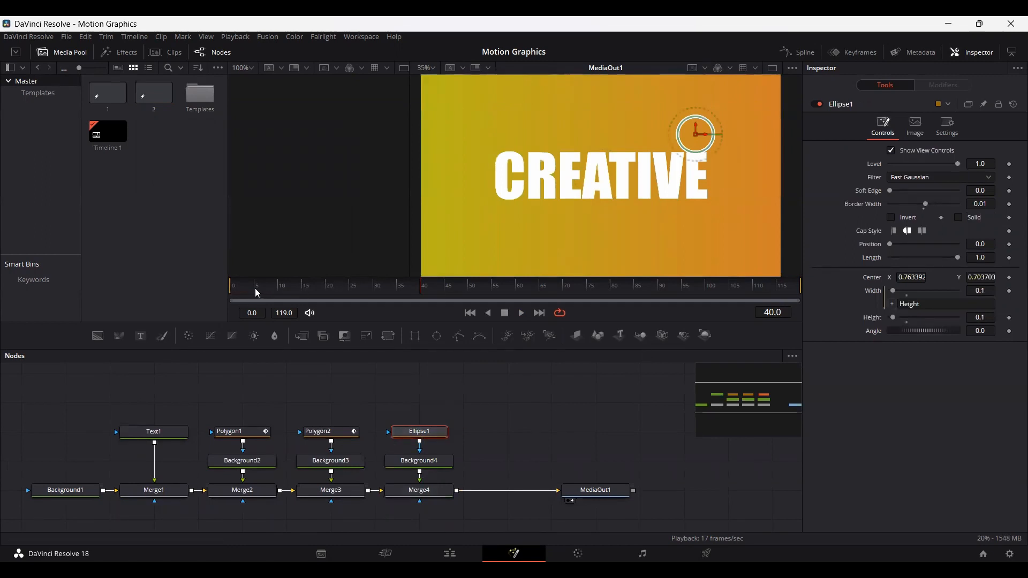
{"action": "left_click_drag", "start_coordinate": [254, 288], "coordinate": [375, 289]}
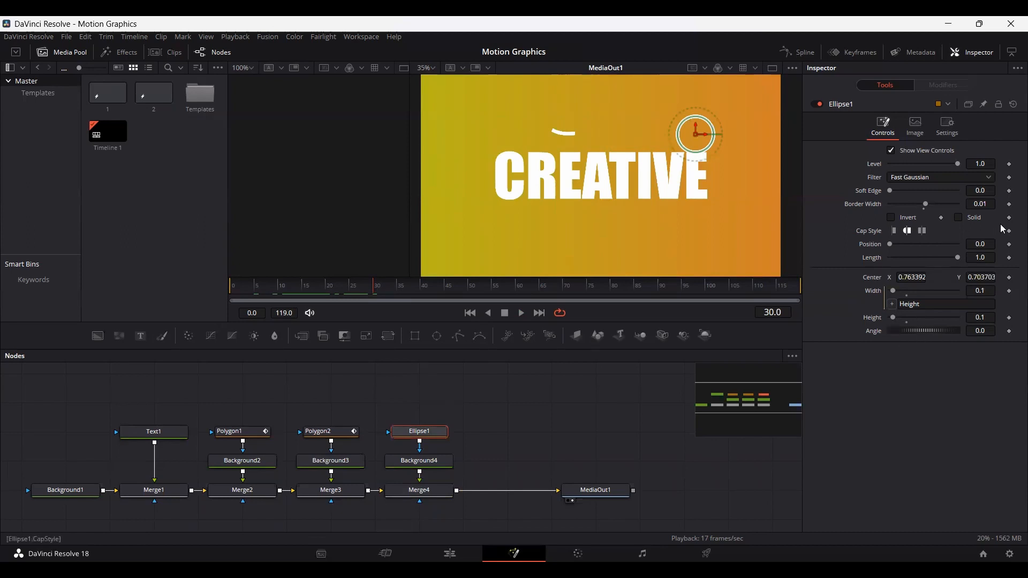
{"action": "left_click", "coordinate": [1009, 318]}
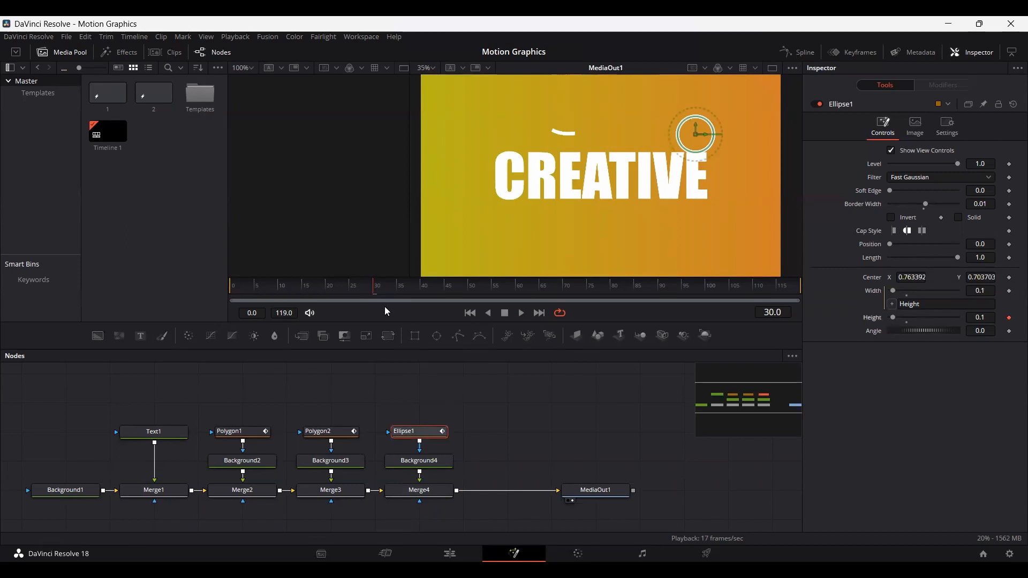
{"action": "left_click_drag", "start_coordinate": [380, 290], "coordinate": [398, 290]}
{"action": "left_click", "coordinate": [1009, 318]}
{"action": "left_click", "coordinate": [377, 288]}
{"action": "left_click_drag", "start_coordinate": [892, 318], "coordinate": [877, 325]}
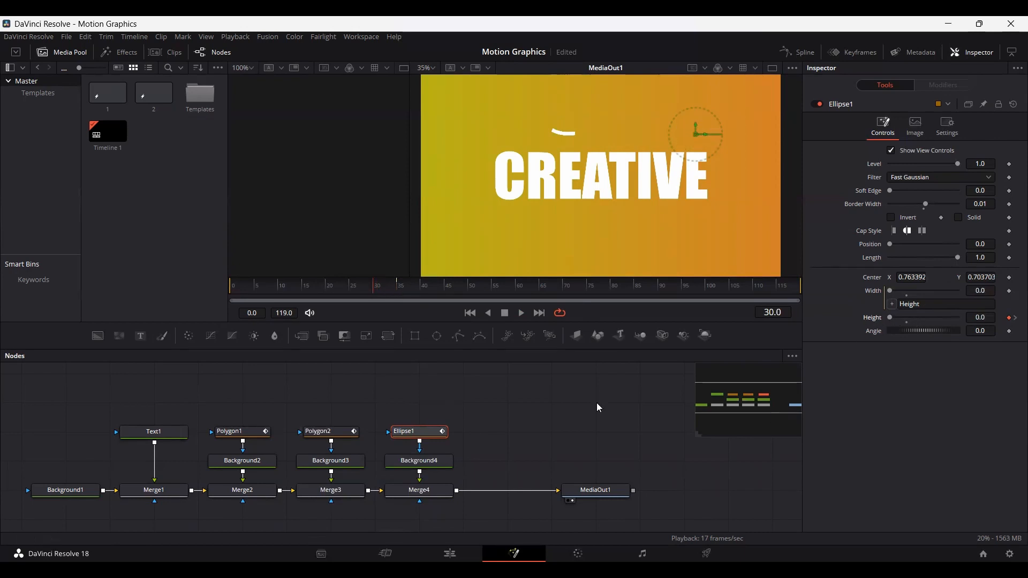
{"action": "left_click", "coordinate": [361, 290]}
{"action": "key", "text": "space"}
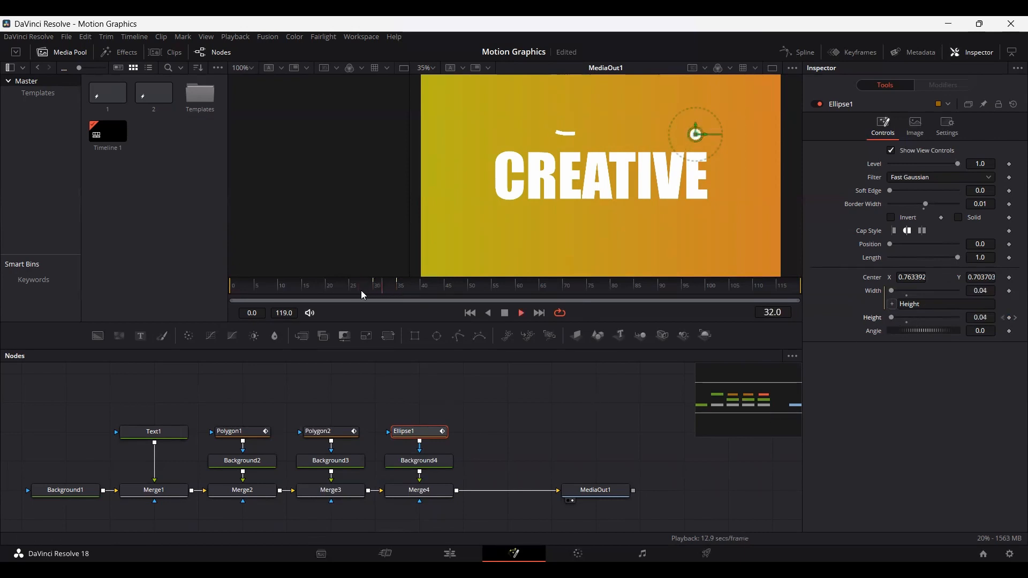
{"action": "key", "text": "space"}
{"action": "left_click_drag", "start_coordinate": [389, 291], "coordinate": [422, 292]}
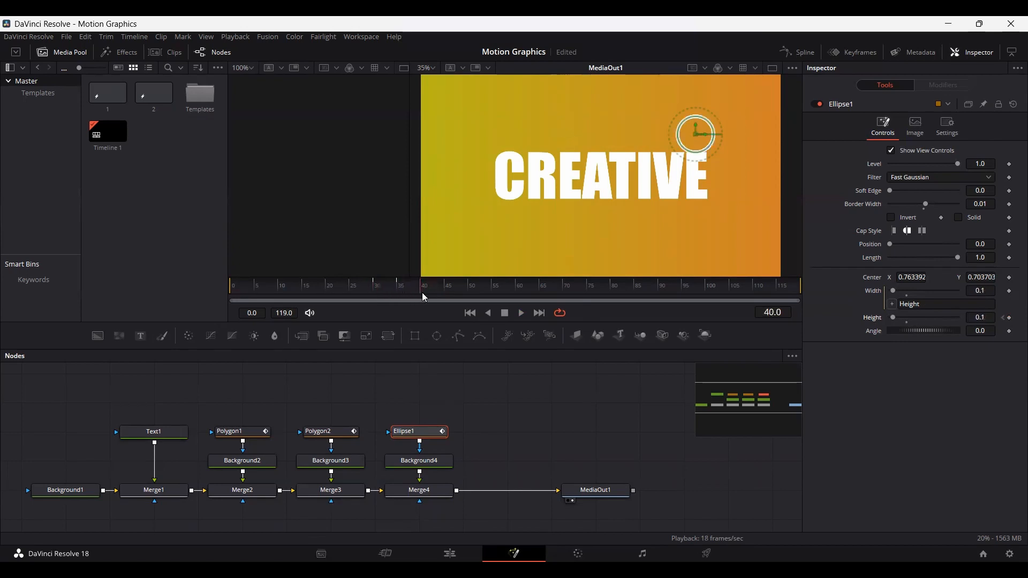
Step: Animate Ellipse1's Soft Edge from 0.0 at frame 30 to 0.12 at frame 35 and play the result
{"action": "left_click", "coordinate": [373, 291]}
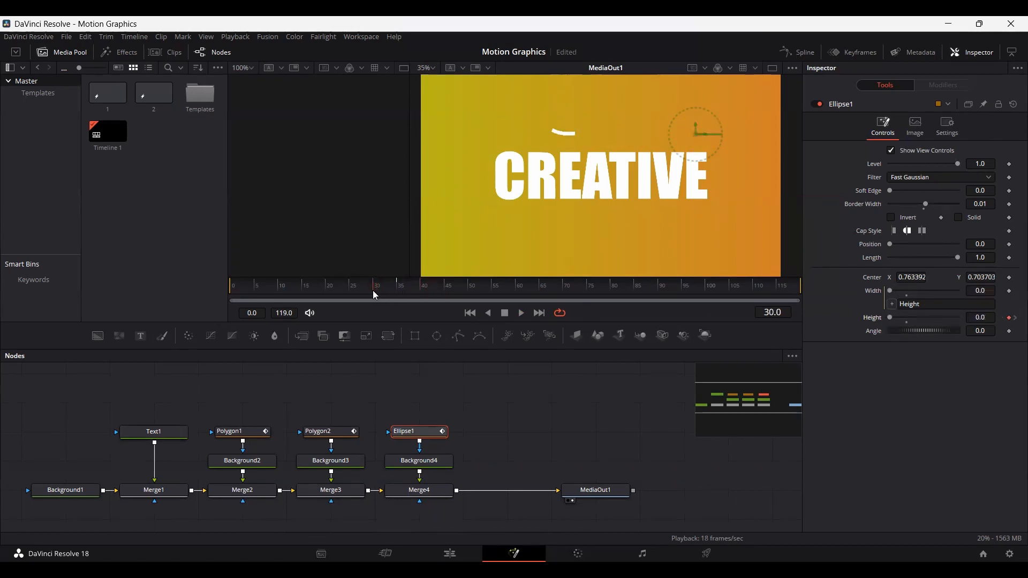
{"action": "left_click", "coordinate": [1009, 191]}
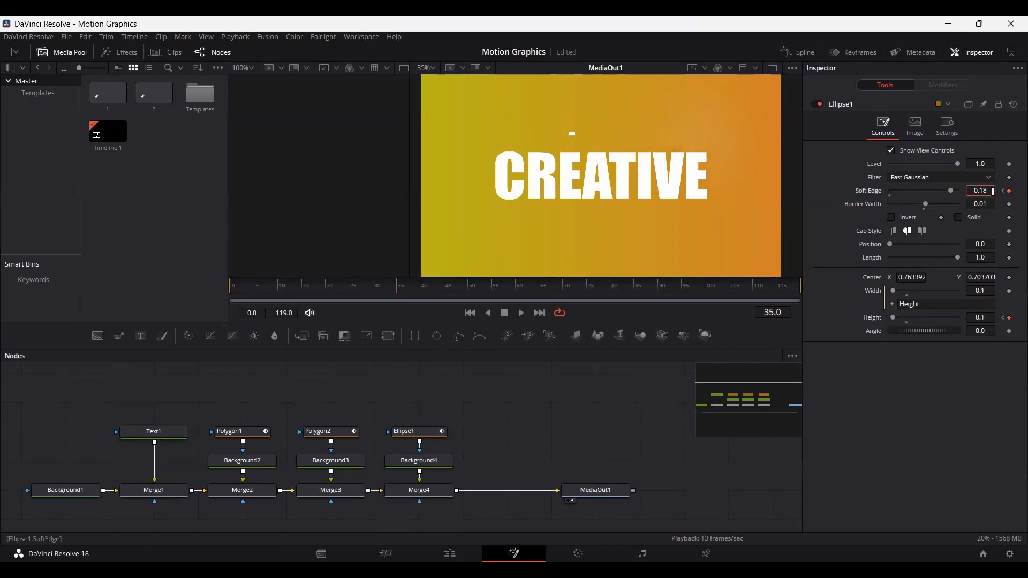
{"action": "key", "text": "BackSpace"}
{"action": "type", "text": "2"}
{"action": "key", "text": "Tab"}
{"action": "left_click", "coordinate": [521, 312]}
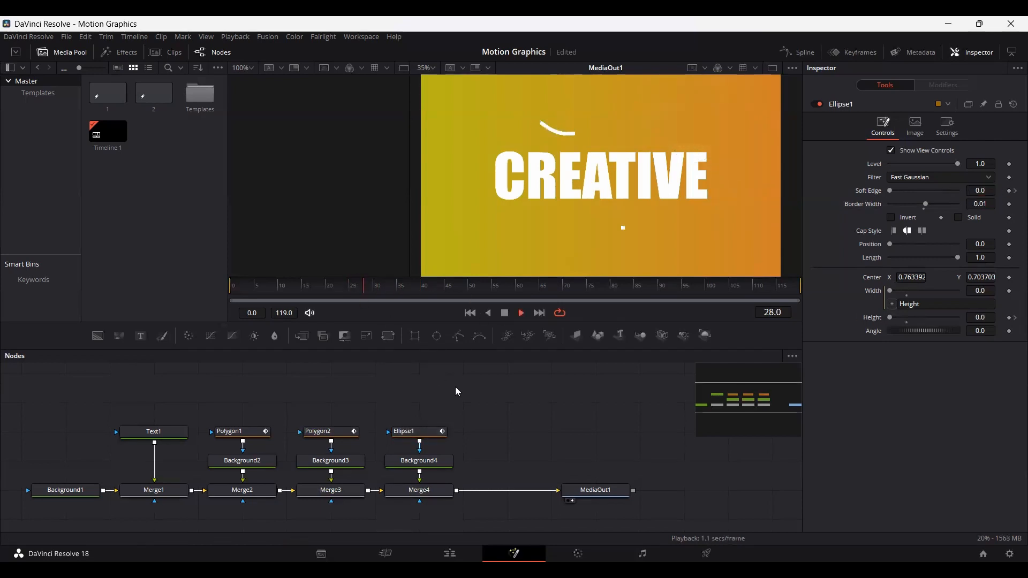
{"action": "left_click", "coordinate": [314, 283]}
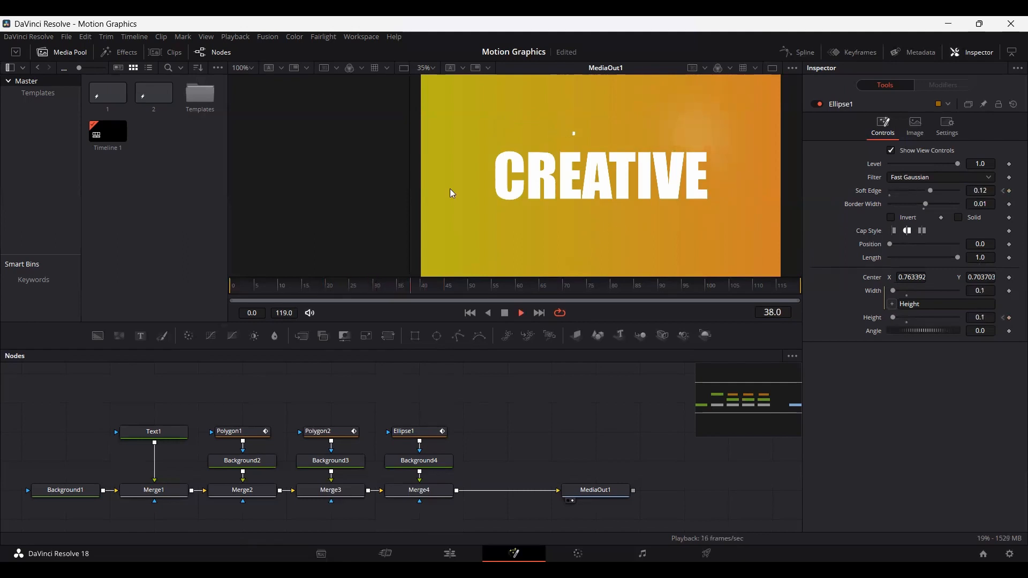
{"action": "key", "text": "space"}
Step: Try Ellipse1's Soft Edge at 0.2 on frame 35 and preview the circle's animation
{"action": "left_click", "coordinate": [360, 287]}
{"action": "left_click_drag", "start_coordinate": [357, 294], "coordinate": [383, 296]}
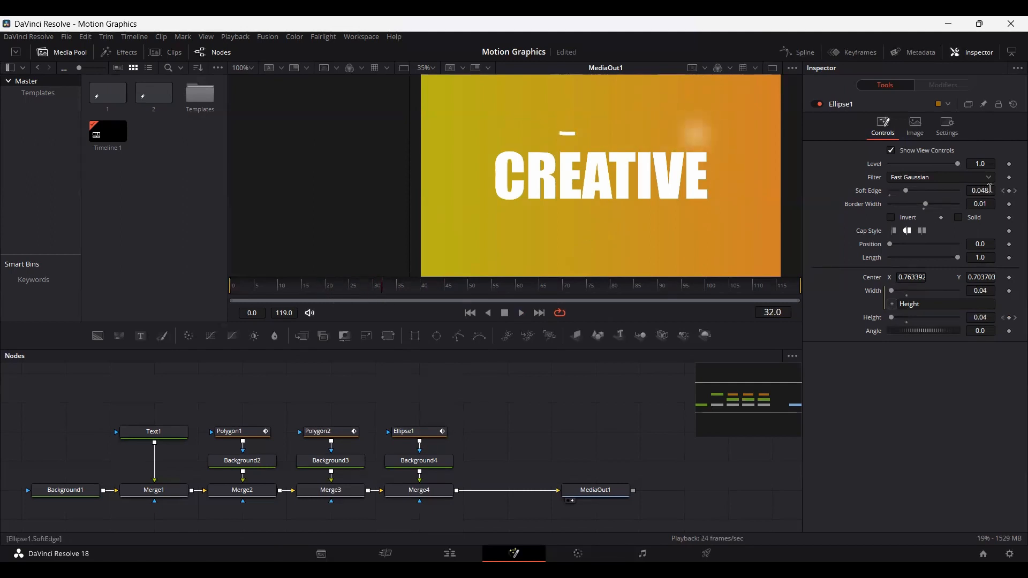
{"action": "left_click", "coordinate": [989, 188]}
{"action": "key", "text": "shift+Left"}
{"action": "key", "text": "shift+Left"}
{"action": "left_click", "coordinate": [1016, 191]}
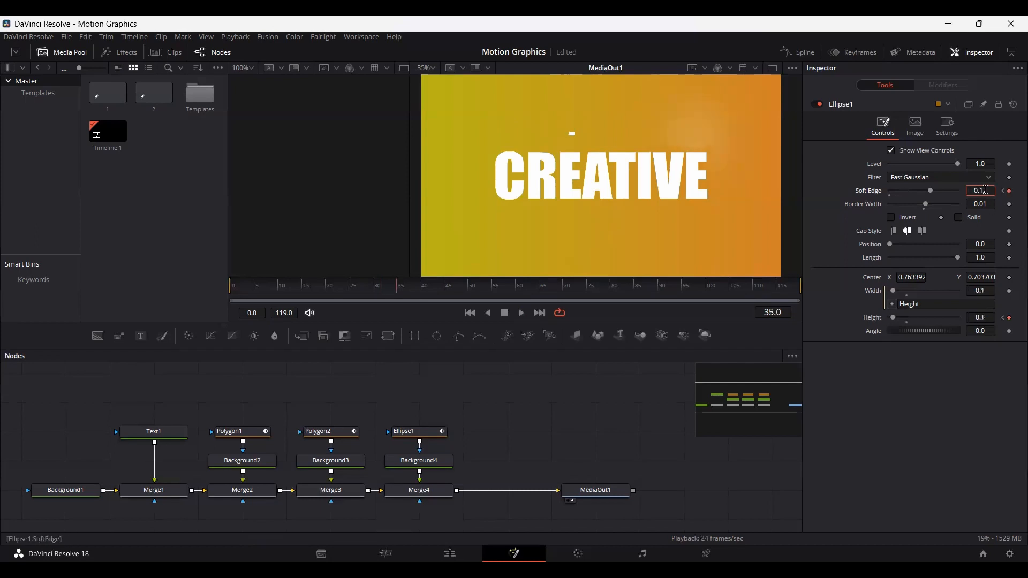
{"action": "key", "text": "Tab"}
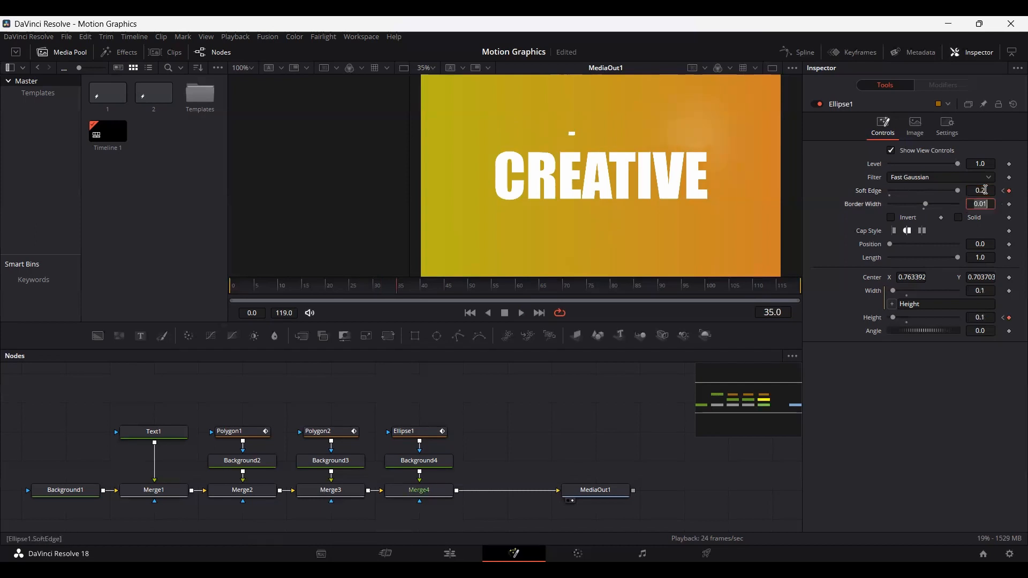
{"action": "left_click", "coordinate": [350, 286]}
{"action": "key", "text": "BackSpace"}
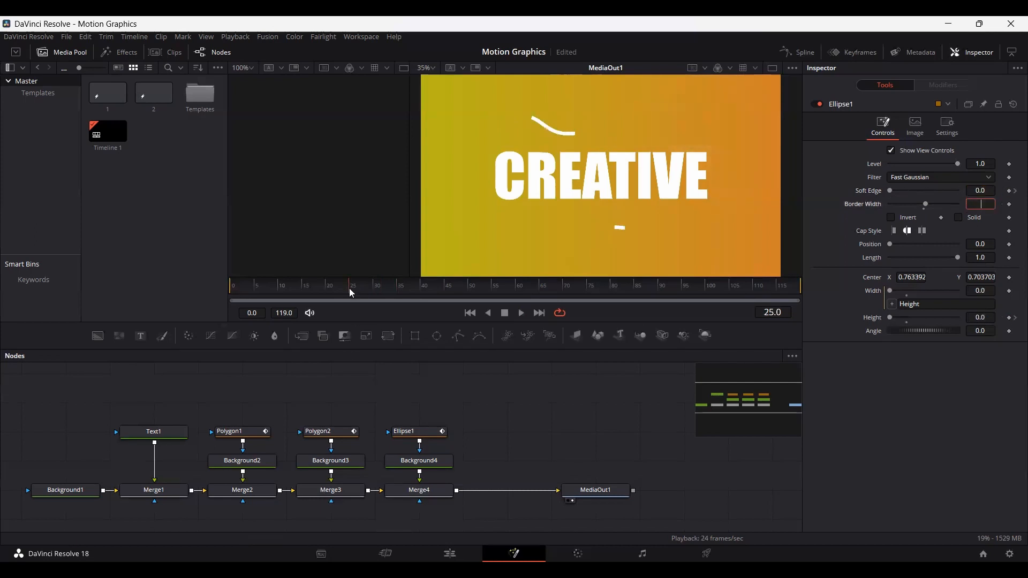
{"action": "key", "text": "Escape"}
{"action": "key", "text": "space"}
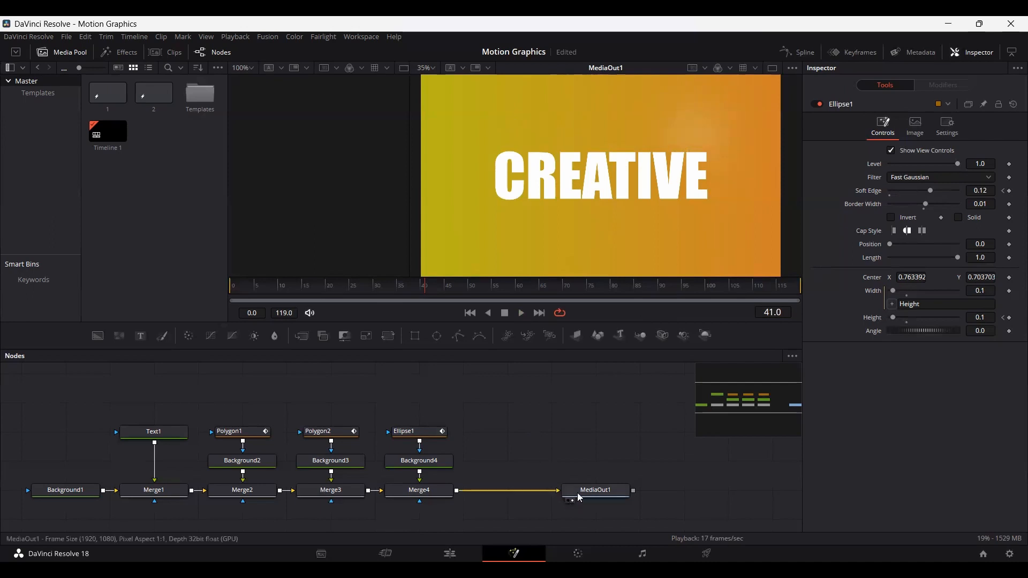
Step: Move MediaOut1 farther along the chain, duplicate Ellipse1 with Background4, and merge the copy after Merge4
{"action": "left_click_drag", "start_coordinate": [583, 490], "coordinate": [672, 491]}
{"action": "left_click_drag", "start_coordinate": [452, 460], "coordinate": [384, 398]}
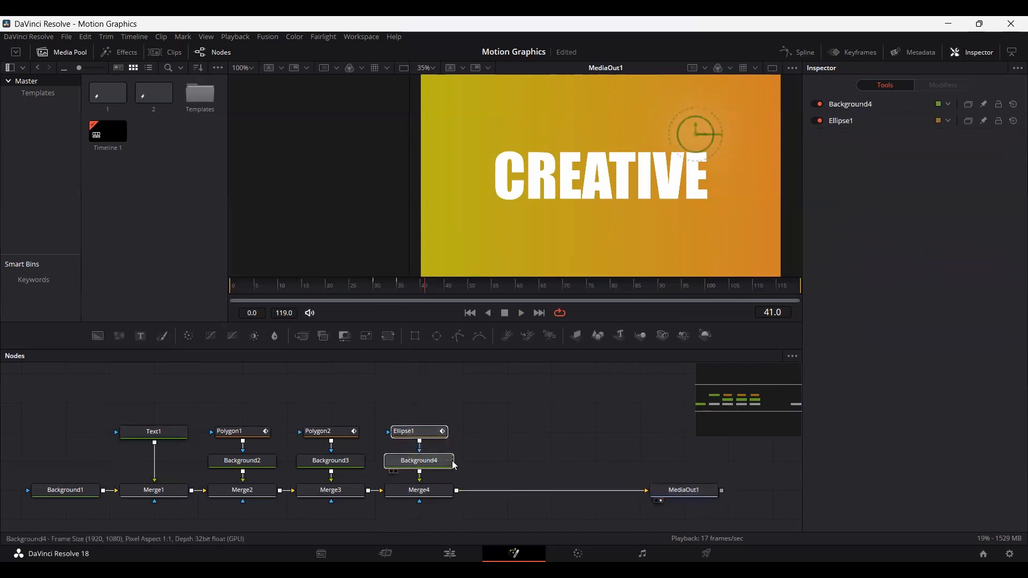
{"action": "key", "text": "ctrl+c"}
{"action": "key", "text": "ctrl+v"}
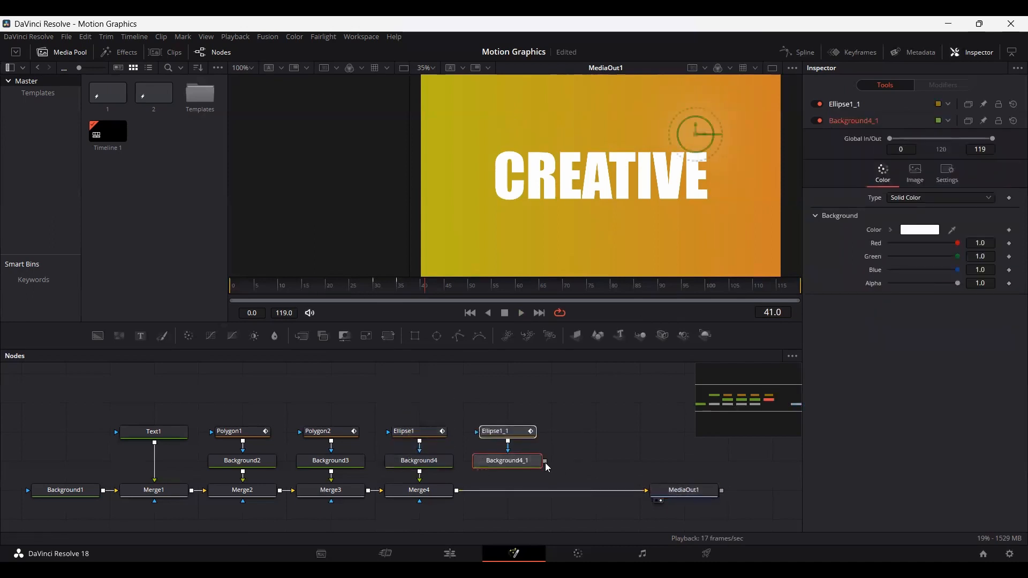
{"action": "left_click_drag", "start_coordinate": [544, 461], "coordinate": [457, 490]}
Step: Move the copied circle Ellipse1_1 below the final E of CREATIVE, with its center at about 0.754, 0.164
{"action": "left_click", "coordinate": [518, 435]}
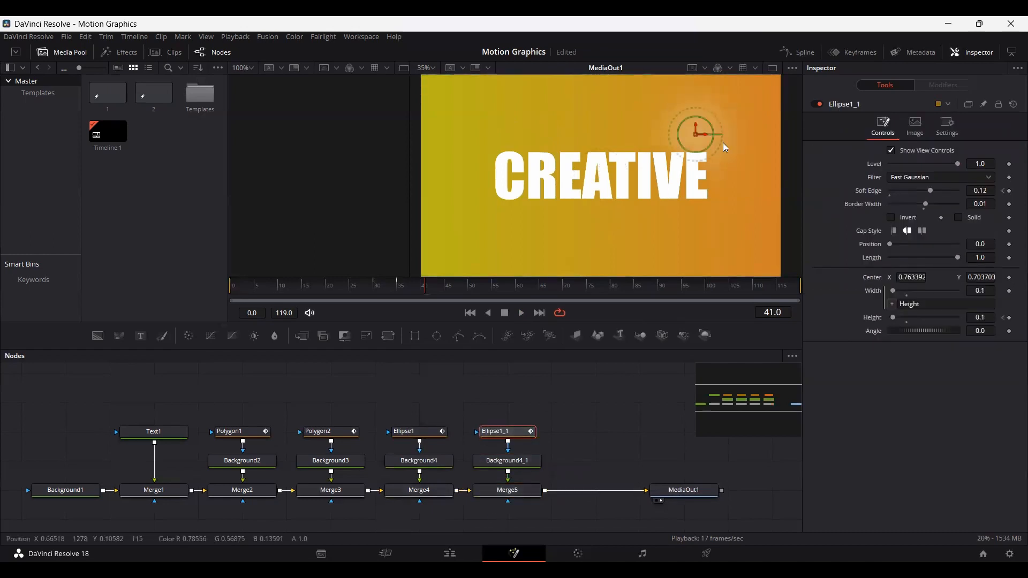
{"action": "left_click_drag", "start_coordinate": [694, 134], "coordinate": [691, 243]}
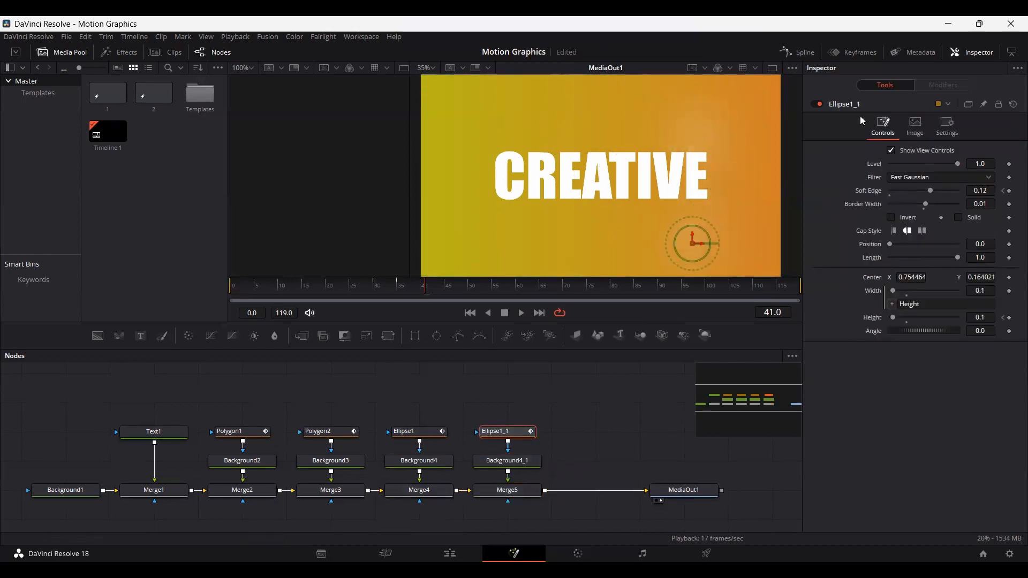
Step: Open the spline editor, display only Ellipse1_1's animation curves, and fit them to the view
{"action": "left_click", "coordinate": [798, 52]}
{"action": "left_click", "coordinate": [418, 385]}
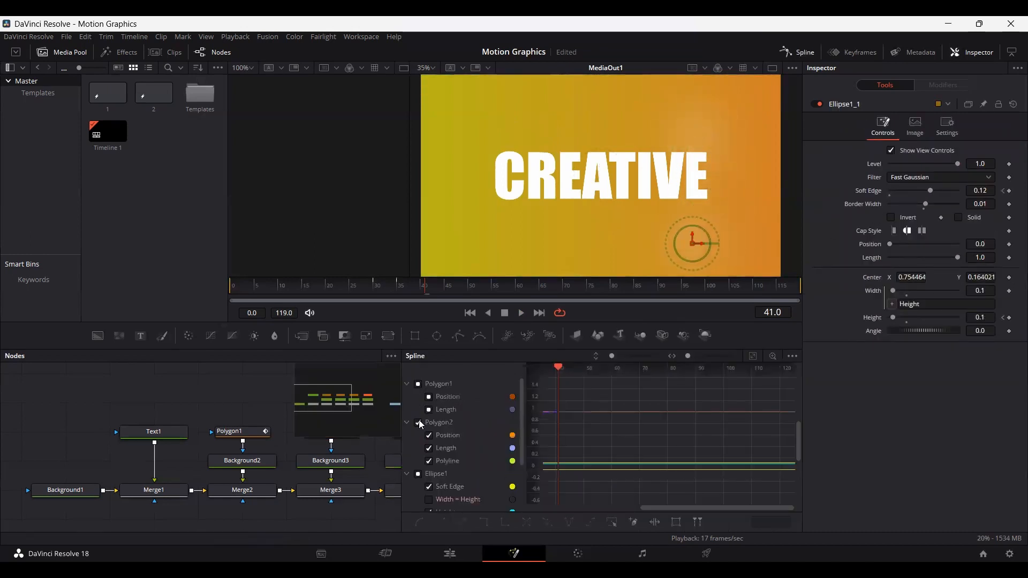
{"action": "left_click", "coordinate": [407, 384]}
{"action": "left_click", "coordinate": [407, 396]}
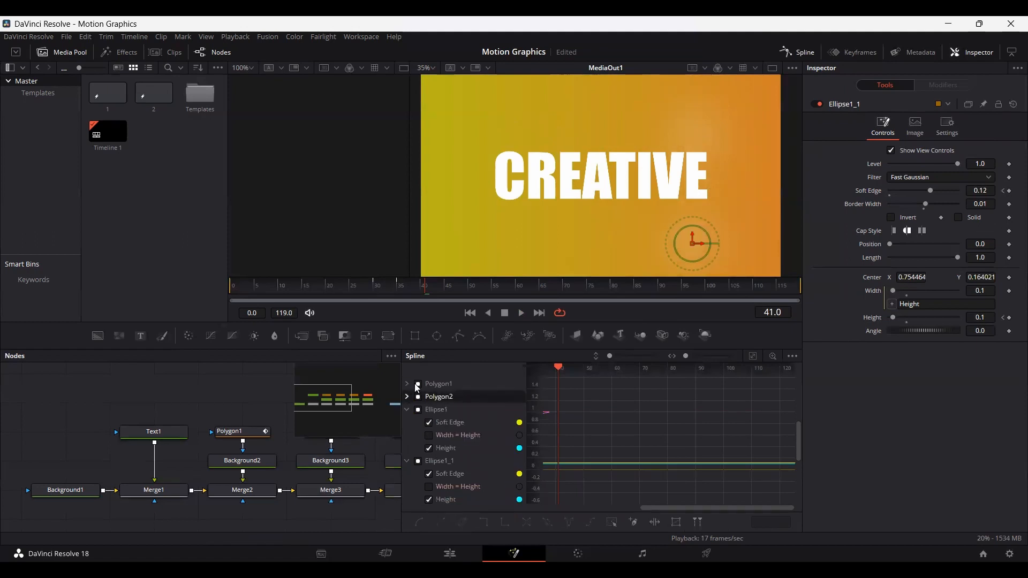
{"action": "left_click", "coordinate": [418, 385]}
{"action": "left_click", "coordinate": [418, 397]}
{"action": "left_click", "coordinate": [419, 409]}
{"action": "left_click", "coordinate": [407, 410]}
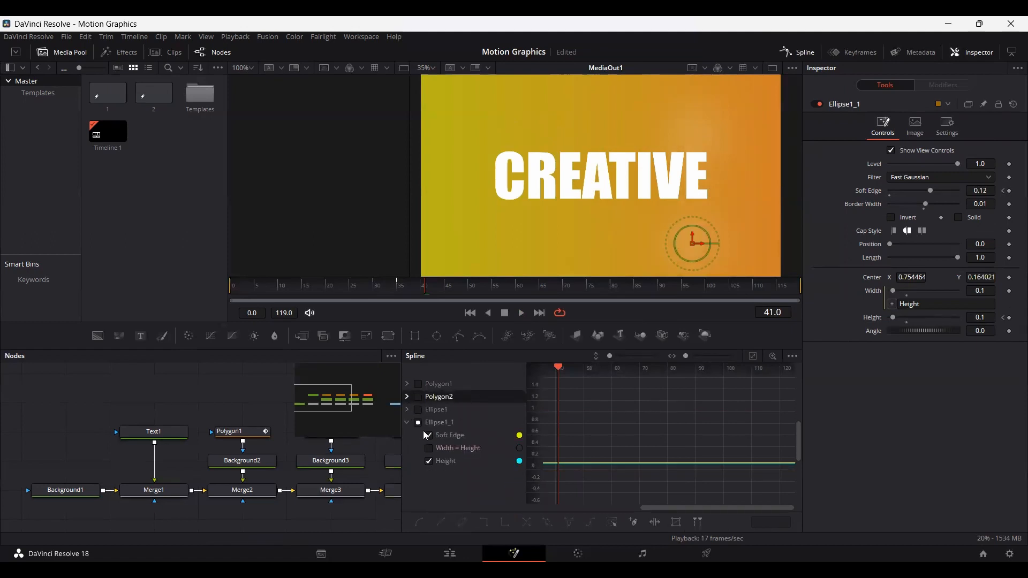
{"action": "left_click", "coordinate": [418, 423]}
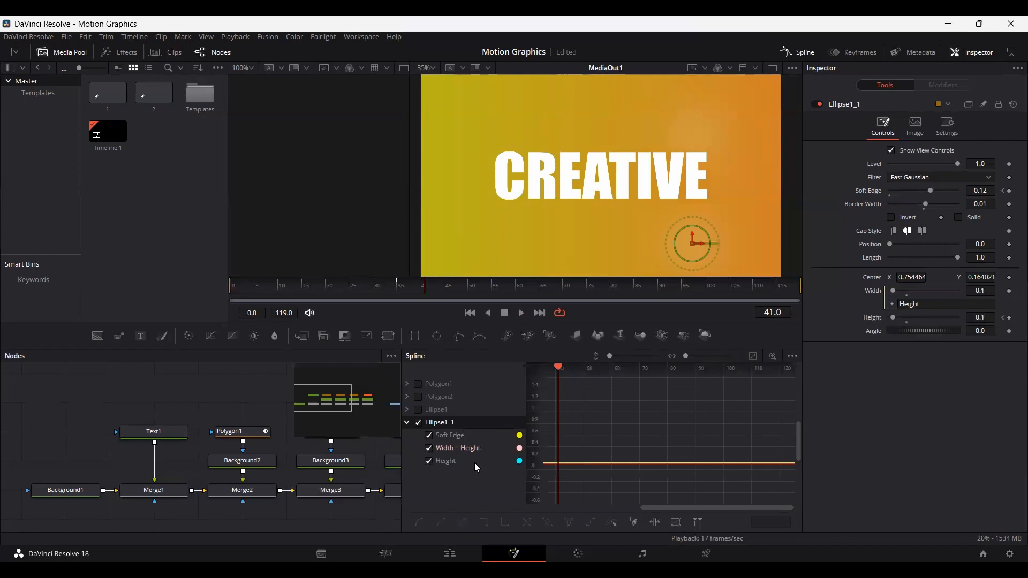
{"action": "left_click", "coordinate": [752, 356]}
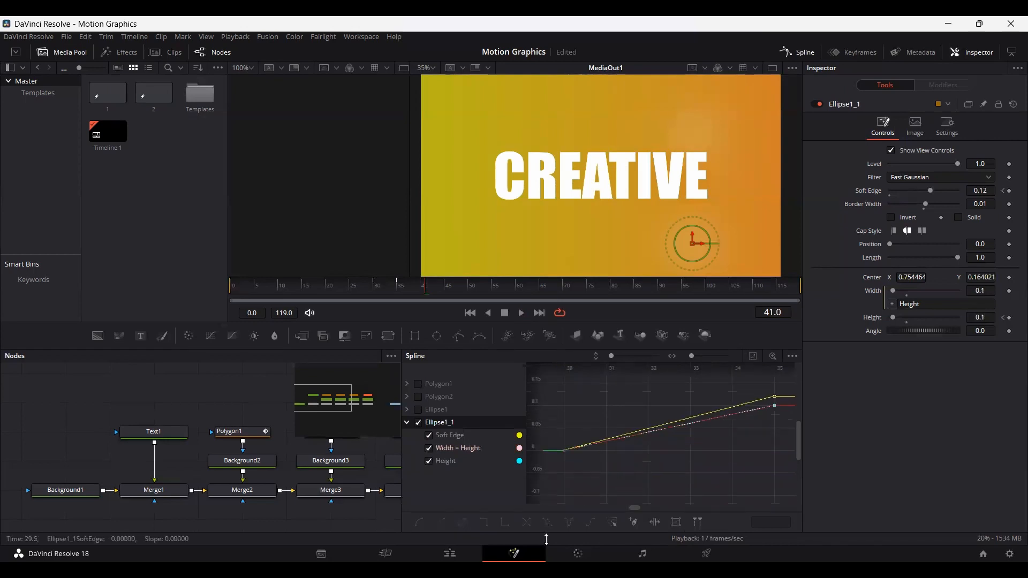
Step: Try shifting all of Ellipse1_1's keyframes two frames later, to frames 32 and 37
{"action": "scroll", "coordinate": [669, 439], "scroll_direction": "down", "scroll_amount": 2}
{"action": "left_click_drag", "start_coordinate": [684, 450], "coordinate": [738, 381]}
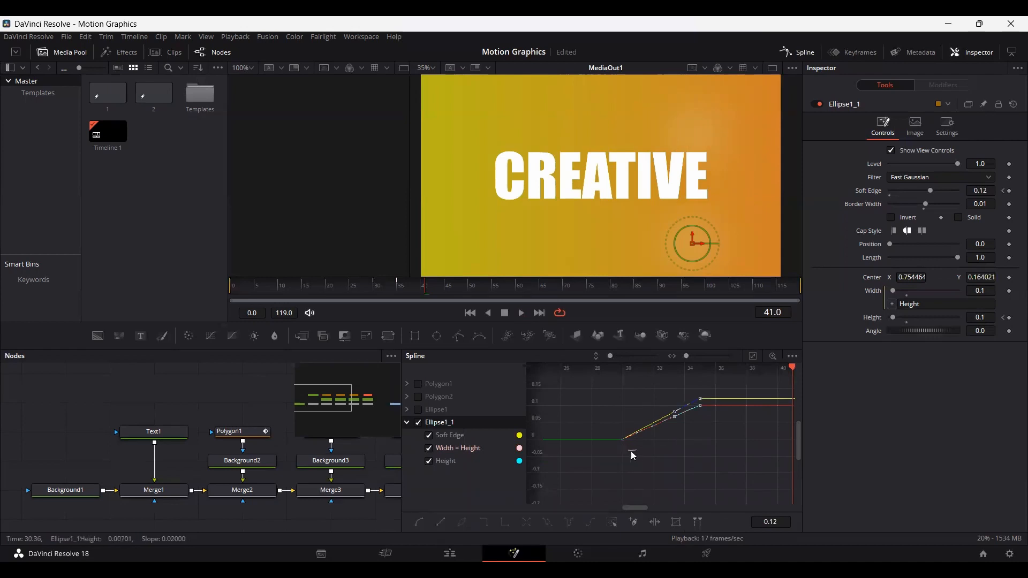
{"action": "left_click_drag", "start_coordinate": [601, 465], "coordinate": [708, 386]}
{"action": "left_click_drag", "start_coordinate": [620, 444], "coordinate": [663, 444]}
{"action": "key", "text": "ctrl+z"}
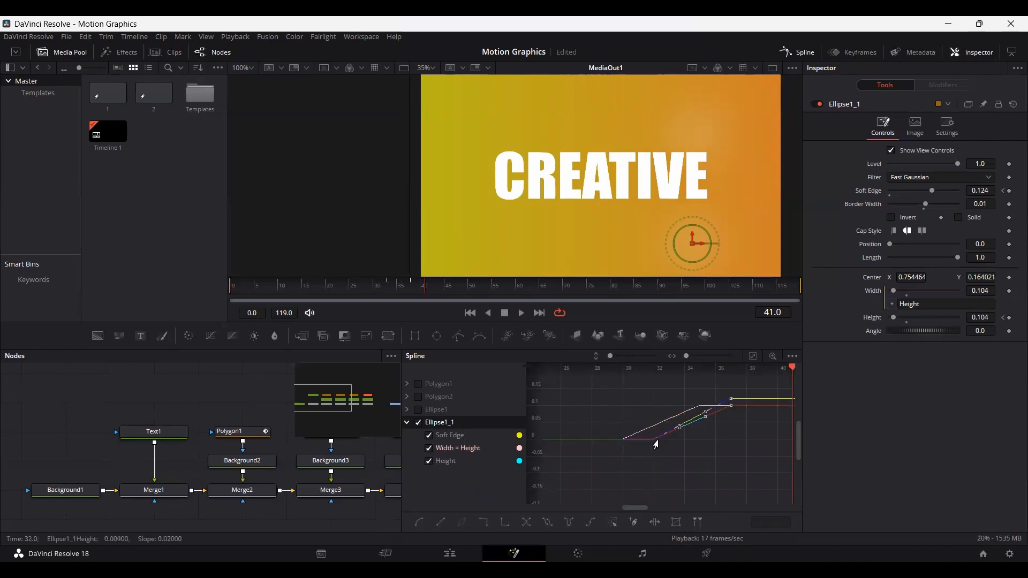
Step: Shift Ellipse1_1's Soft Edge and Height keyframes to about frames 34 and 39 and play the result
{"action": "left_click_drag", "start_coordinate": [605, 464], "coordinate": [712, 402]}
{"action": "key", "text": "ctrl+z"}
{"action": "left_click_drag", "start_coordinate": [622, 440], "coordinate": [702, 440]}
{"action": "key", "text": "ctrl+z"}
{"action": "key", "text": "ctrl+f"}
{"action": "left_click_drag", "start_coordinate": [564, 459], "coordinate": [726, 463]}
{"action": "key", "text": "ctrl+z"}
{"action": "scroll", "coordinate": [704, 443], "scroll_direction": "down", "scroll_amount": 5}
{"action": "left_click", "coordinate": [617, 476]}
{"action": "left_click", "coordinate": [380, 291]}
{"action": "key", "text": "space"}
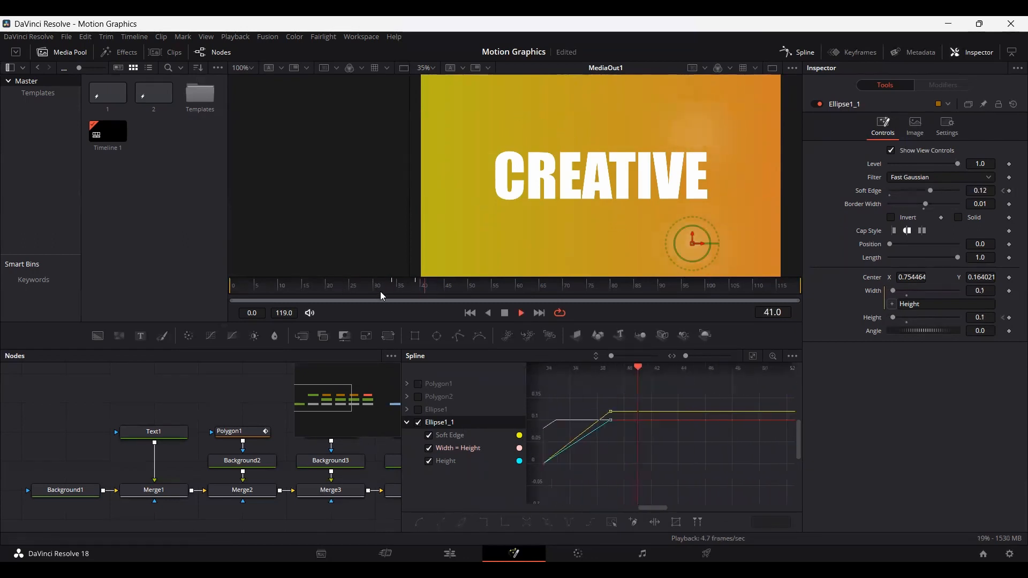
Step: Review the timing of both circles by replaying the animation and checking Ellipse1_1's curves, leaving the spline editor closed
{"action": "key", "text": "ctrl+z"}
{"action": "left_click", "coordinate": [798, 52]}
{"action": "left_click", "coordinate": [344, 287]}
{"action": "key", "text": "space"}
{"action": "left_click", "coordinate": [799, 52]}
{"action": "left_click", "coordinate": [752, 356]}
{"action": "scroll", "coordinate": [705, 439], "scroll_direction": "down", "scroll_amount": 4}
{"action": "left_click_drag", "start_coordinate": [583, 462], "coordinate": [759, 408]}
{"action": "left_click", "coordinate": [293, 291]}
{"action": "key", "text": "space"}
{"action": "key", "text": "space"}
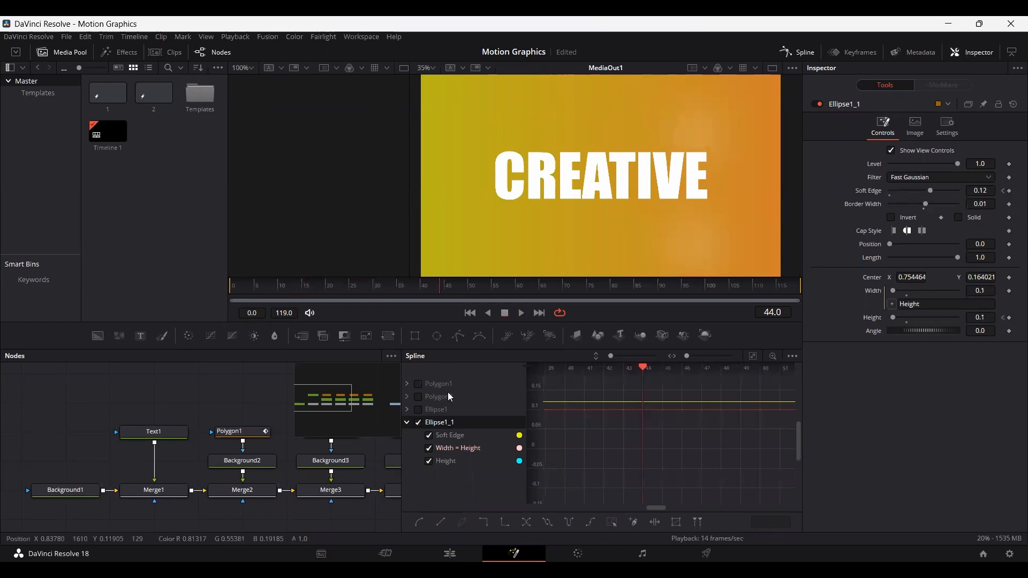
{"action": "left_click", "coordinate": [798, 52]}
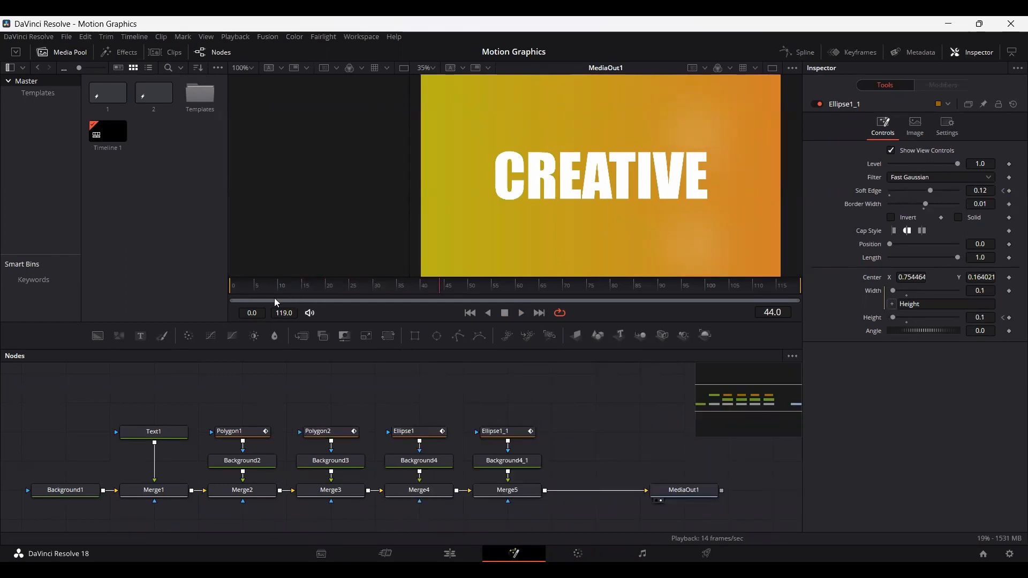
{"action": "left_click_drag", "start_coordinate": [275, 295], "coordinate": [410, 289]}
Step: Switch to the Edit page and play the example clip G3 on the timeline
{"action": "key", "text": "shift+4"}
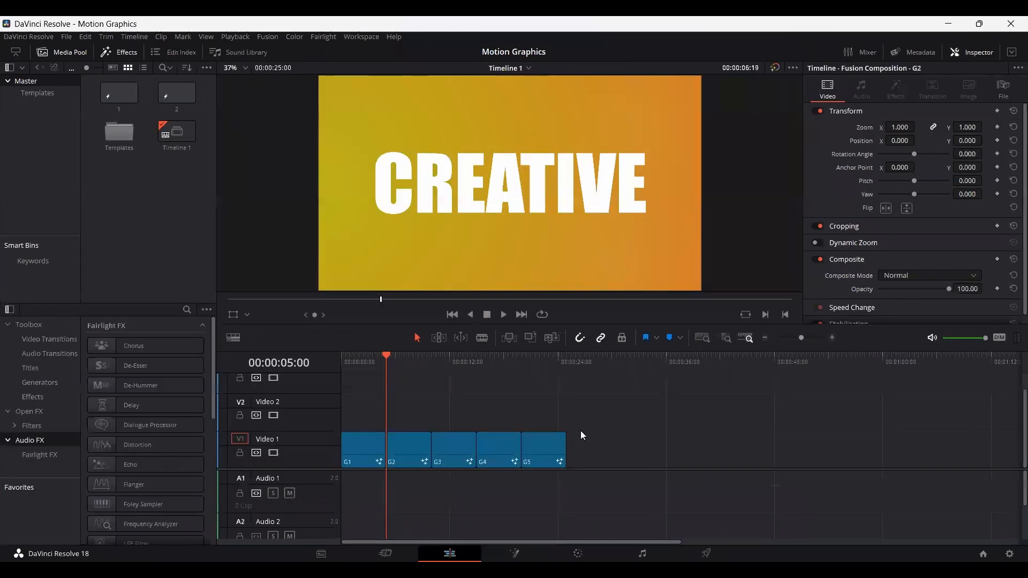
{"action": "left_click", "coordinate": [428, 355]}
{"action": "key", "text": "space"}
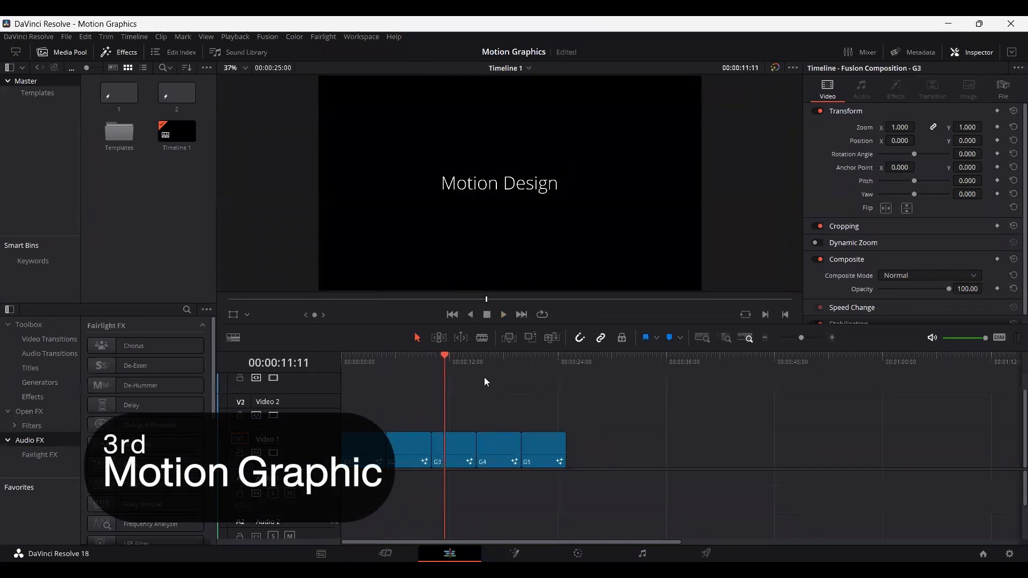
Step: Create a new Fusion composition clip named 3 in the media pool and open it in Fusion
{"action": "left_click", "coordinate": [144, 217]}
{"action": "right_click", "coordinate": [145, 217]}
{"action": "left_click", "coordinate": [213, 262]}
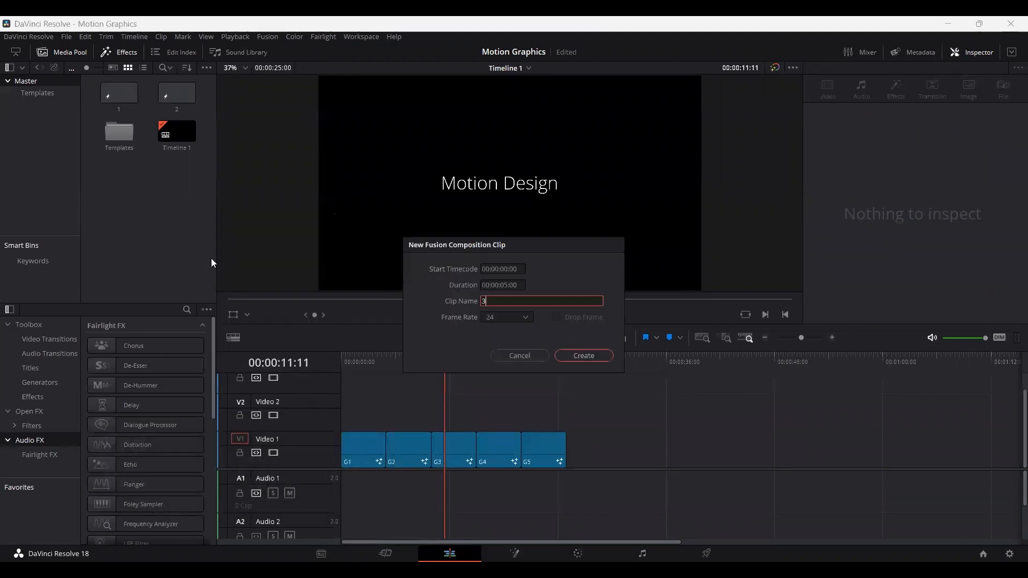
{"action": "key", "text": "Return"}
{"action": "left_click", "coordinate": [118, 143]}
{"action": "double_click", "coordinate": [118, 142]}
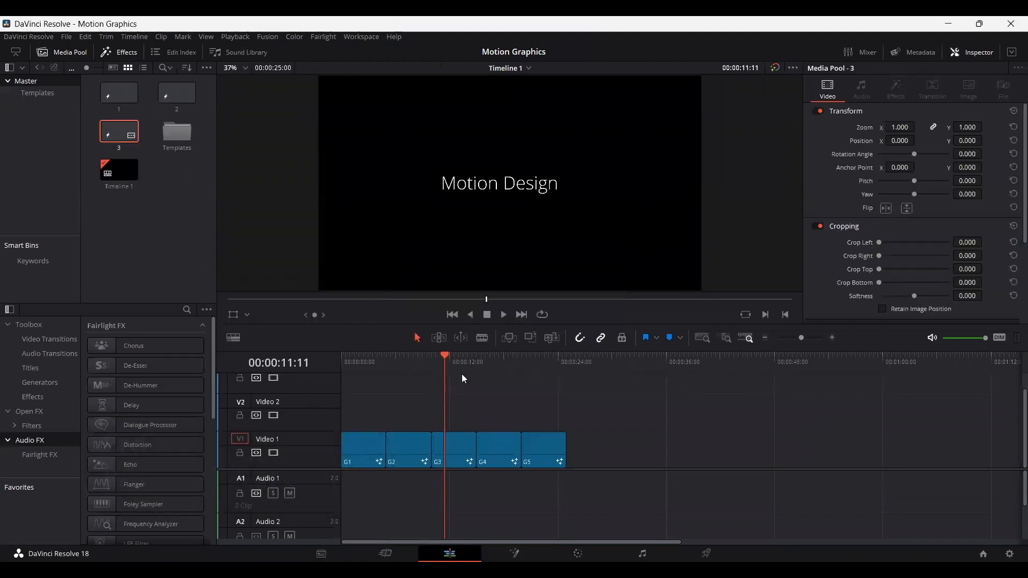
Step: Add a Background node feeding MediaOut1, and place a Text node above the chain
{"action": "left_click_drag", "start_coordinate": [99, 364], "coordinate": [109, 461]}
{"action": "left_click_drag", "start_coordinate": [633, 460], "coordinate": [643, 461]}
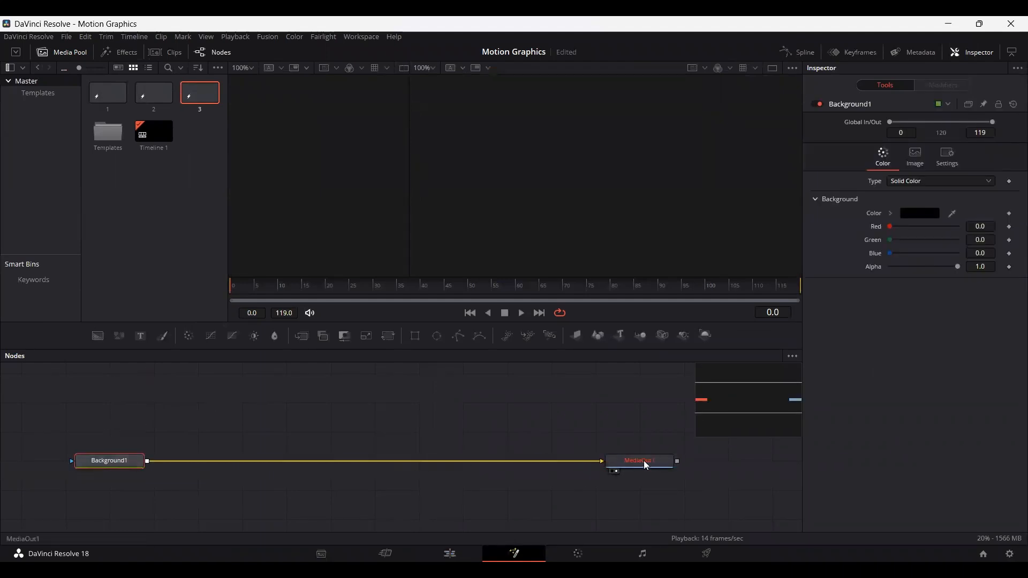
{"action": "left_click_drag", "start_coordinate": [141, 340], "coordinate": [192, 405]}
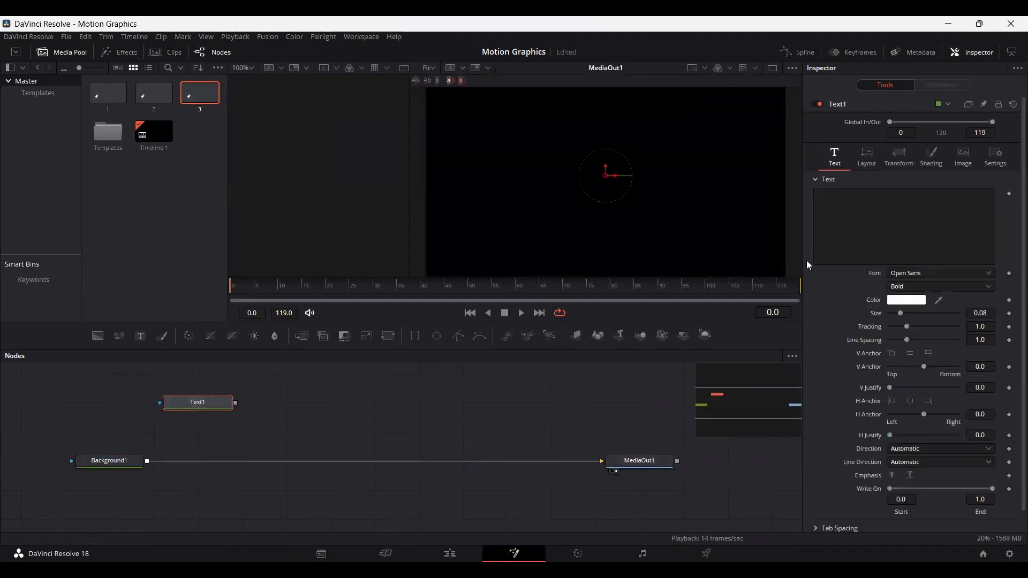
Step: Set Text1 to Motion in Open Sans Light, merge it over Background1, and offset the merge to X about 0.36
{"action": "left_click", "coordinate": [856, 231]}
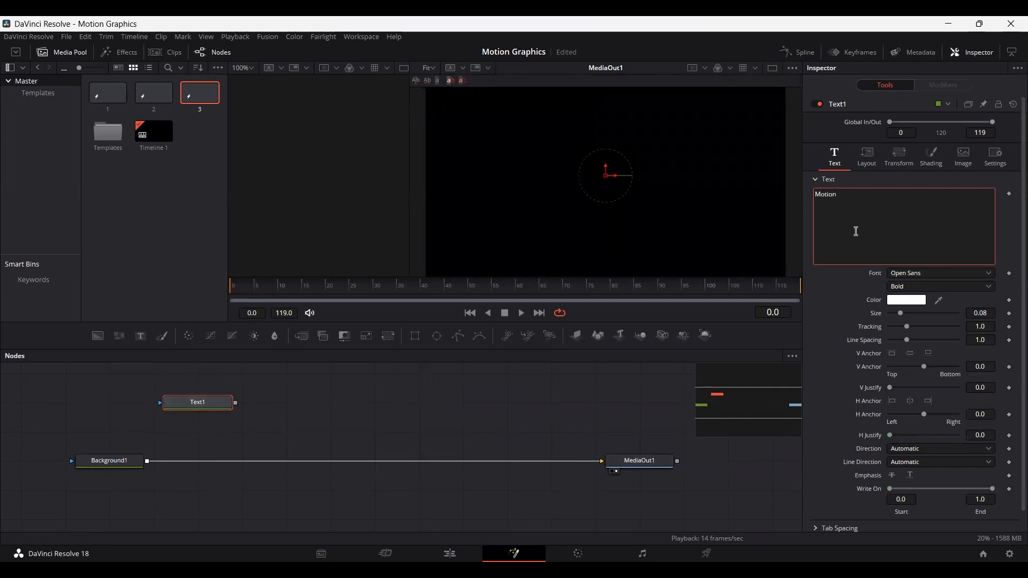
{"action": "left_click", "coordinate": [928, 288]}
{"action": "left_click", "coordinate": [920, 302]}
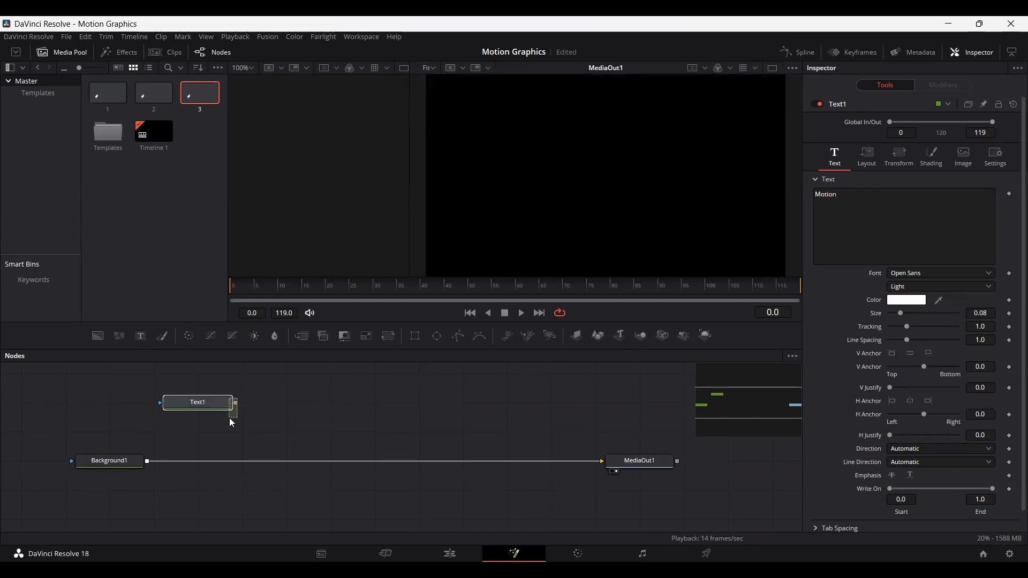
{"action": "left_click_drag", "start_coordinate": [236, 403], "coordinate": [148, 463]}
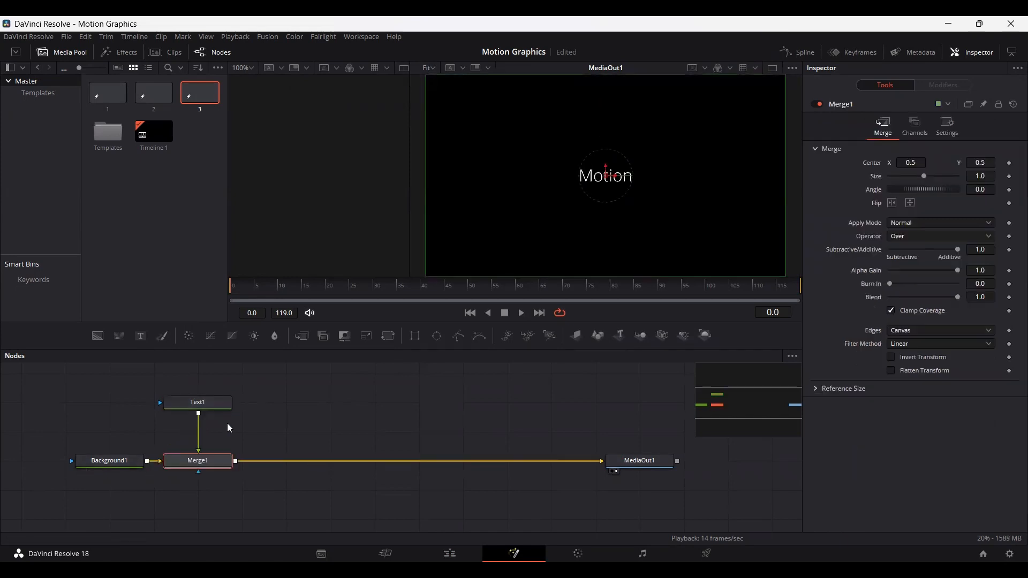
{"action": "left_click_drag", "start_coordinate": [618, 182], "coordinate": [568, 185]}
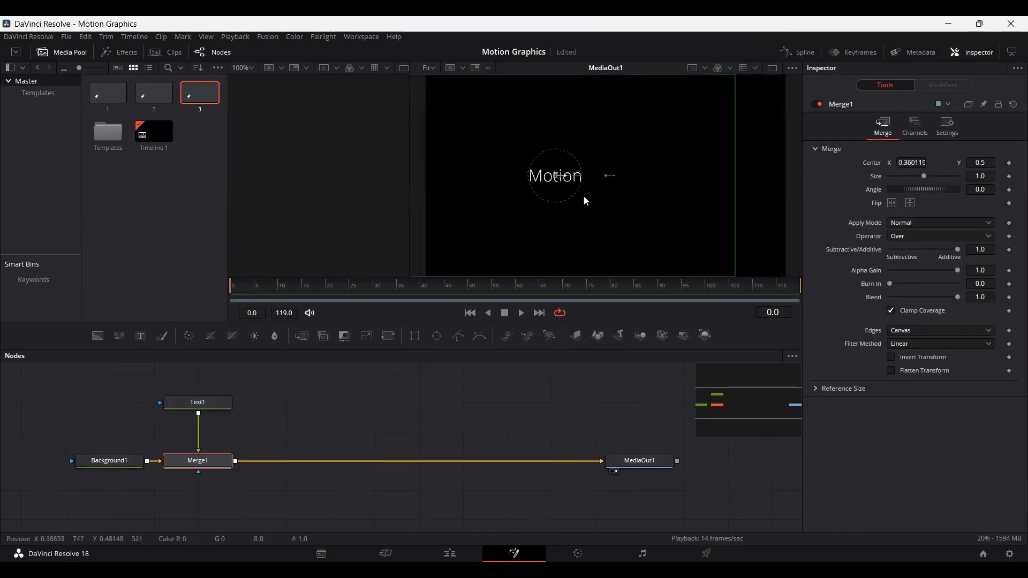
Step: Duplicate Text1, merge the copy after Merge1, and line it up beside the original node
{"action": "left_click_drag", "start_coordinate": [271, 426], "coordinate": [173, 372]}
{"action": "key", "text": "ctrl+c"}
{"action": "left_click", "coordinate": [273, 416]}
{"action": "key", "text": "ctrl+v"}
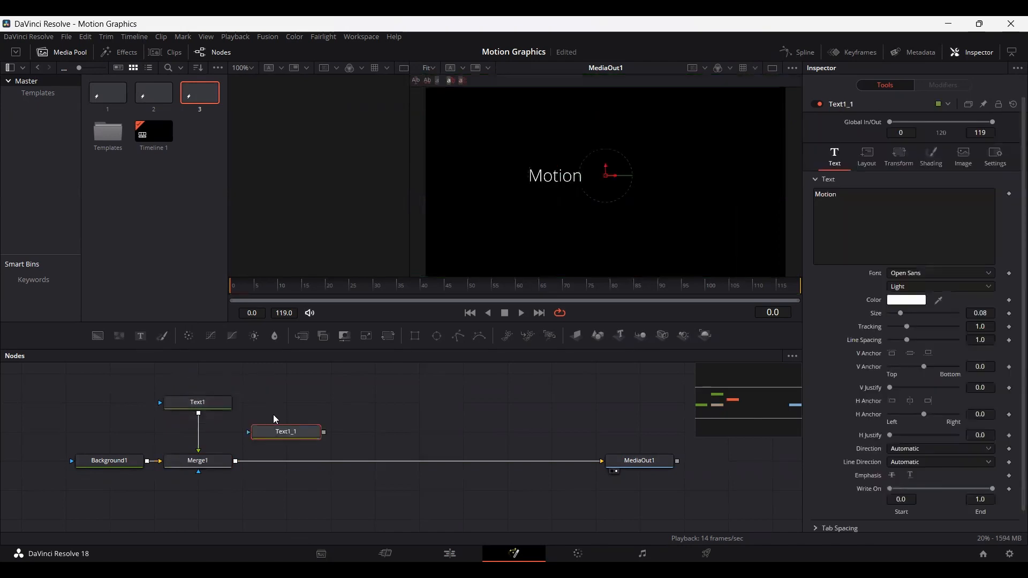
{"action": "left_click_drag", "start_coordinate": [277, 430], "coordinate": [236, 464]}
{"action": "left_click", "coordinate": [326, 402]}
{"action": "left_click", "coordinate": [289, 401]}
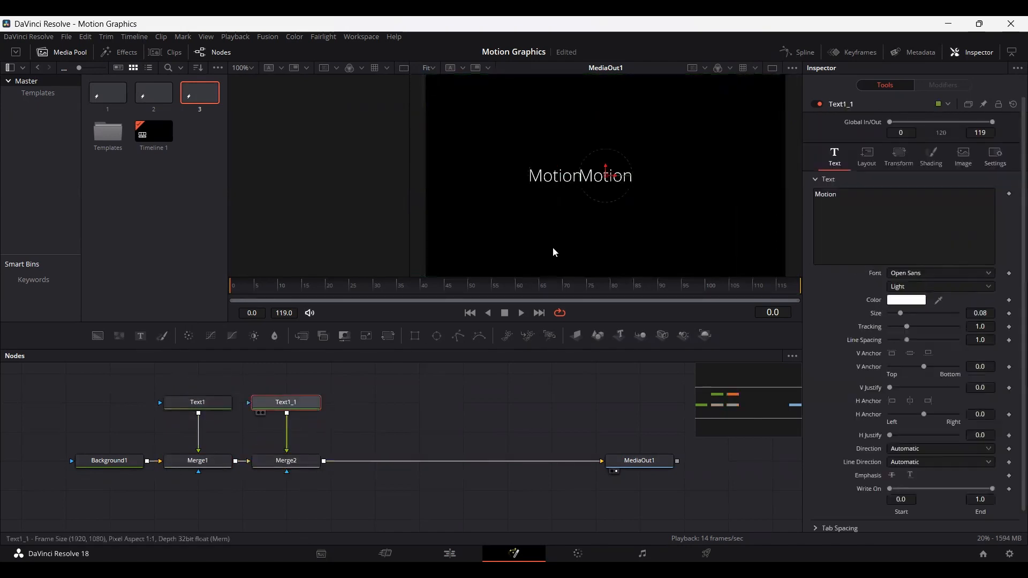
Step: Change the copied text to Graphics and move it to follow Motion on the same line with a word gap
{"action": "triple_click", "coordinate": [860, 196]}
{"action": "type", "text": "G"}
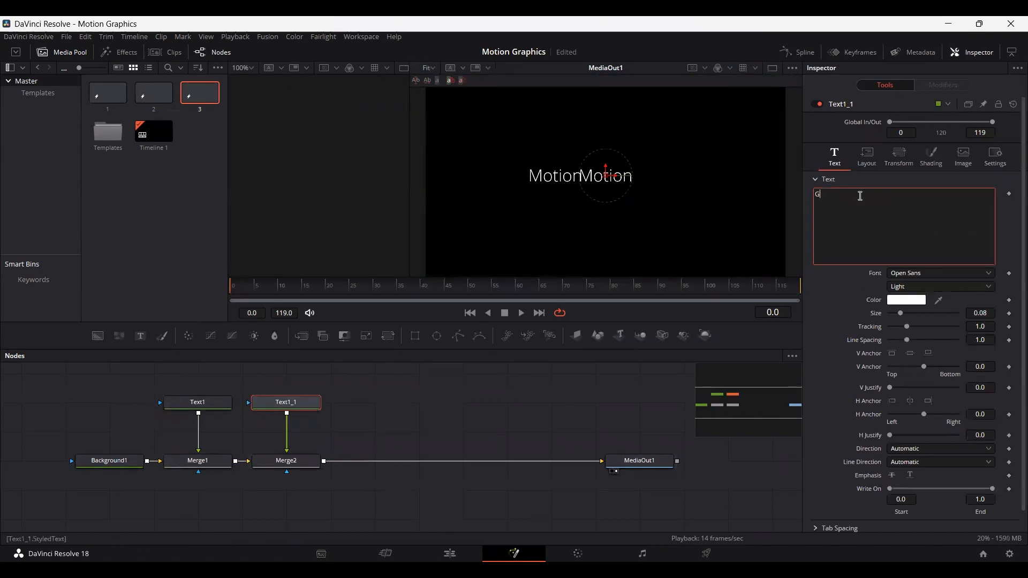
{"action": "type", "text": "raphics"}
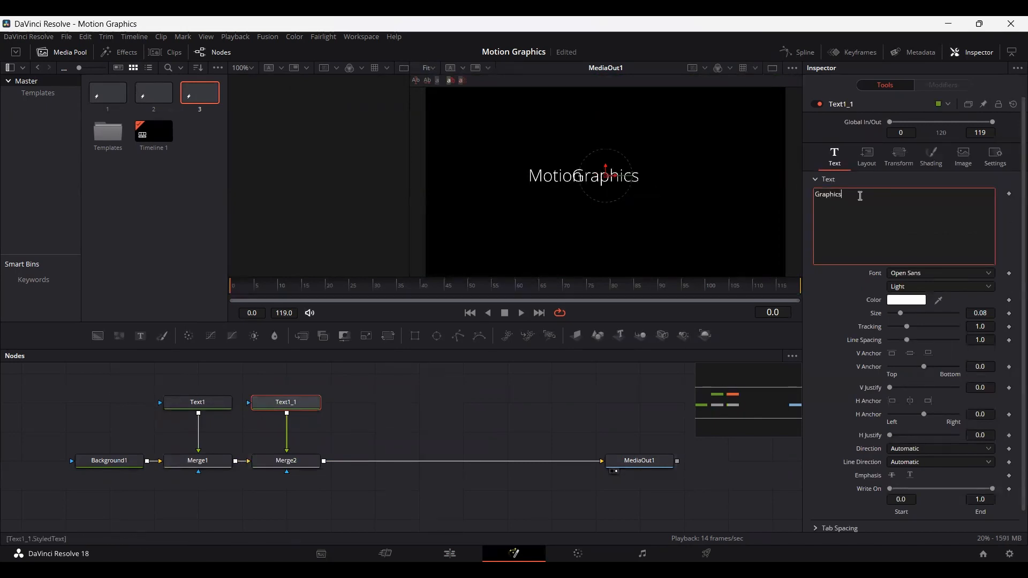
{"action": "left_click_drag", "start_coordinate": [616, 181], "coordinate": [632, 181]}
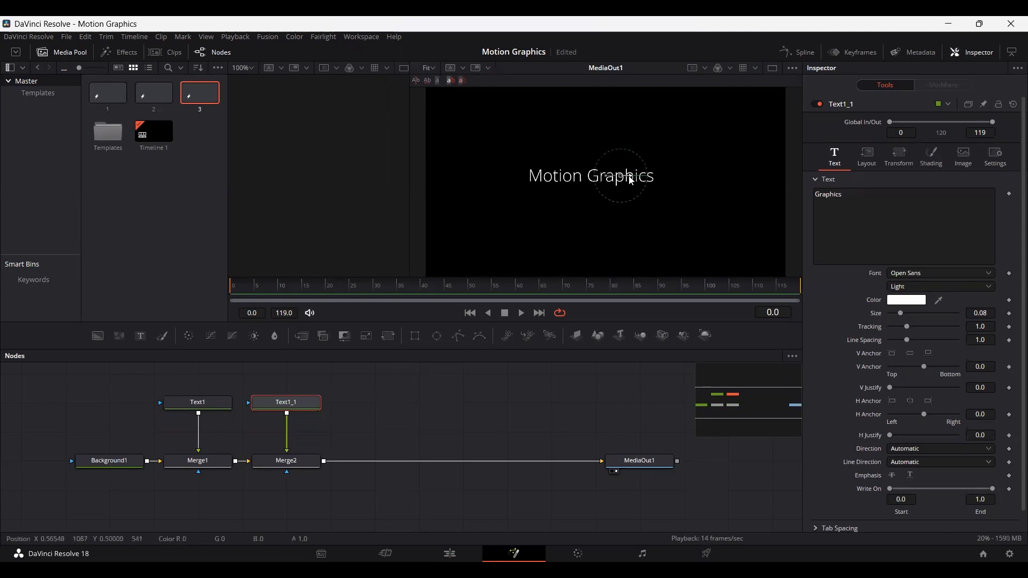
{"action": "left_click", "coordinate": [440, 410]}
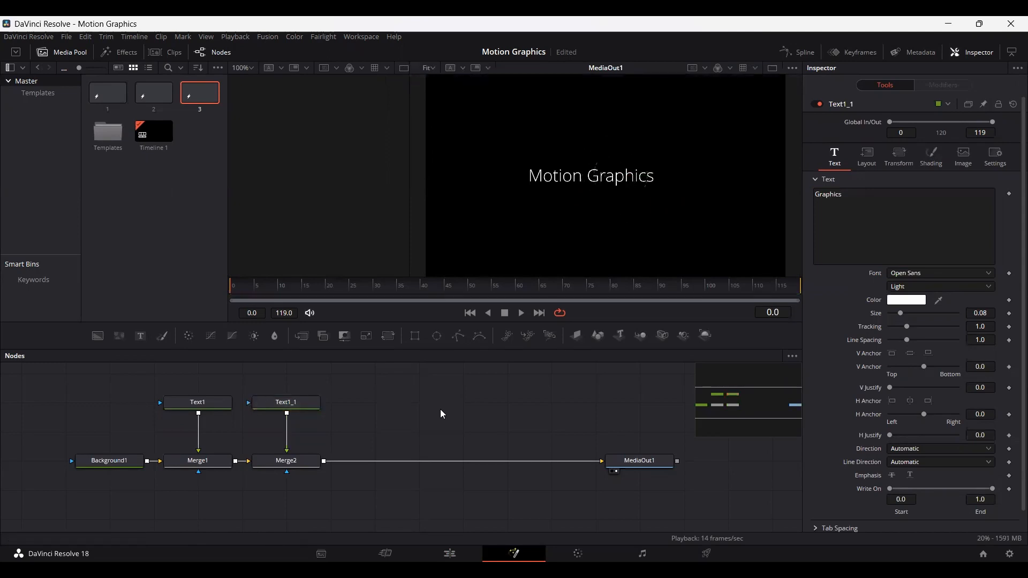
Step: Make room above Text1_1, add a Rectangle mask node there, and connect it to Text1_1 as its mask
{"action": "left_click_drag", "start_coordinate": [287, 404], "coordinate": [287, 434]}
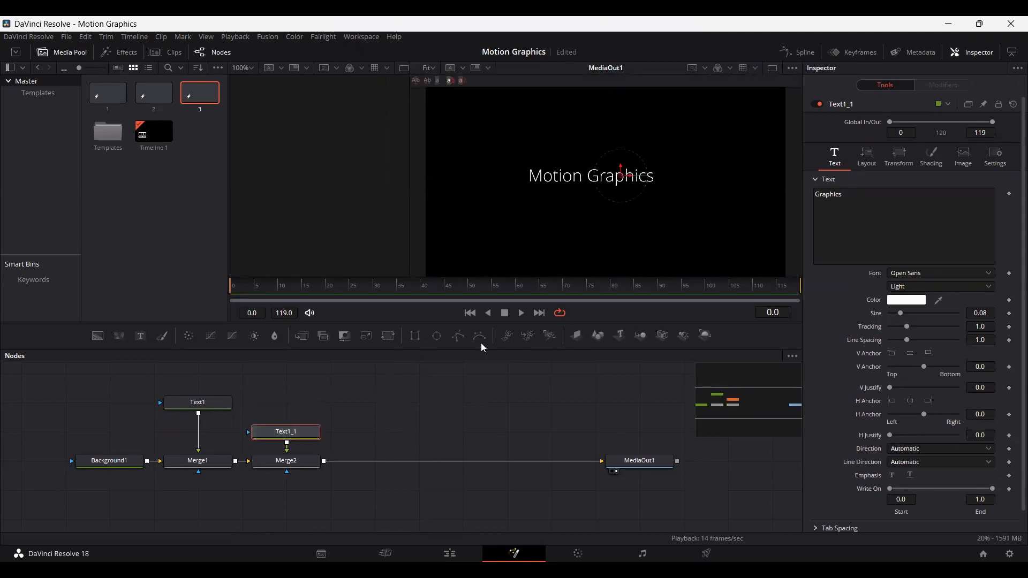
{"action": "left_click_drag", "start_coordinate": [415, 336], "coordinate": [285, 410]}
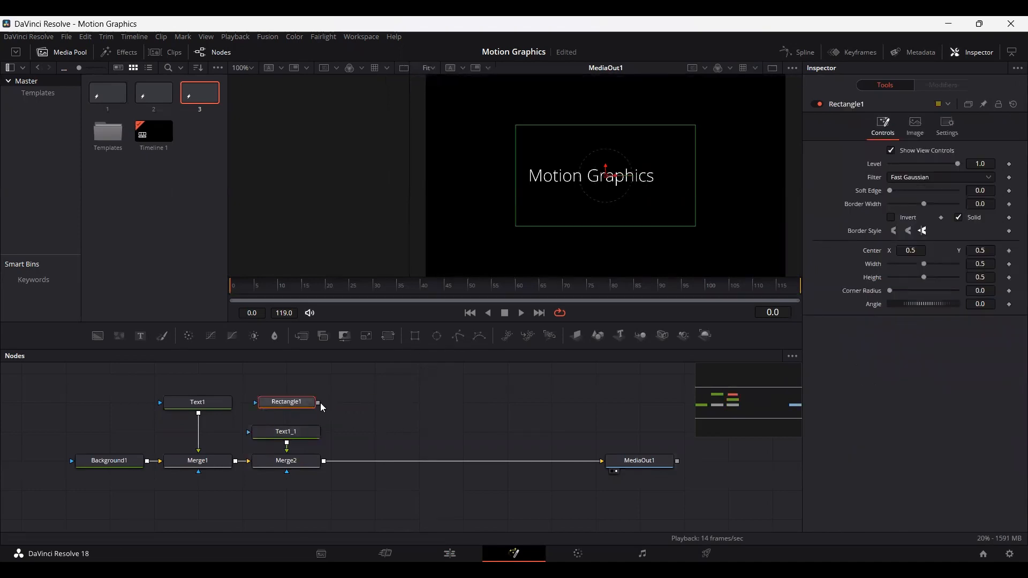
{"action": "left_click_drag", "start_coordinate": [318, 402], "coordinate": [308, 437]}
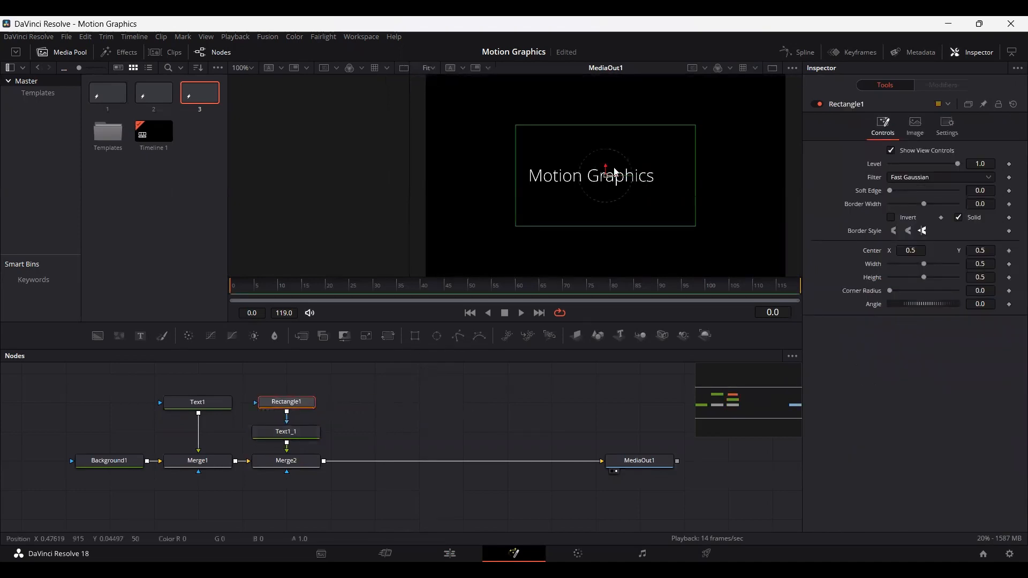
Step: Shrink Rectangle1 to about 0.213 wide and 0.11 high, and center it around Graphics at X about 0.543, Y about 0.495
{"action": "left_click_drag", "start_coordinate": [924, 264], "coordinate": [894, 281]}
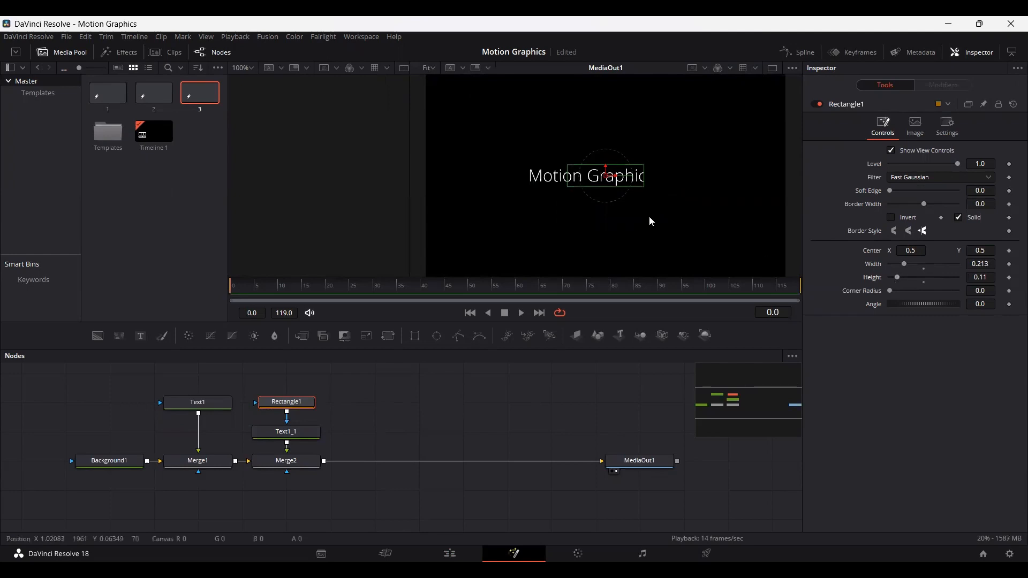
{"action": "left_click_drag", "start_coordinate": [606, 176], "coordinate": [623, 180]}
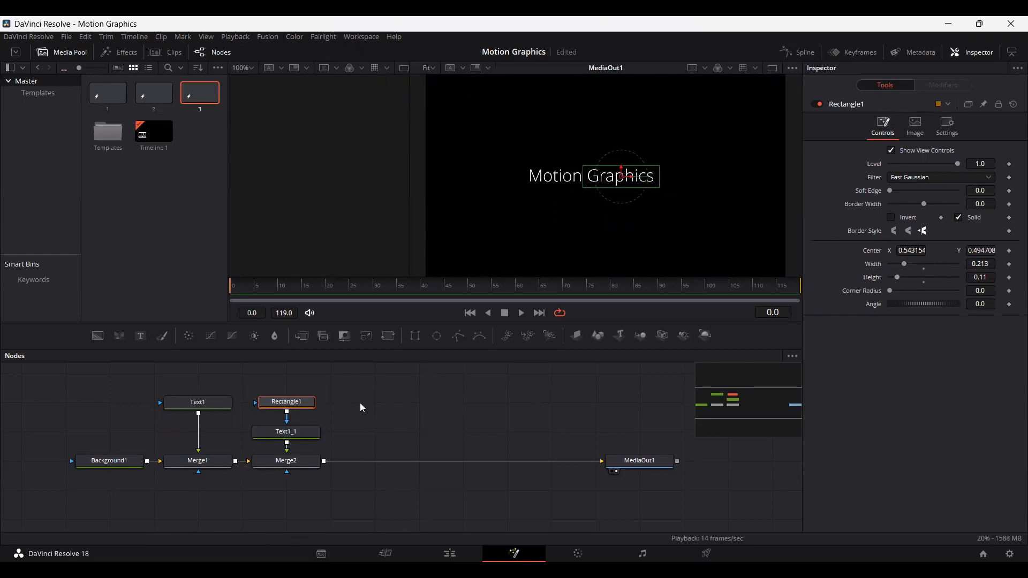
{"action": "left_click", "coordinate": [397, 424]}
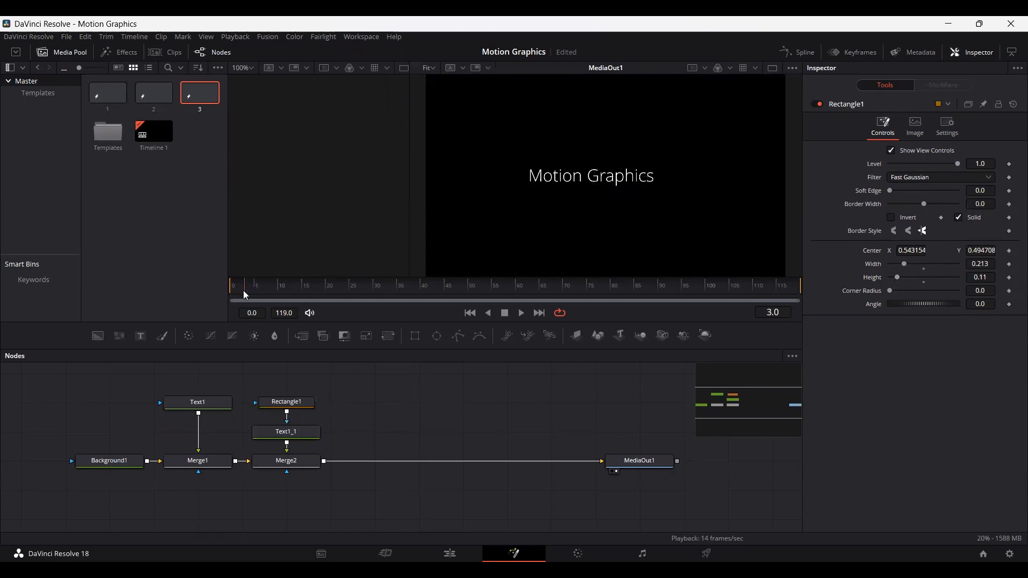
Step: Keyframe Text1_1's layout center at frame 10, and raise its Y to 0.612 at frame 30 so Graphics leaves the mask
{"action": "left_click_drag", "start_coordinate": [243, 290], "coordinate": [280, 301]}
{"action": "left_click", "coordinate": [287, 402]}
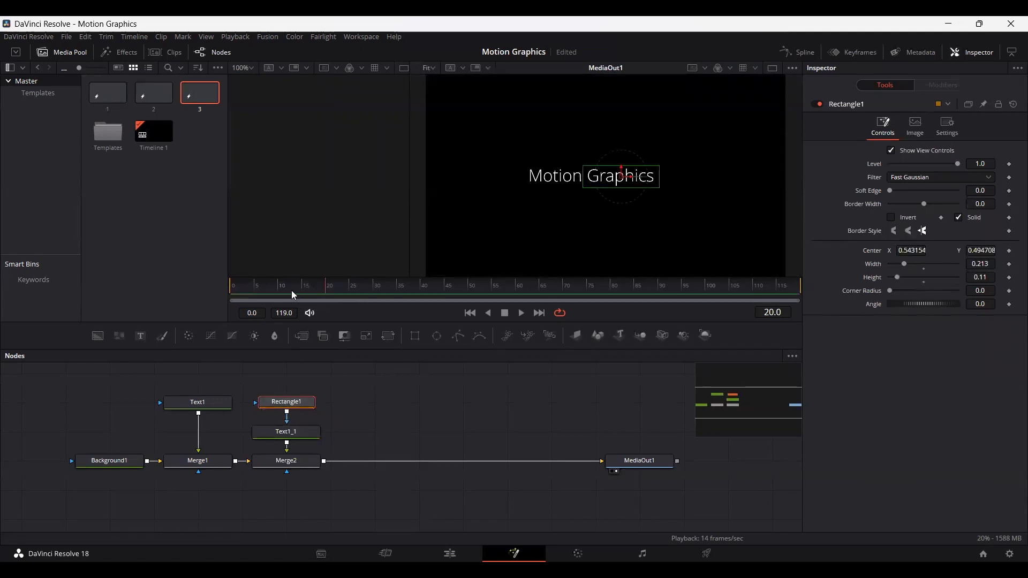
{"action": "left_click", "coordinate": [282, 294]}
{"action": "left_click_drag", "start_coordinate": [325, 292], "coordinate": [327, 292]}
{"action": "left_click", "coordinate": [280, 431]}
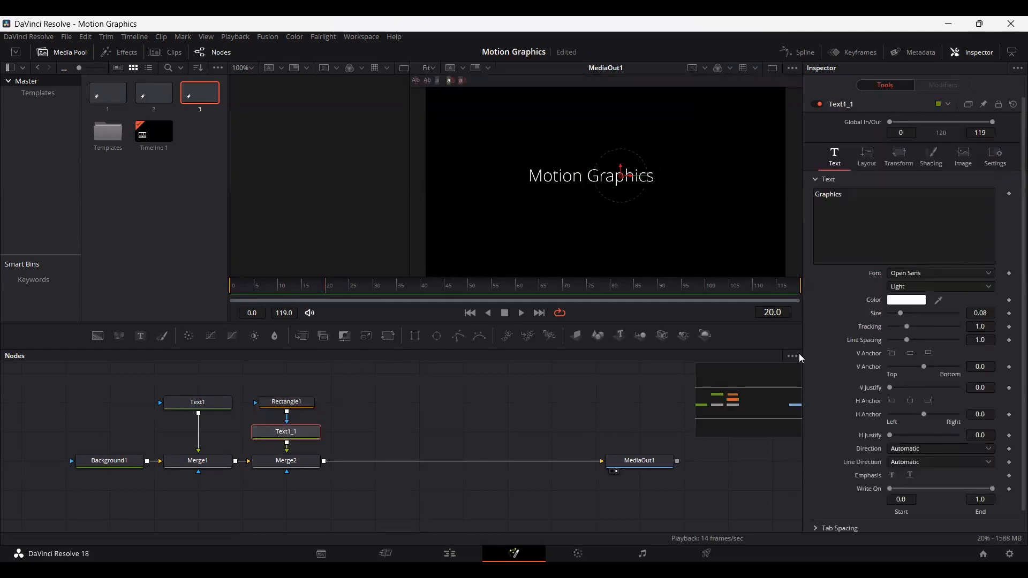
{"action": "left_click", "coordinate": [862, 156]}
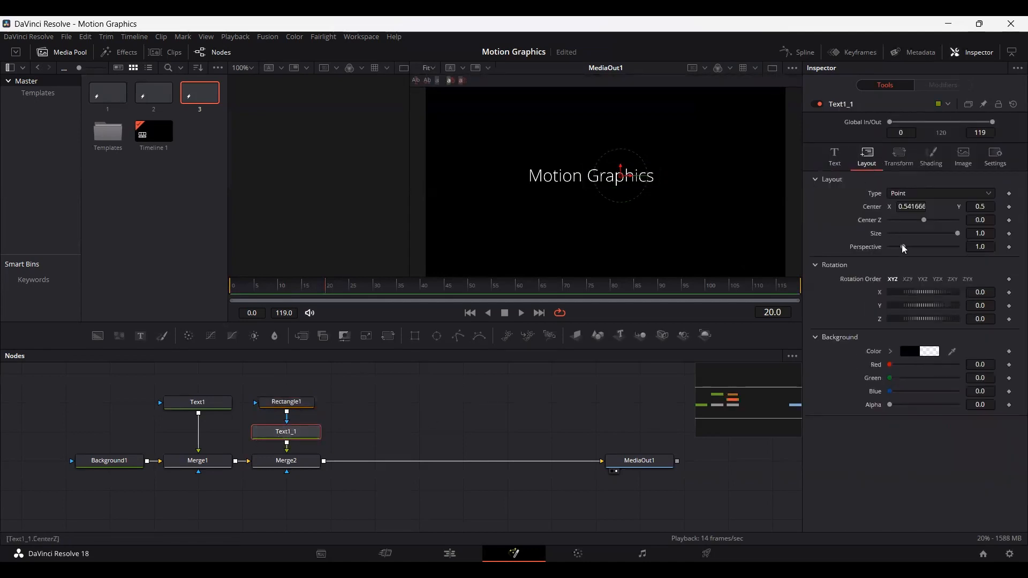
{"action": "left_click", "coordinate": [1008, 208]}
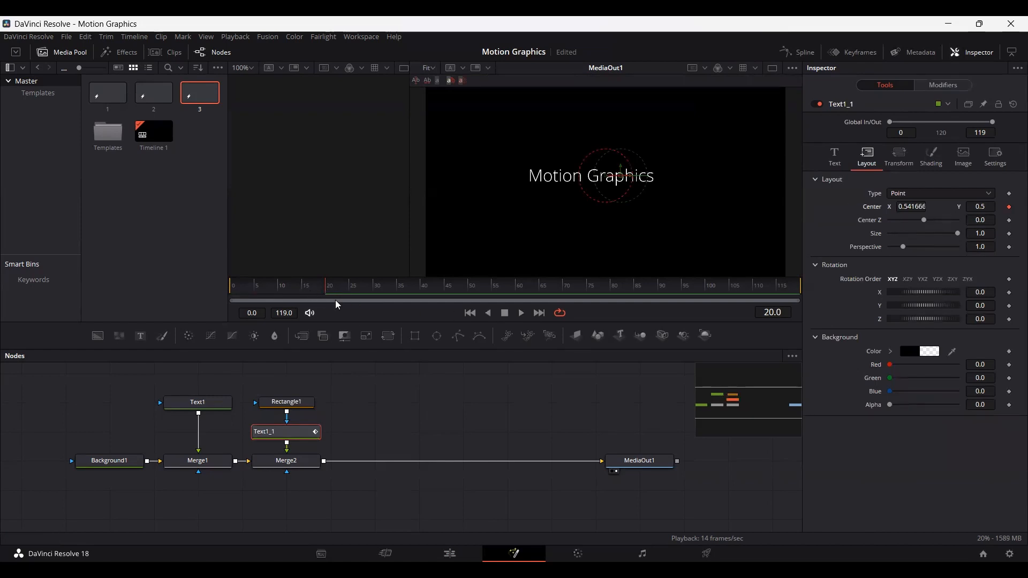
{"action": "key", "text": "ctrl+z"}
{"action": "key", "text": "ctrl+shift+z"}
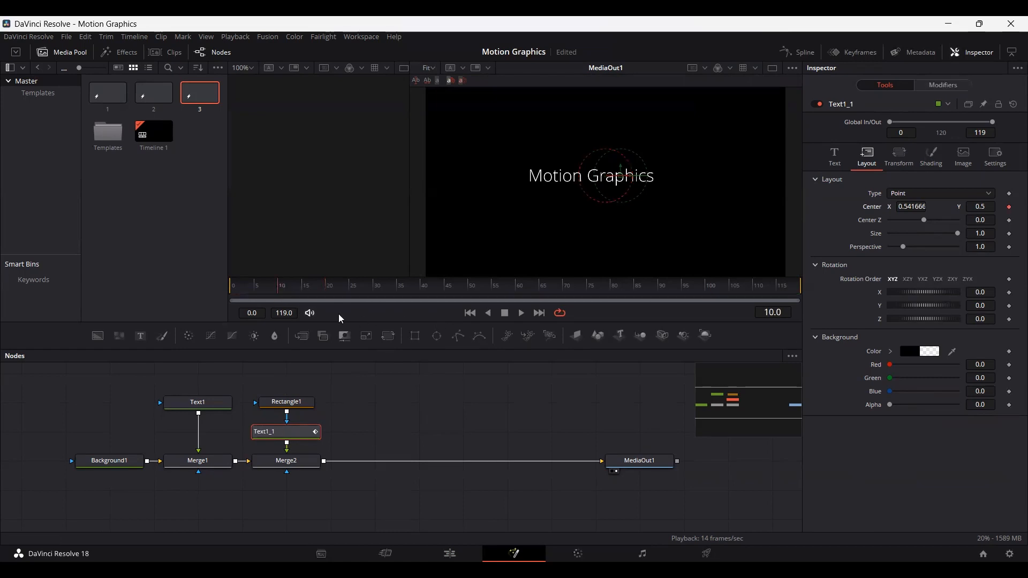
{"action": "left_click_drag", "start_coordinate": [344, 300], "coordinate": [376, 303]}
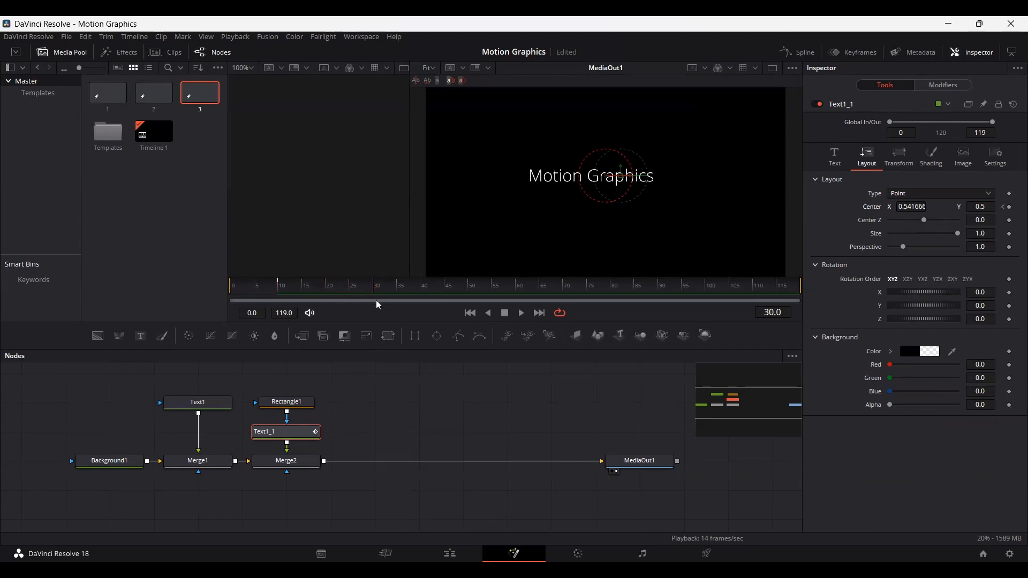
{"action": "left_click_drag", "start_coordinate": [980, 207], "coordinate": [998, 207]}
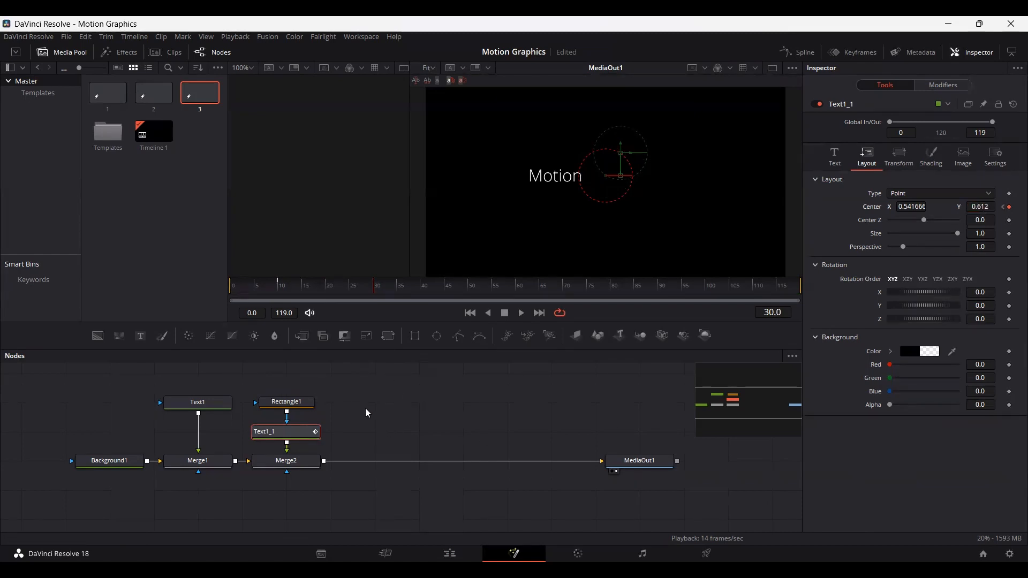
Step: Duplicate Text1 and merge the copy after Merge2, lining it up beside the Text1_1 branch
{"action": "left_click", "coordinate": [206, 409]}
{"action": "key", "text": "ctrl+c"}
{"action": "key", "text": "ctrl+v"}
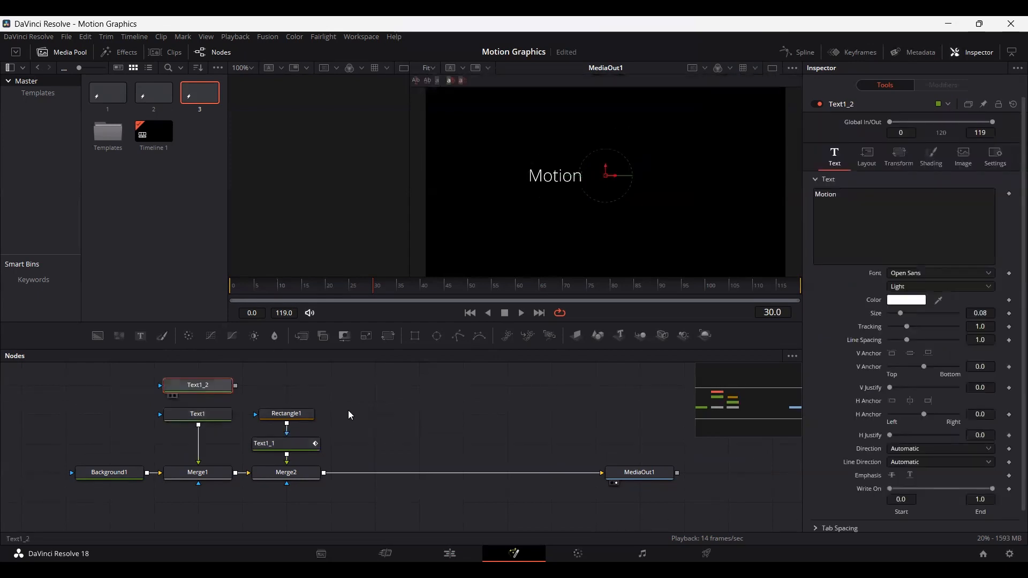
{"action": "left_click_drag", "start_coordinate": [324, 472], "coordinate": [373, 426]}
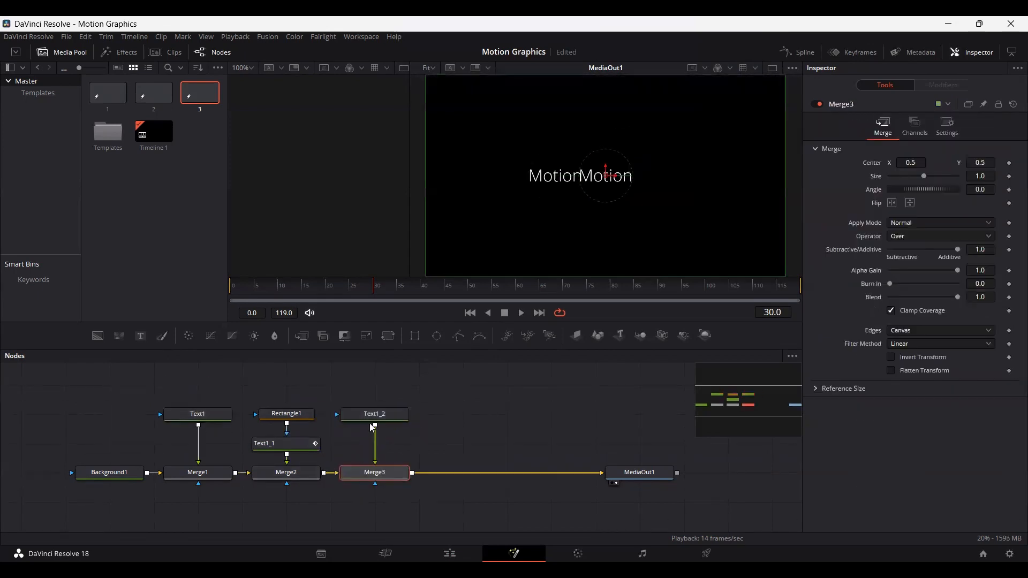
Step: Change the new copy's text to Design and move it to follow Motion with a word gap
{"action": "left_click", "coordinate": [374, 415]}
{"action": "left_click", "coordinate": [882, 226]}
{"action": "key", "text": "ctrl+a"}
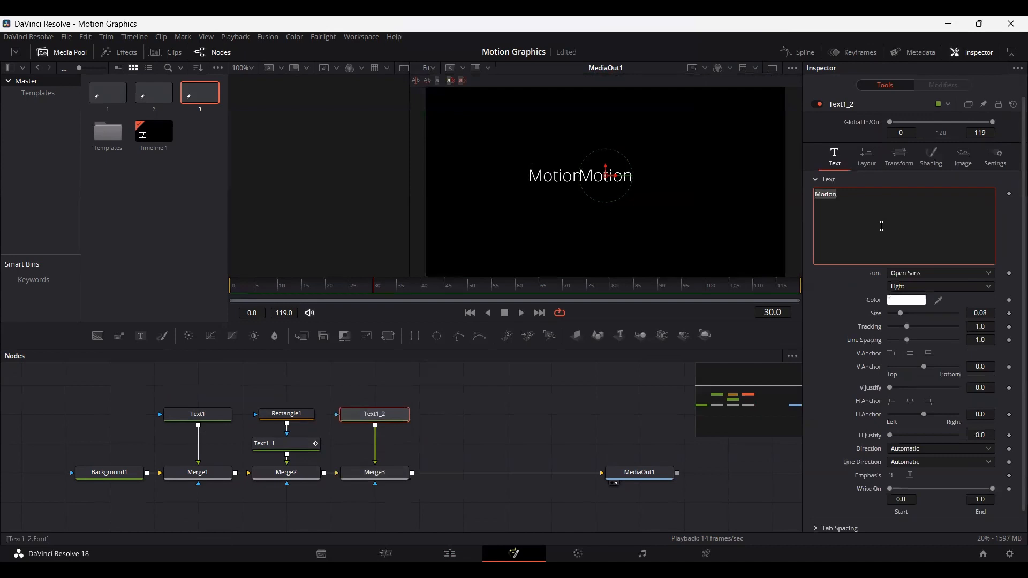
{"action": "type", "text": "Design"}
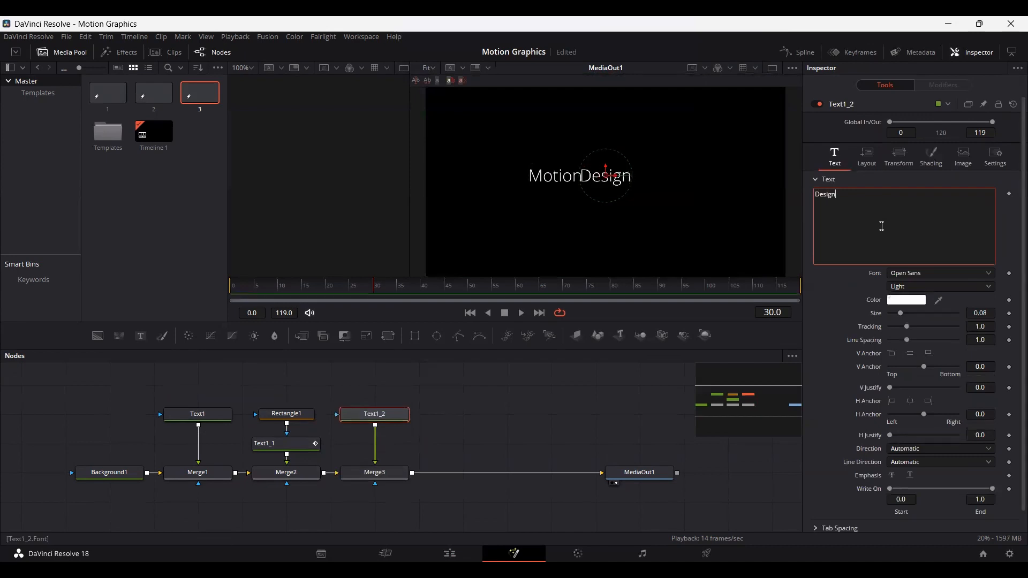
{"action": "left_click_drag", "start_coordinate": [605, 175], "coordinate": [613, 174]}
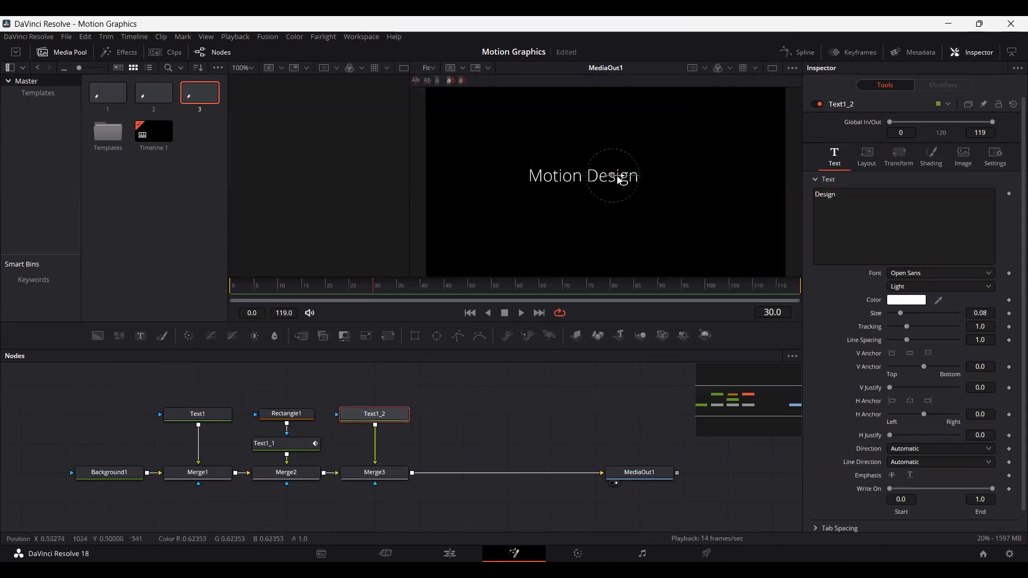
{"action": "left_click", "coordinate": [451, 407]}
{"action": "left_click", "coordinate": [387, 423]}
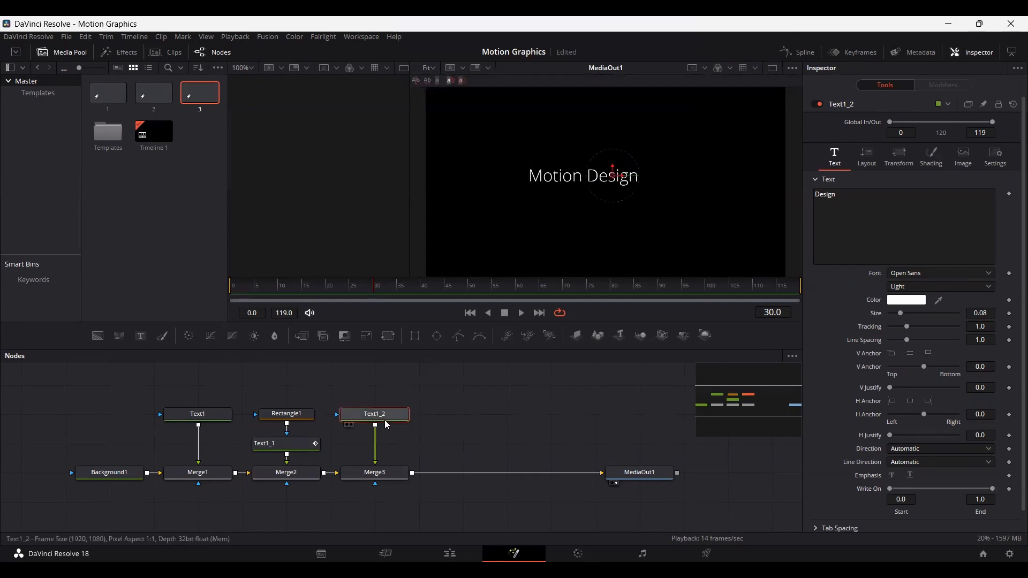
Step: Duplicate Rectangle1, place the copy above Text1_2, and connect it as the mask for the Design text
{"action": "left_click", "coordinate": [285, 419]}
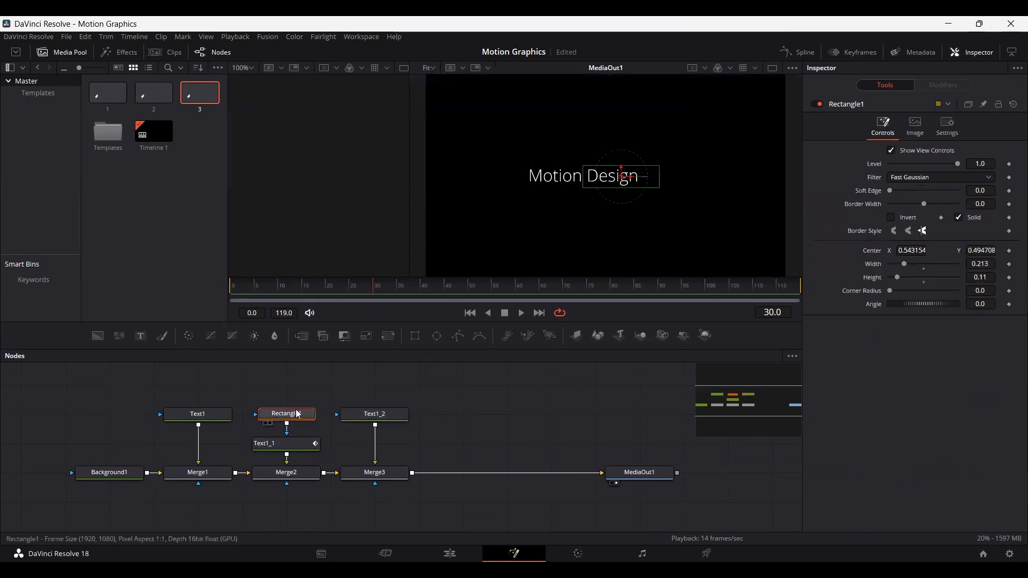
{"action": "left_click", "coordinate": [447, 416]}
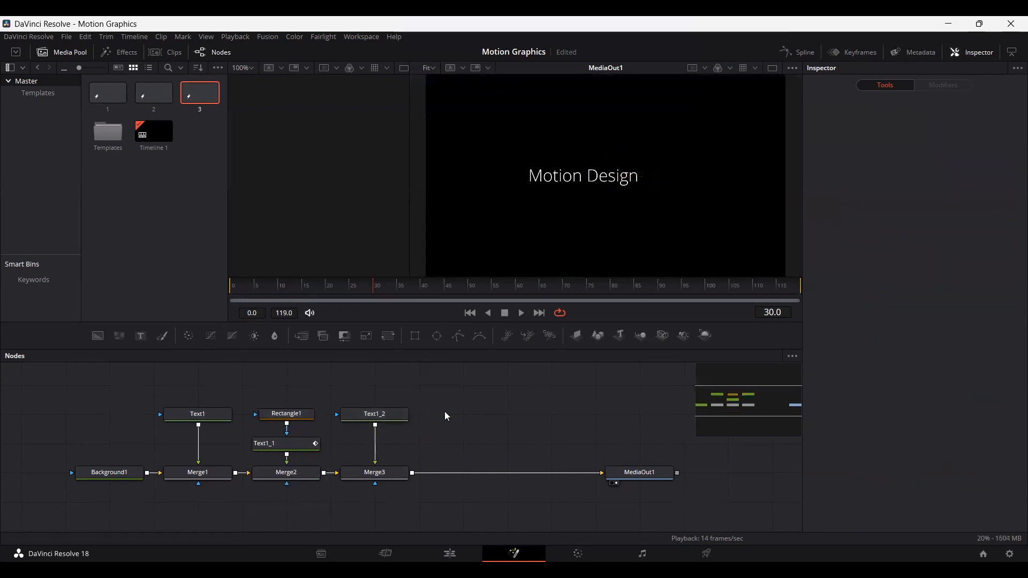
{"action": "key", "text": "ctrl+v"}
{"action": "left_click_drag", "start_coordinate": [449, 417], "coordinate": [390, 416]}
{"action": "left_click_drag", "start_coordinate": [449, 421], "coordinate": [376, 383]}
{"action": "left_click_drag", "start_coordinate": [382, 419], "coordinate": [382, 448]}
{"action": "left_click", "coordinate": [450, 438]}
{"action": "left_click", "coordinate": [392, 447]}
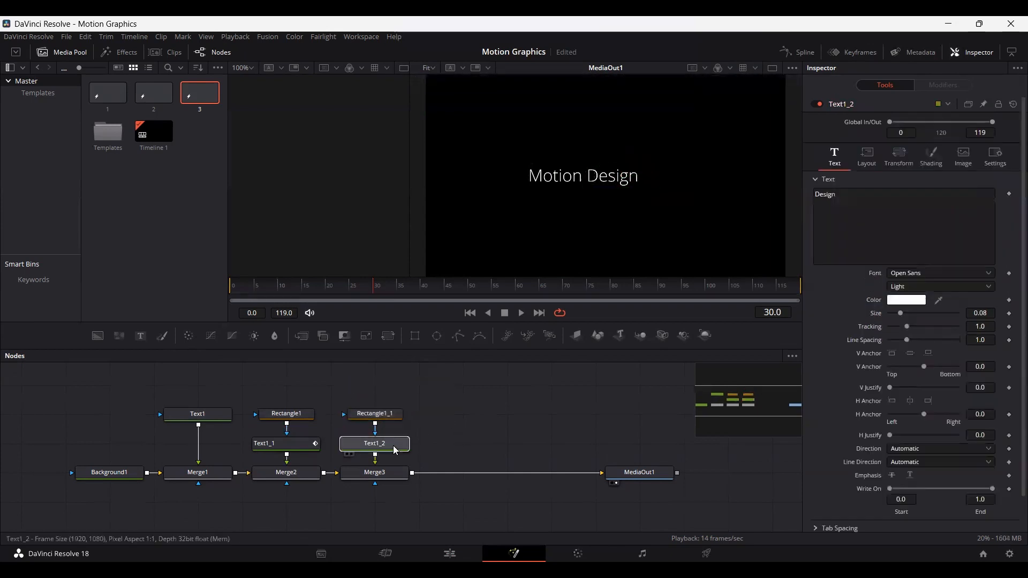
Step: Keyframe Text1_2's layout center at frame 30, and lower its Y to 0.398 at frame 20 so Design starts below the mask
{"action": "left_click_drag", "start_coordinate": [322, 293], "coordinate": [376, 292]}
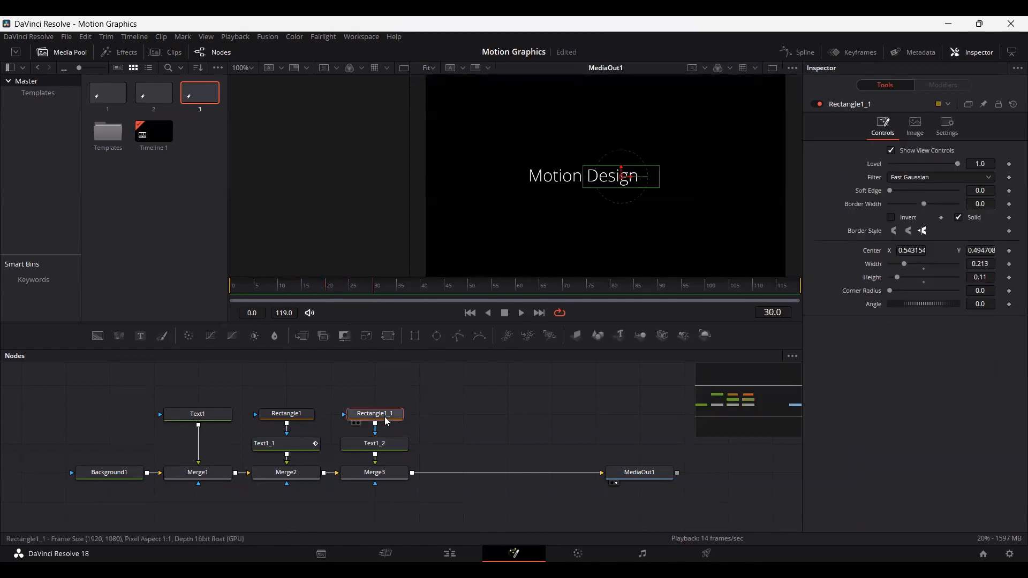
{"action": "left_click", "coordinate": [867, 159]}
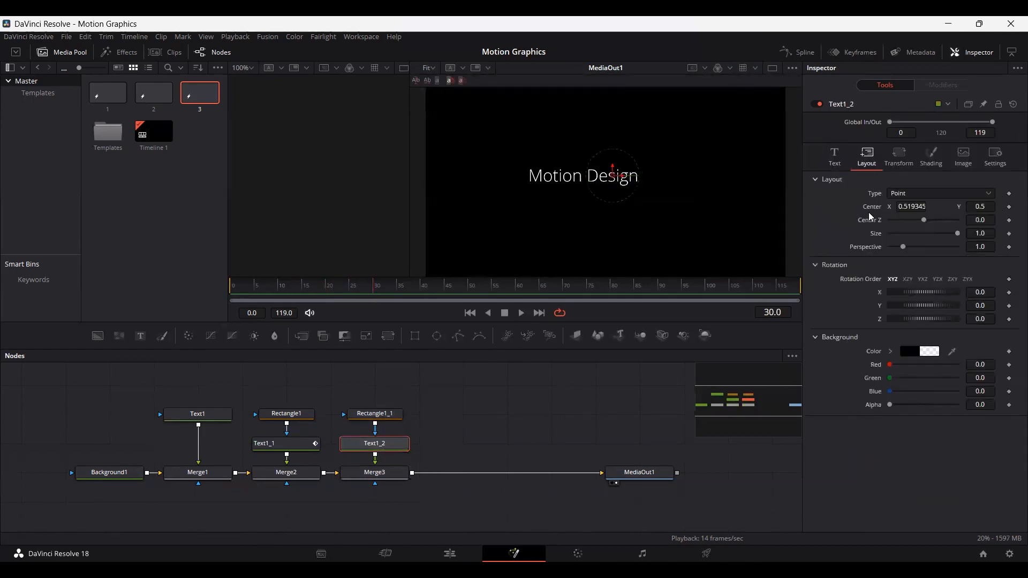
{"action": "left_click", "coordinate": [1009, 206]}
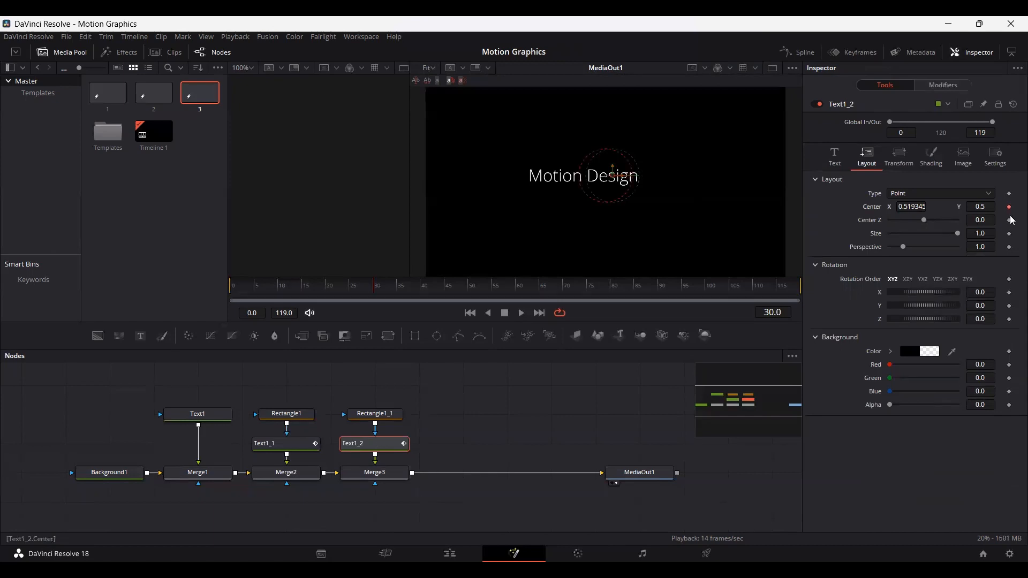
{"action": "left_click_drag", "start_coordinate": [342, 294], "coordinate": [332, 301]}
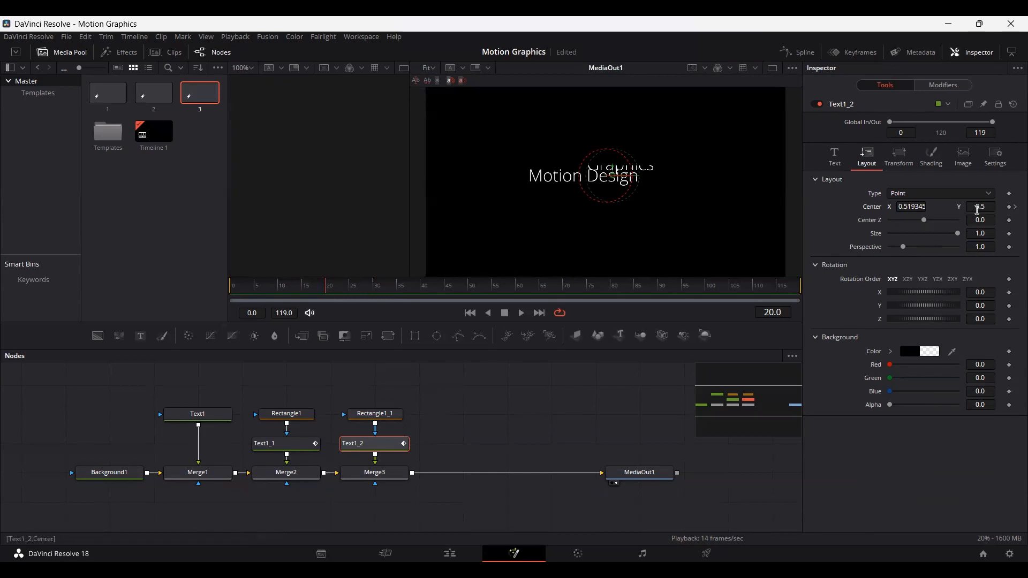
{"action": "left_click_drag", "start_coordinate": [974, 206], "coordinate": [920, 205]}
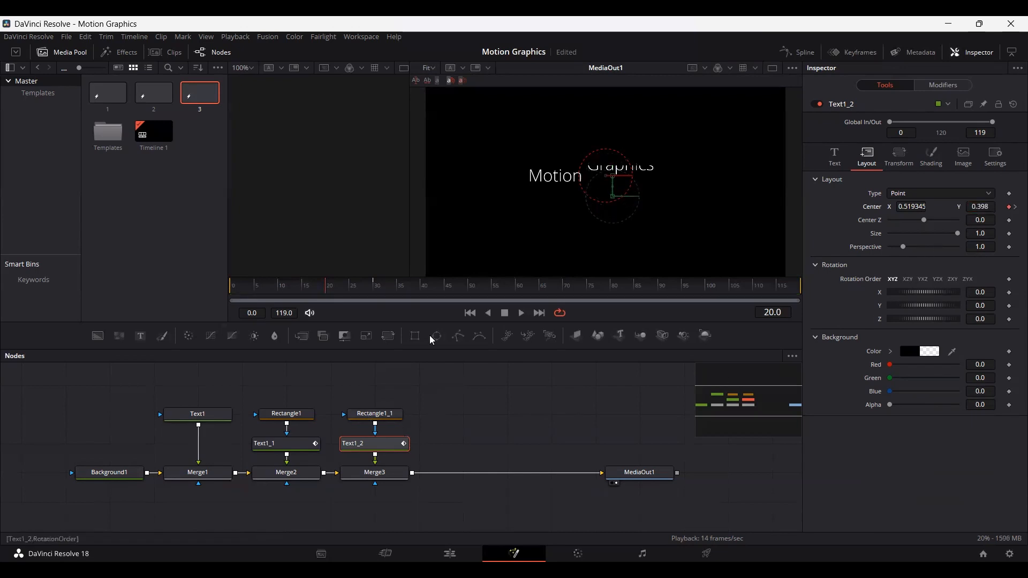
Step: Play the composition from frame 0 to check the swap from Graphics to Design
{"action": "left_click_drag", "start_coordinate": [307, 284], "coordinate": [215, 314]}
{"action": "left_click", "coordinate": [378, 398]}
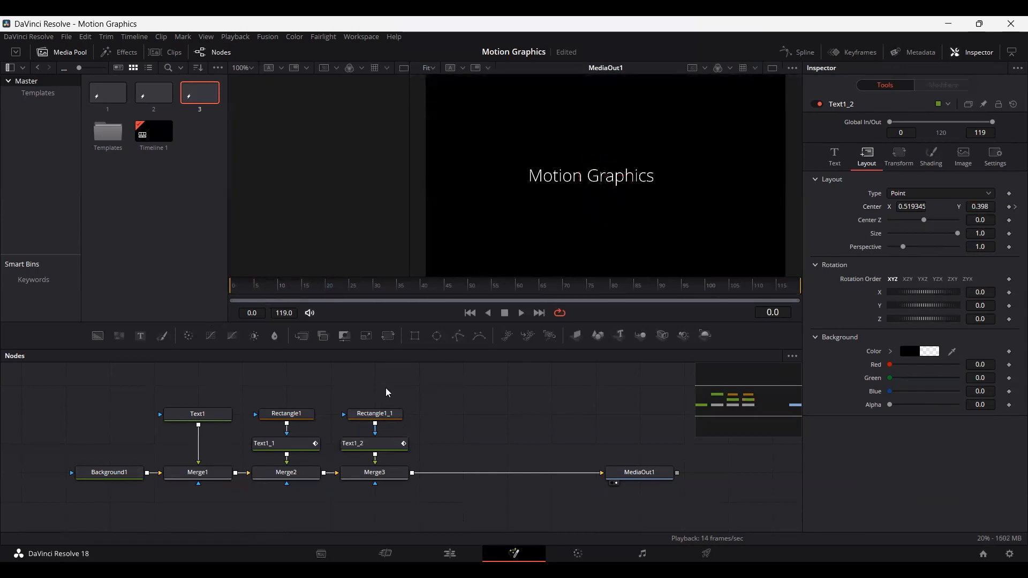
{"action": "key", "text": "space"}
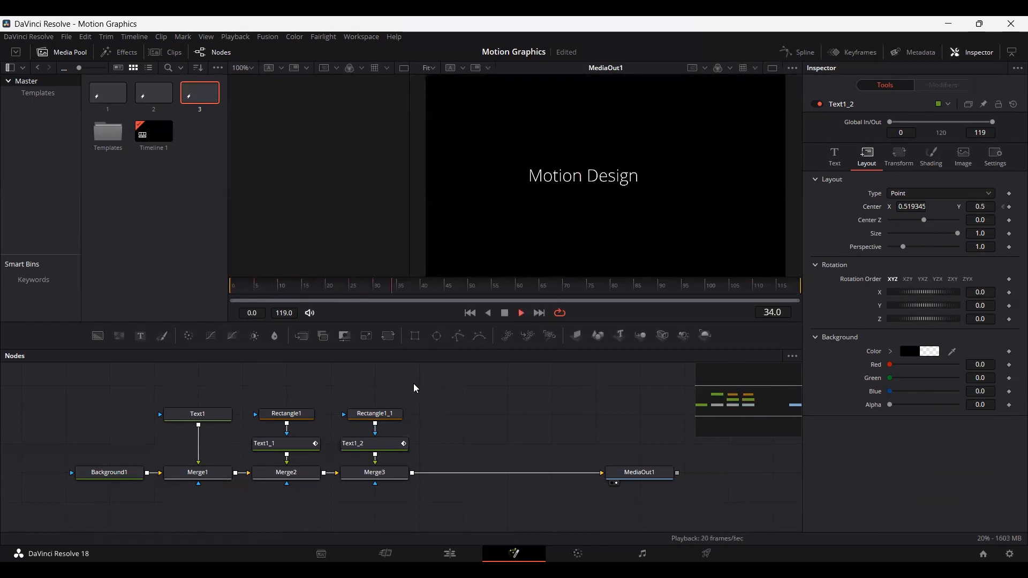
Step: Smooth all displacement keyframes of Text1_1 and Text1_2 in the Spline editor, close it, and return to frame 0
{"action": "left_click", "coordinate": [798, 52]}
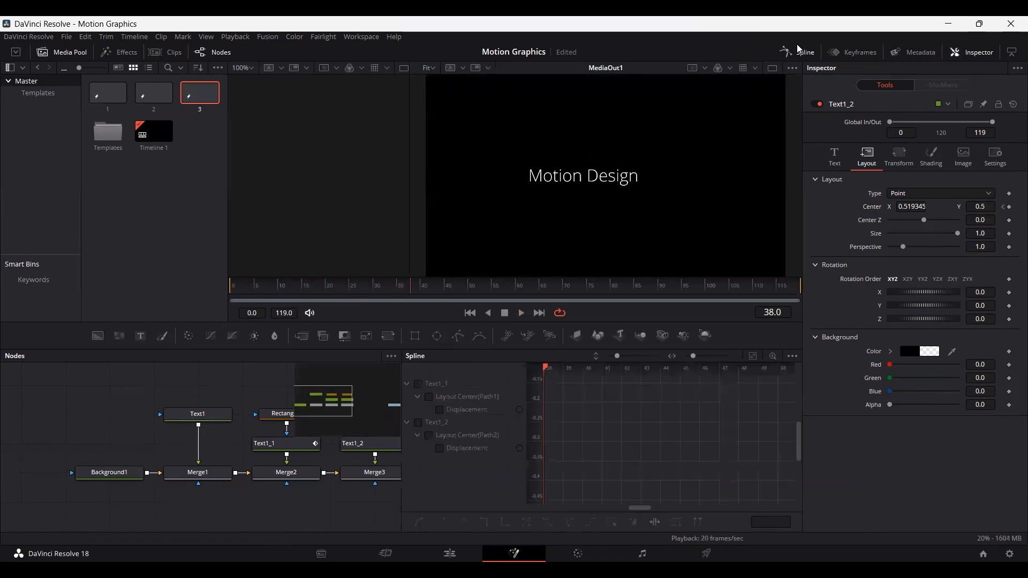
{"action": "left_click", "coordinate": [417, 384]}
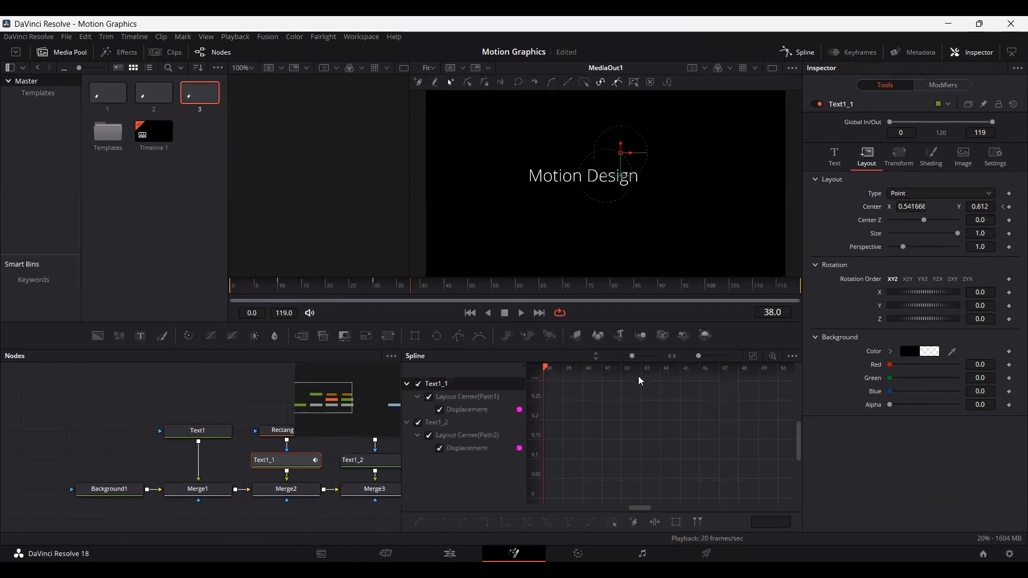
{"action": "left_click", "coordinate": [751, 356]}
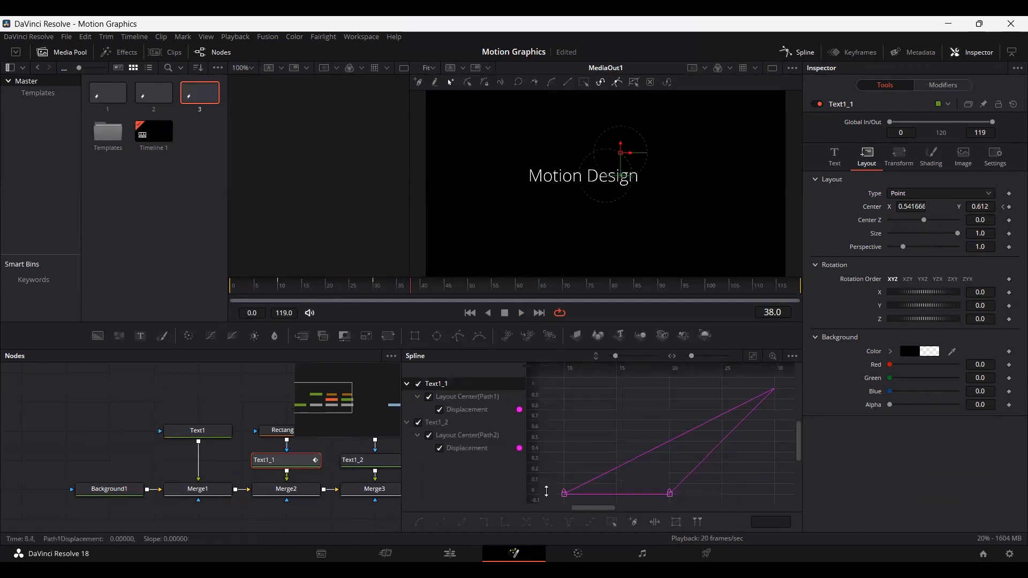
{"action": "left_click_drag", "start_coordinate": [546, 491], "coordinate": [546, 508]}
{"action": "left_click_drag", "start_coordinate": [735, 368], "coordinate": [595, 388]}
{"action": "left_click_drag", "start_coordinate": [586, 474], "coordinate": [780, 378]}
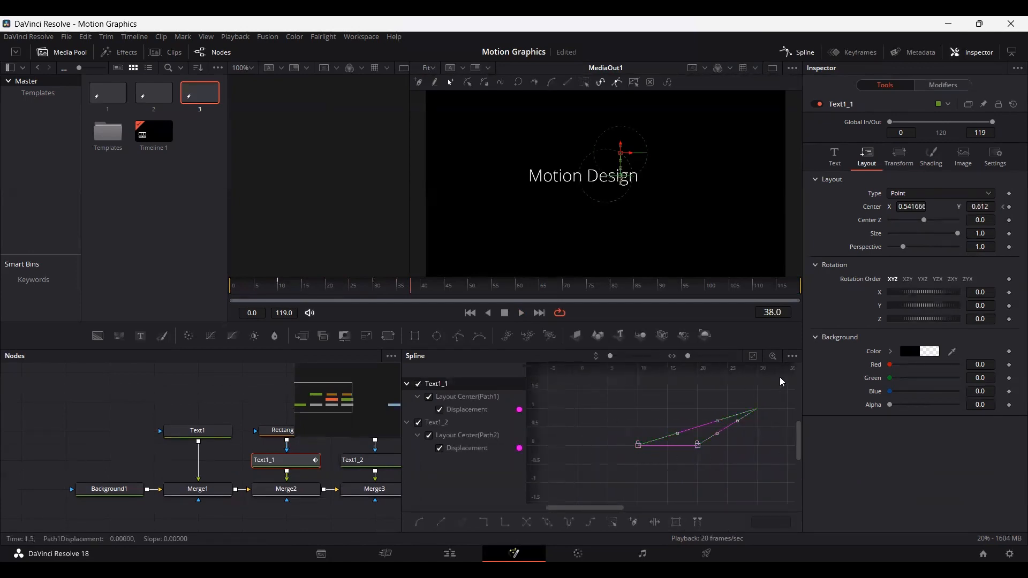
{"action": "key", "text": "shift+s"}
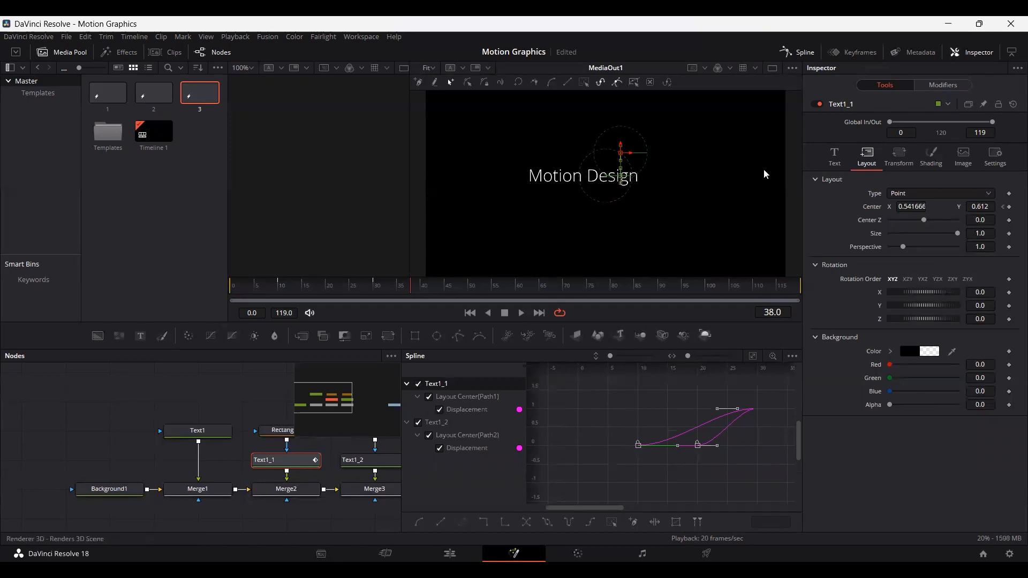
{"action": "left_click", "coordinate": [798, 52]}
{"action": "left_click_drag", "start_coordinate": [275, 289], "coordinate": [190, 317]}
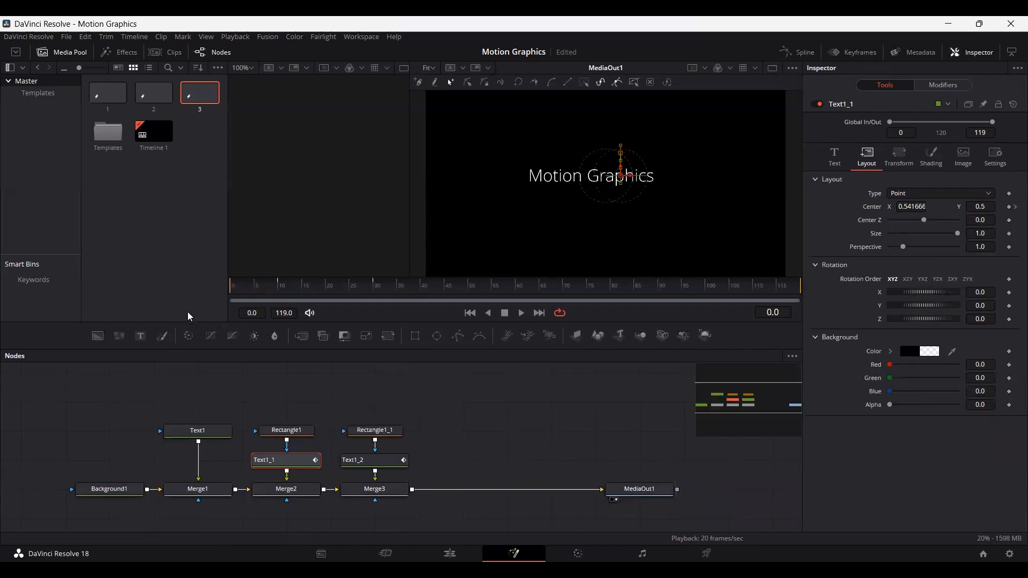
Step: Play the third composition from frame 0 to review the smoothed swap from Graphics to Design
{"action": "left_click", "coordinate": [483, 426]}
{"action": "key", "text": "space"}
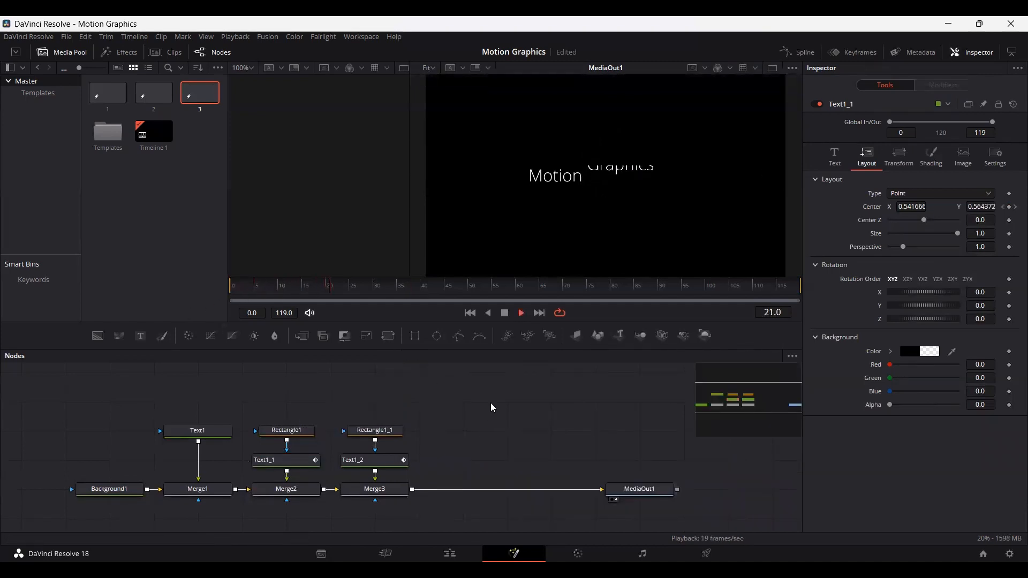
{"action": "key", "text": "space"}
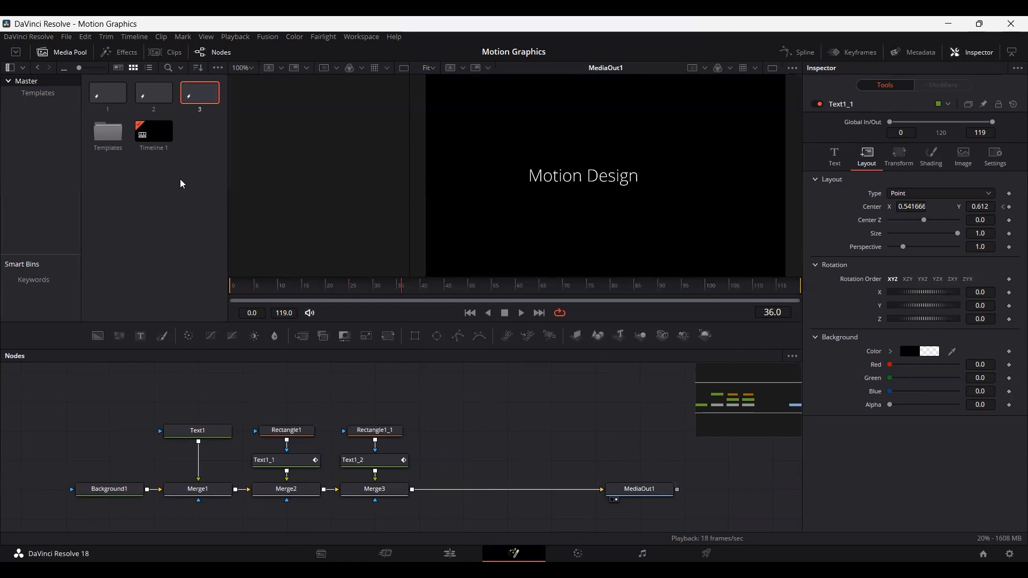
Step: Switch to the Edit page and play the G4 clip on Timeline 1 to examine the Neon Lights reference animation
{"action": "left_click", "coordinate": [450, 553]}
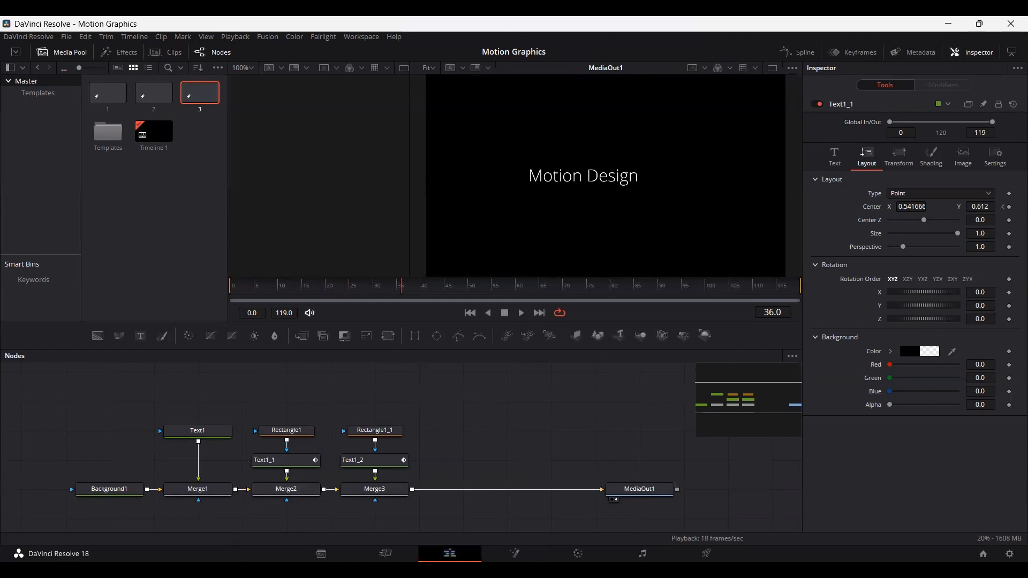
{"action": "left_click", "coordinate": [478, 357]}
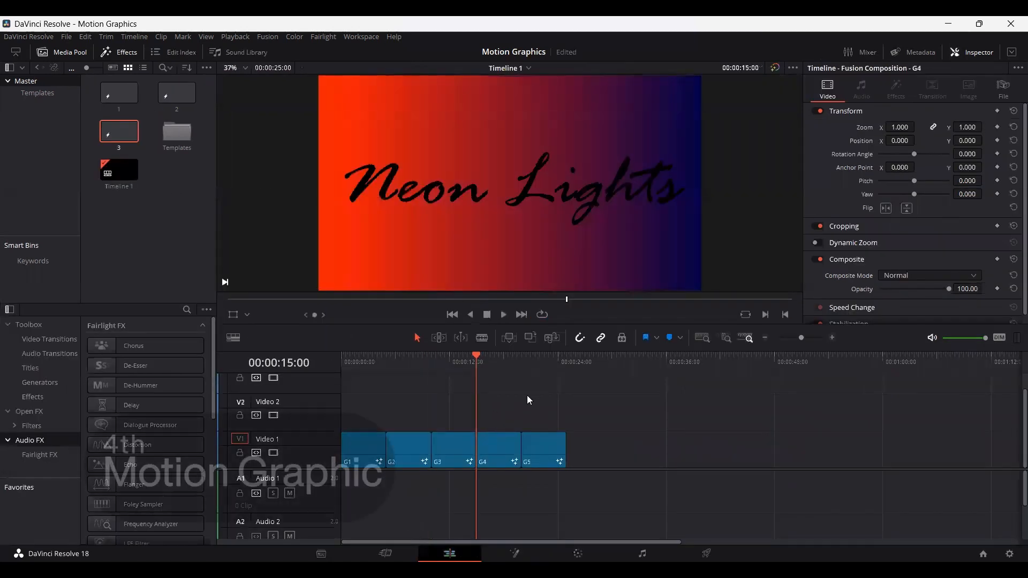
{"action": "key", "text": "space"}
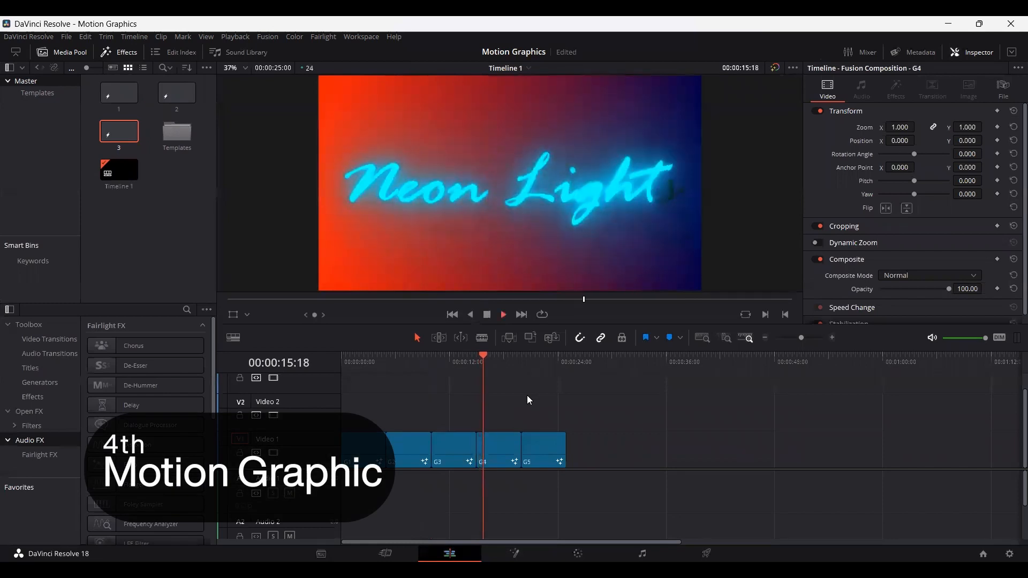
{"action": "left_click", "coordinate": [481, 360]}
{"action": "key", "text": "space"}
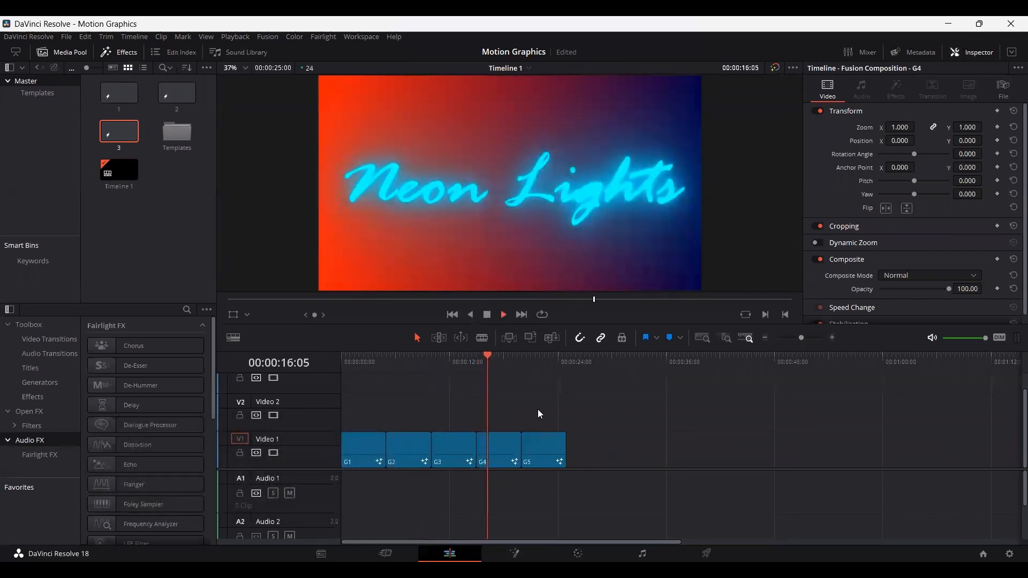
{"action": "key", "text": "space"}
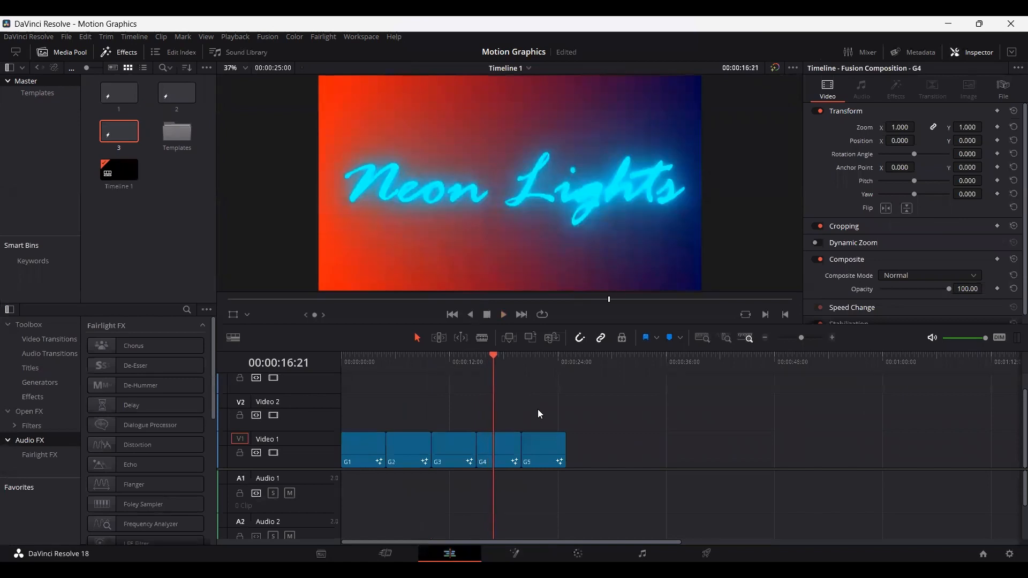
Step: Create a Fusion composition named 4, open it on the Fusion page, and connect a Background node to MediaOut1
{"action": "right_click", "coordinate": [174, 232]}
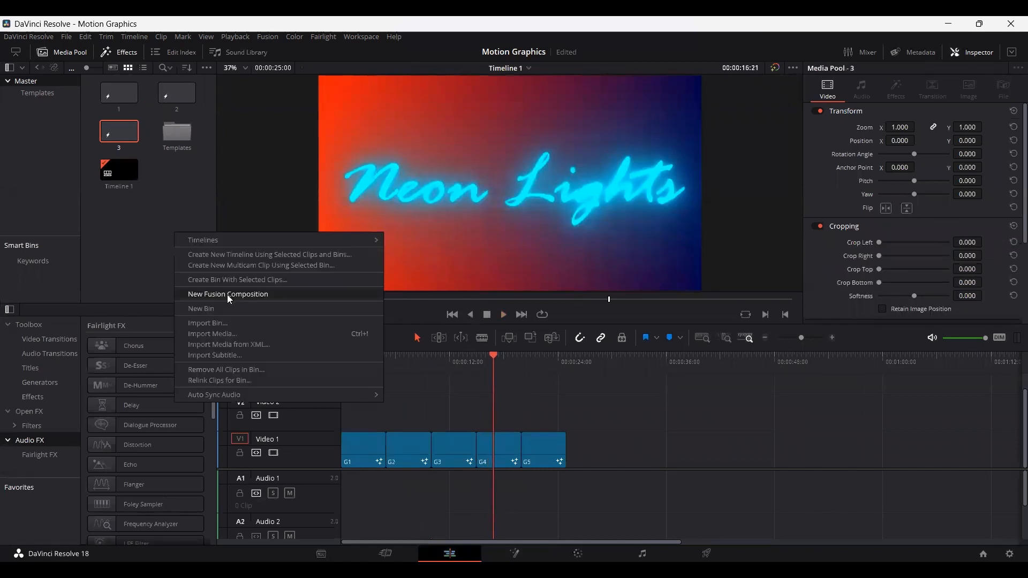
{"action": "left_click", "coordinate": [228, 295]}
{"action": "double_click", "coordinate": [177, 131]}
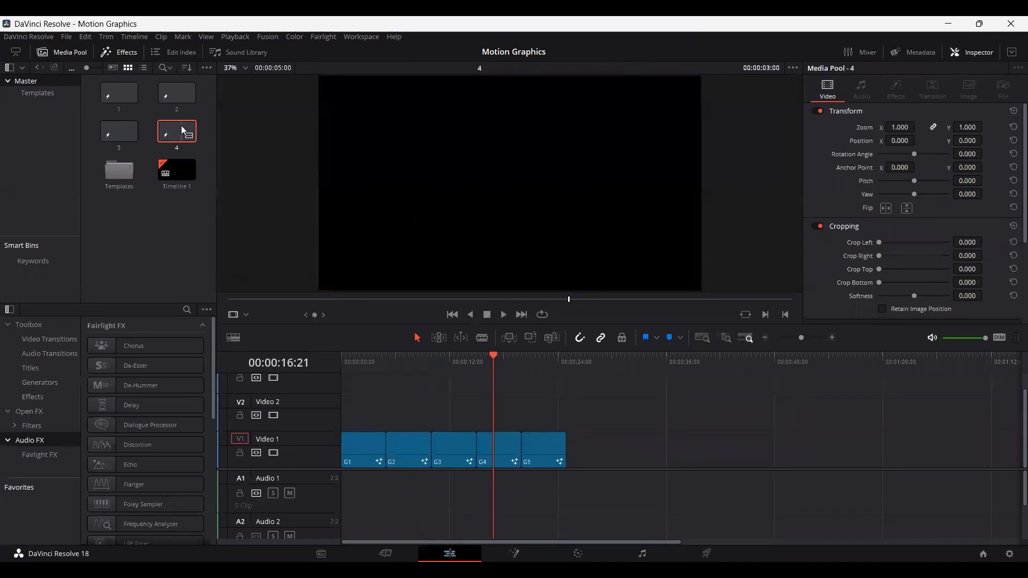
{"action": "left_click_drag", "start_coordinate": [383, 444], "coordinate": [617, 478]}
{"action": "left_click_drag", "start_coordinate": [97, 335], "coordinate": [587, 465]}
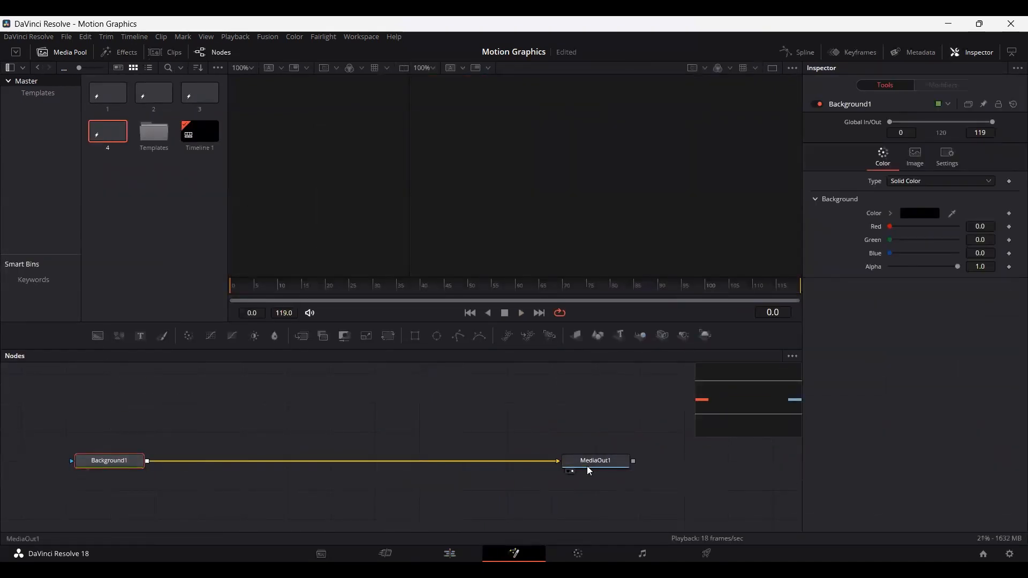
Step: Change Background1's type to Gradient and set the gradient's start color to #ff1d02
{"action": "left_click", "coordinate": [926, 181]}
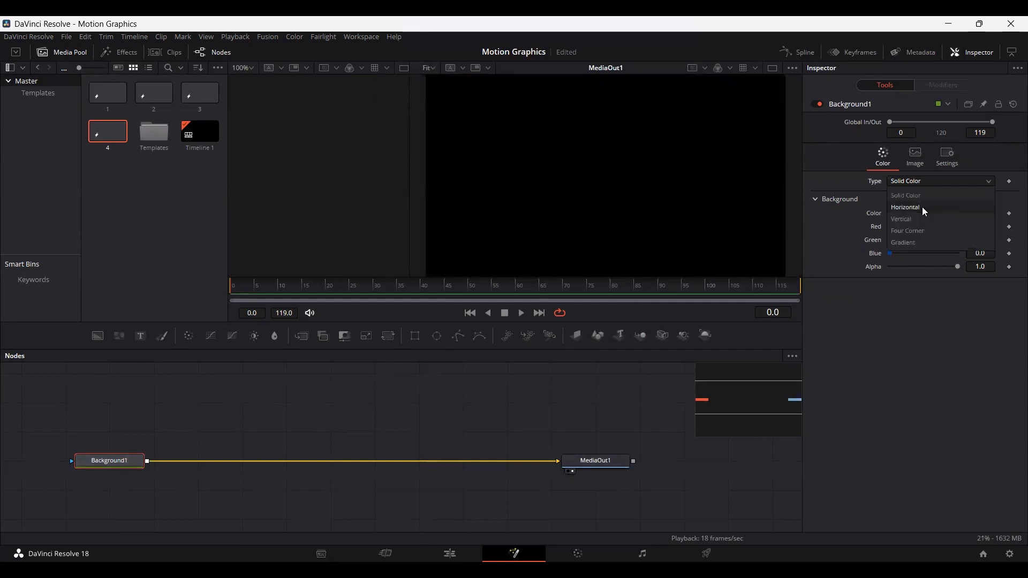
{"action": "left_click", "coordinate": [920, 243]}
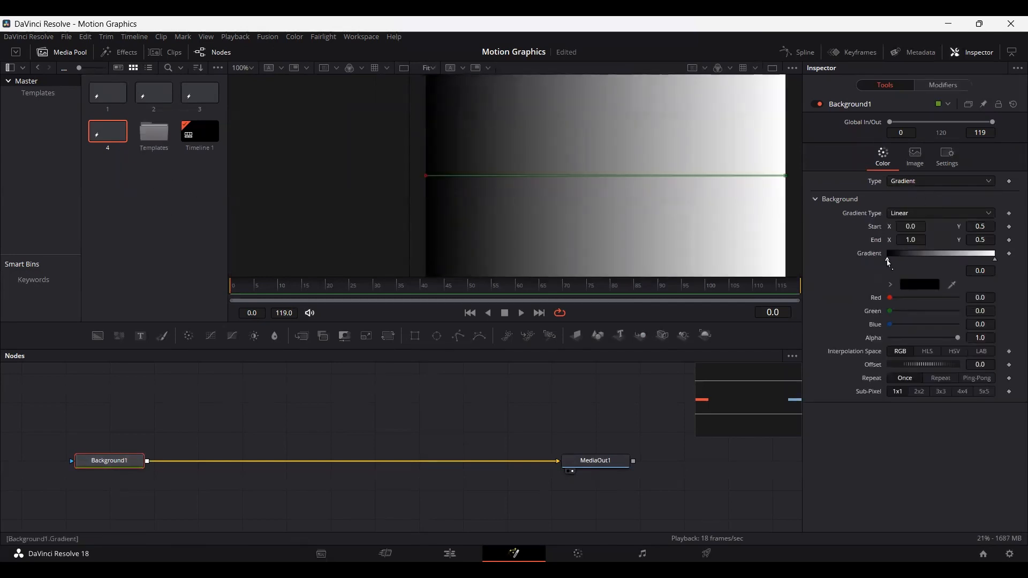
{"action": "left_click", "coordinate": [610, 372]}
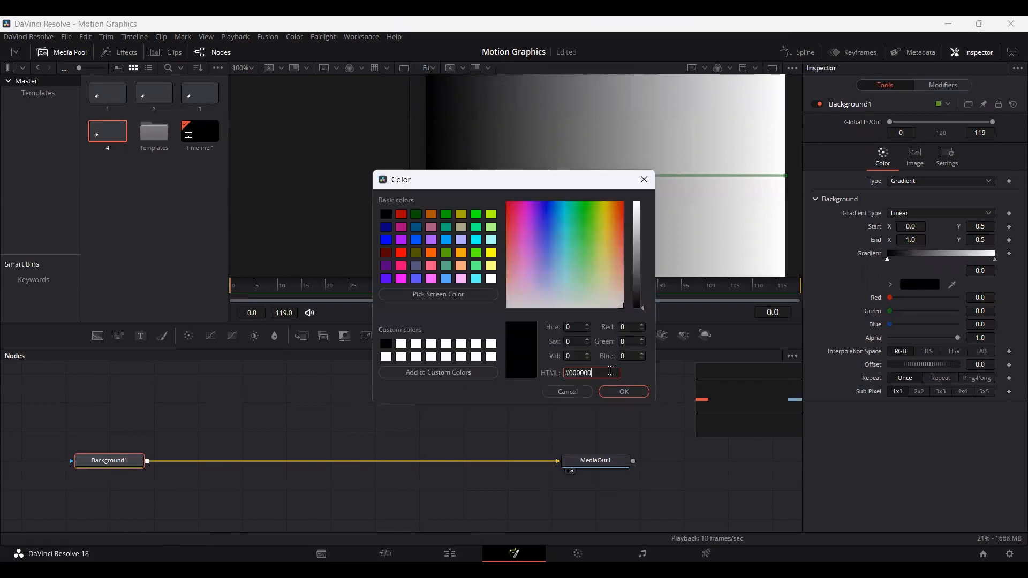
{"action": "key", "text": "ctrl+a"}
{"action": "type", "text": "#ff1d02"}
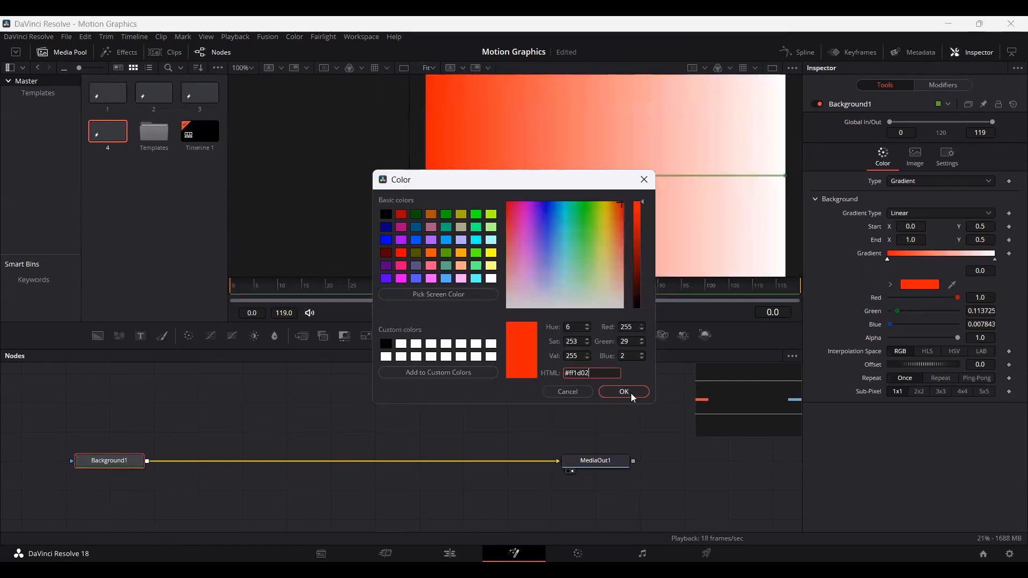
{"action": "left_click", "coordinate": [624, 392]}
Step: Set the end color of Background1's gradient to #000046
{"action": "left_click", "coordinate": [995, 259]}
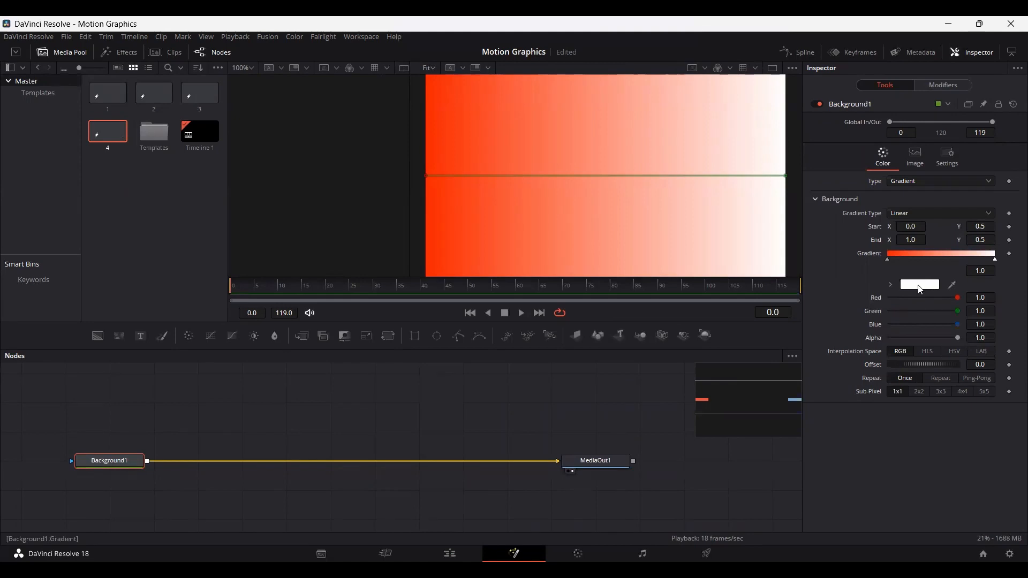
{"action": "left_click", "coordinate": [605, 371]}
{"action": "key", "text": "ctrl+a"}
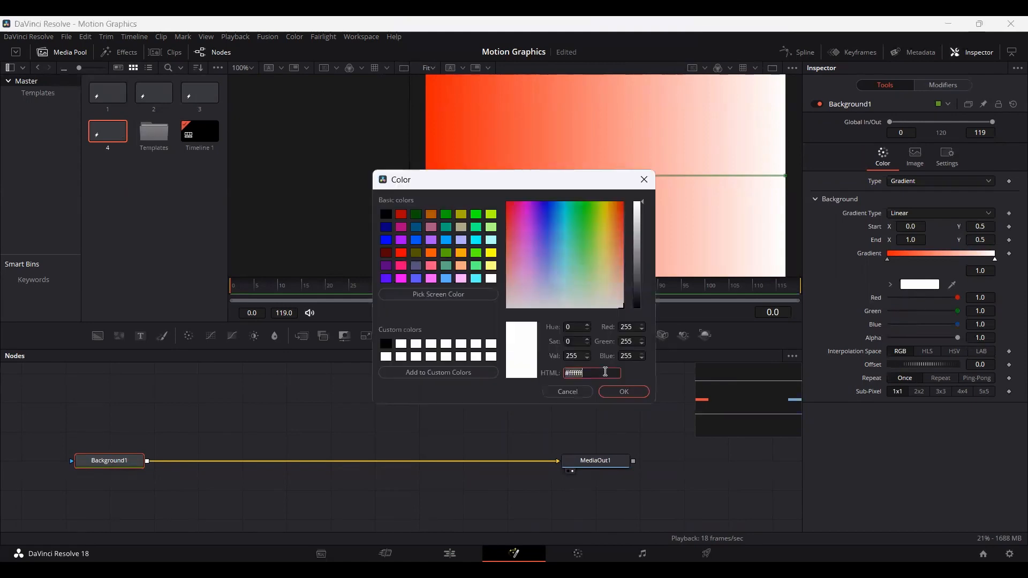
{"action": "type", "text": "#000046"}
{"action": "key", "text": "Return"}
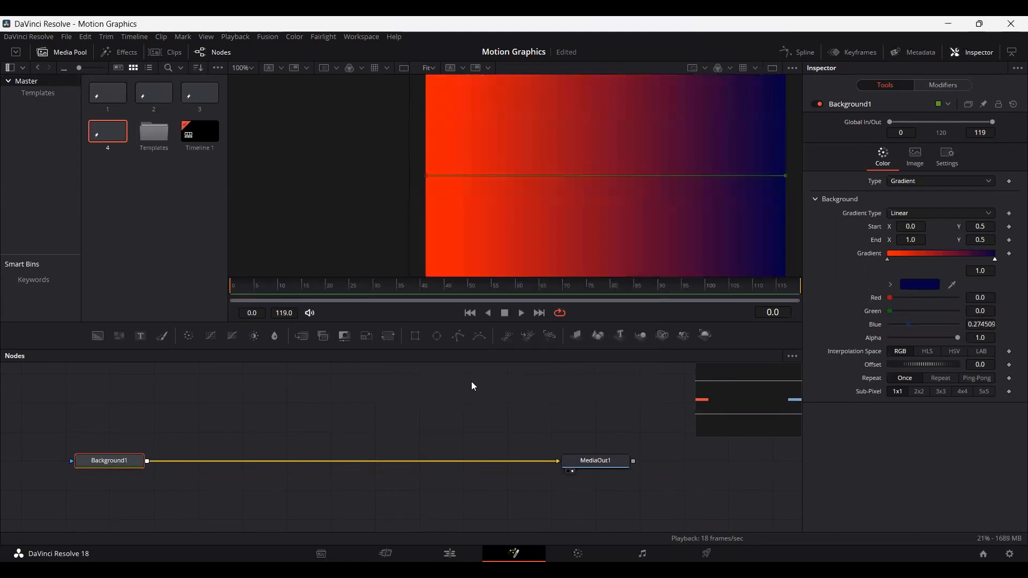
{"action": "left_click", "coordinate": [470, 389]}
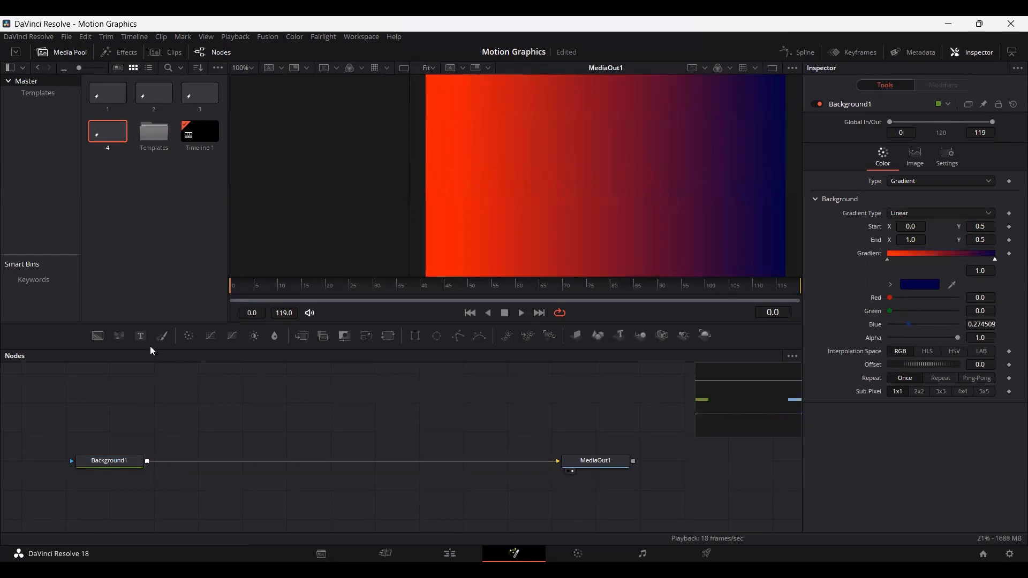
Step: Add a Text node merged over Background1 and enter the text Neon Lights
{"action": "left_click_drag", "start_coordinate": [178, 389], "coordinate": [147, 462]}
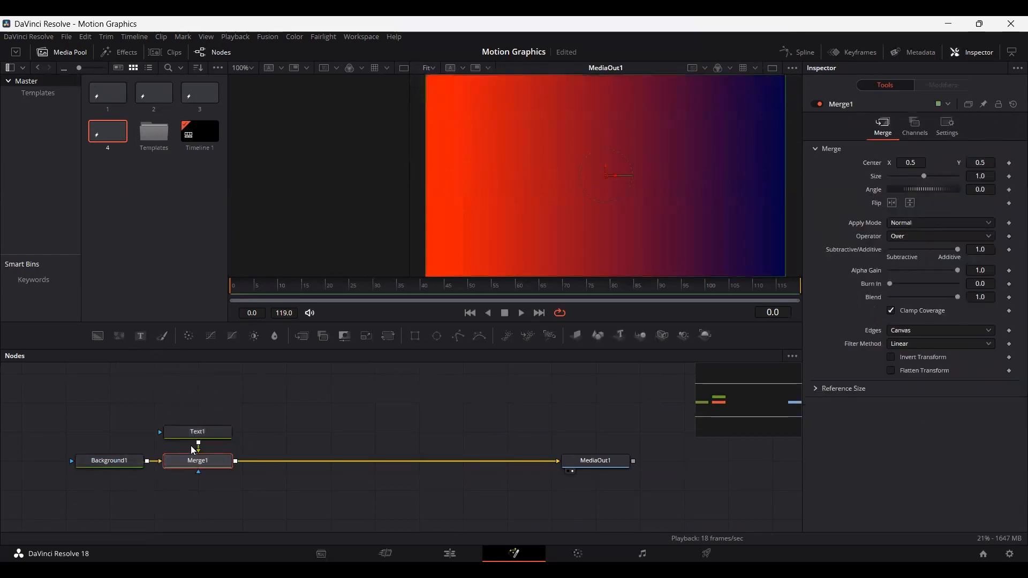
{"action": "left_click", "coordinate": [196, 431]}
{"action": "left_click", "coordinate": [928, 222]}
{"action": "type", "text": "Neon Lights"}
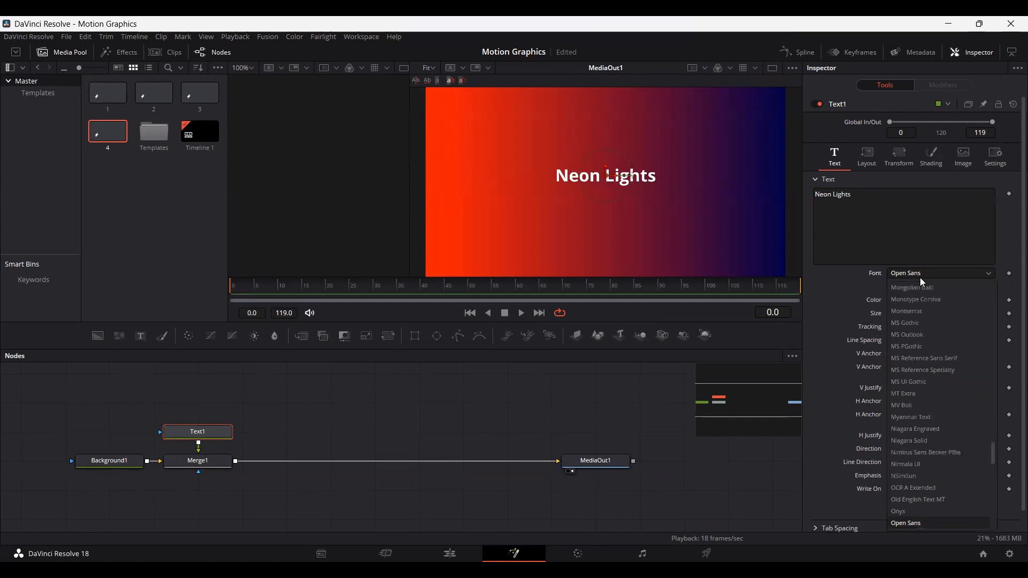
Step: Set Text1's font to Rage Italic, its size to about 0.28 and its color to black
{"action": "key", "text": "r"}
{"action": "key", "text": "Return"}
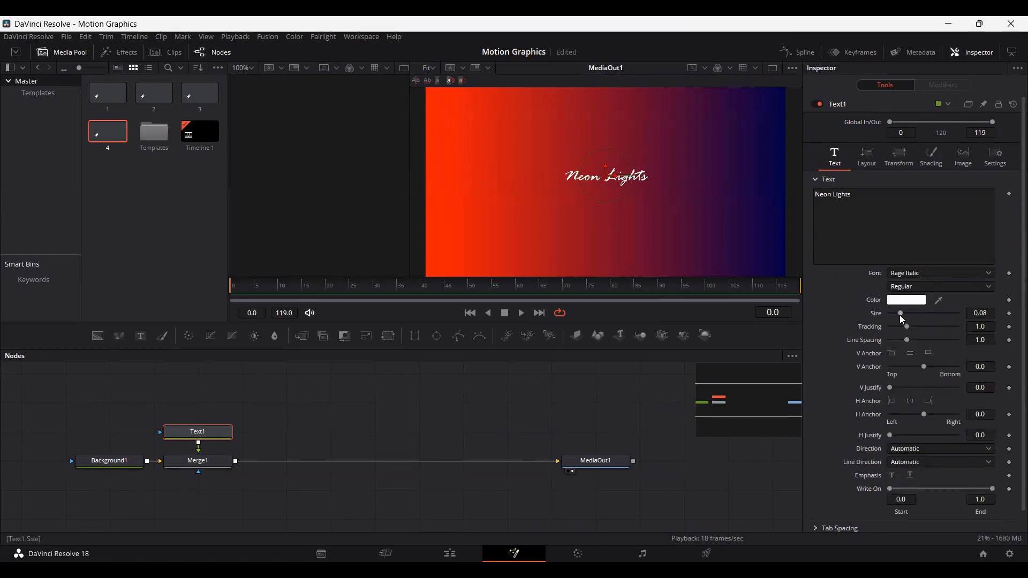
{"action": "left_click_drag", "start_coordinate": [901, 314], "coordinate": [930, 313]}
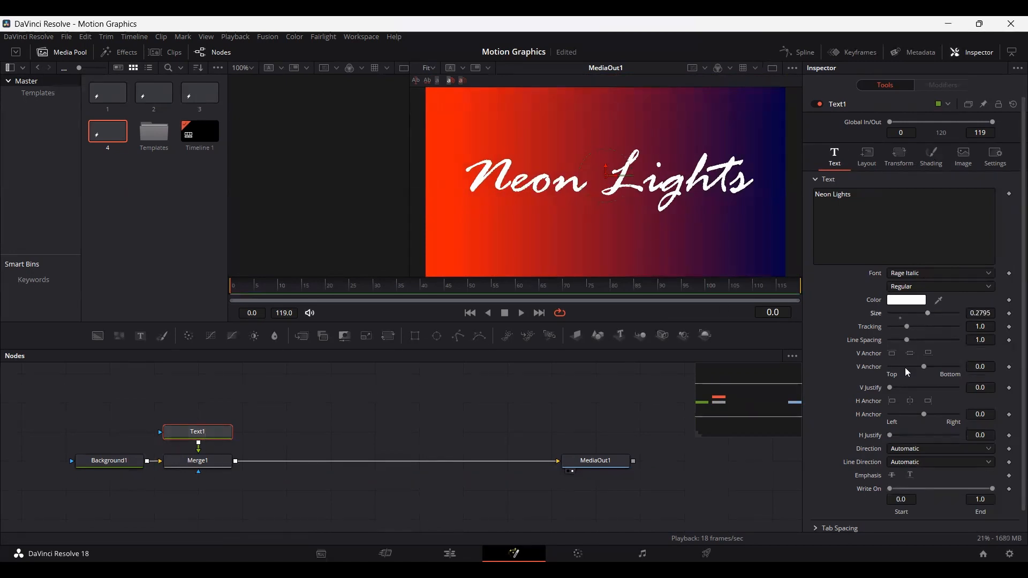
{"action": "left_click", "coordinate": [908, 303]}
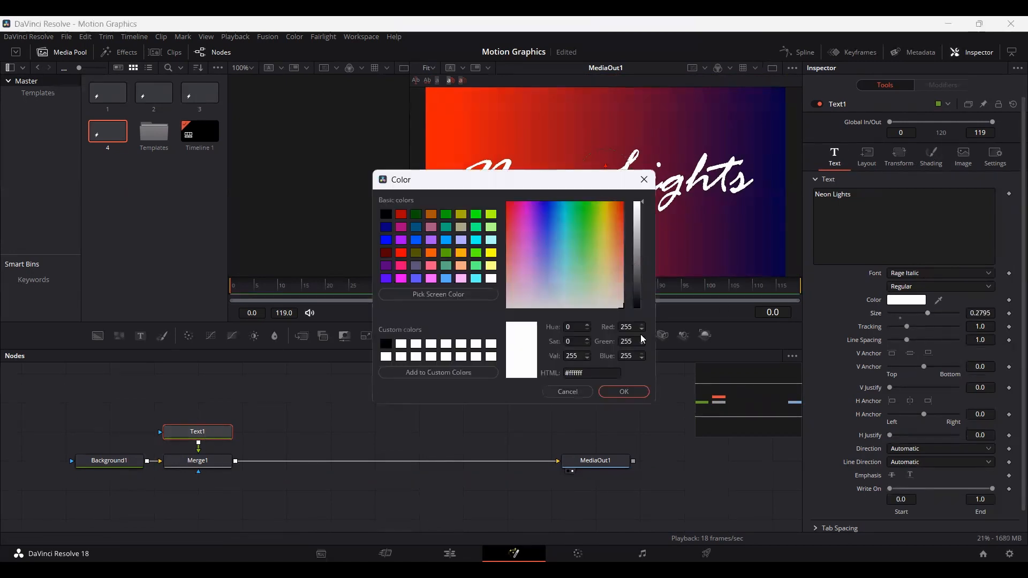
{"action": "left_click", "coordinate": [638, 306]}
{"action": "left_click", "coordinate": [624, 391]}
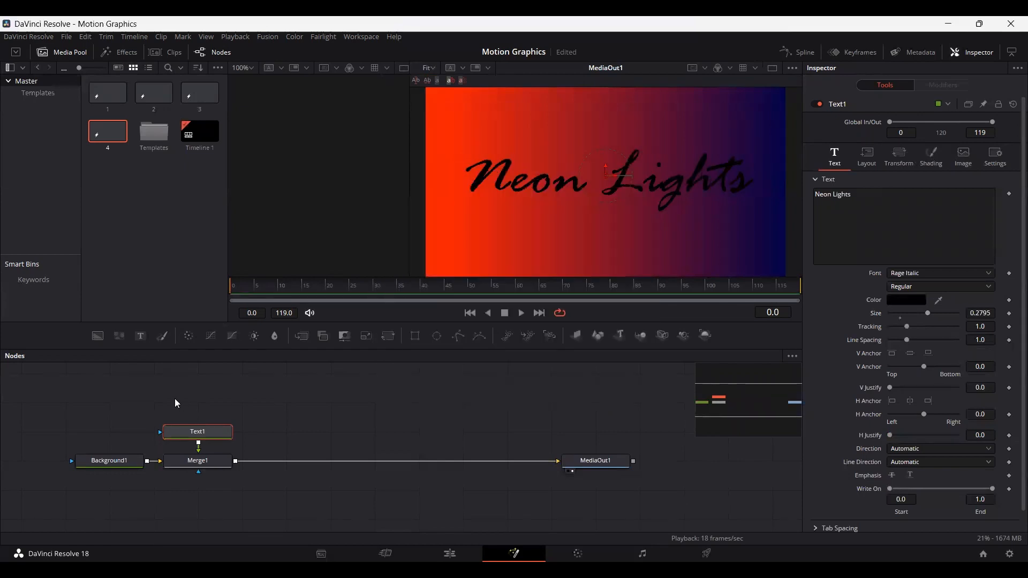
Step: Paste a copy of Text1, merge it over Merge1's output, and leave room between the copy and its merge
{"action": "key", "text": "ctrl+v"}
{"action": "left_click_drag", "start_coordinate": [168, 405], "coordinate": [235, 460]}
{"action": "left_click_drag", "start_coordinate": [70, 506], "coordinate": [606, 523]}
{"action": "left_click", "coordinate": [278, 405]}
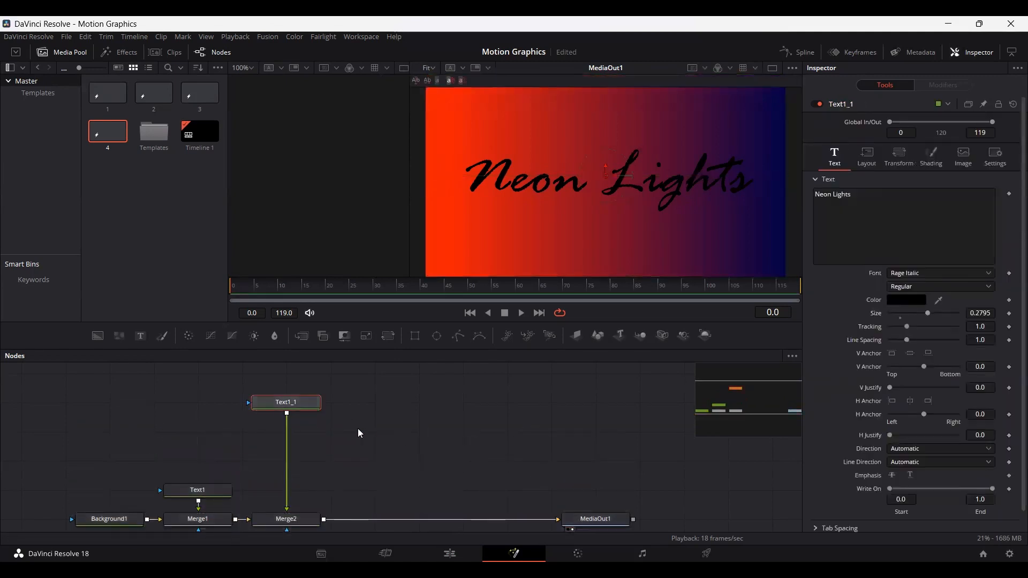
Step: Change the color of Text1_1 to the bright blue #00d0ff
{"action": "left_click", "coordinate": [907, 301]}
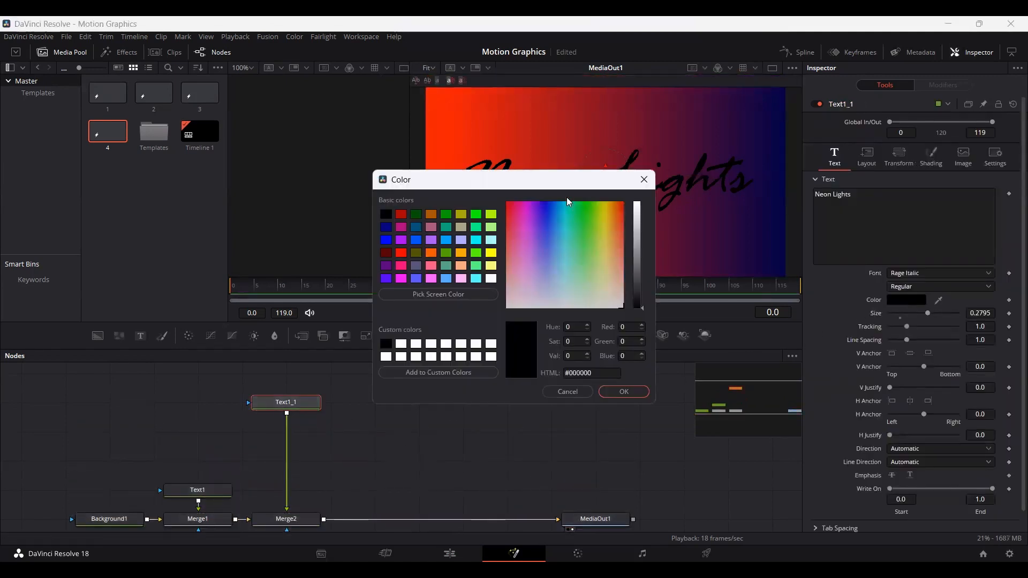
{"action": "left_click_drag", "start_coordinate": [536, 183], "coordinate": [434, 263]}
{"action": "left_click", "coordinate": [463, 283]}
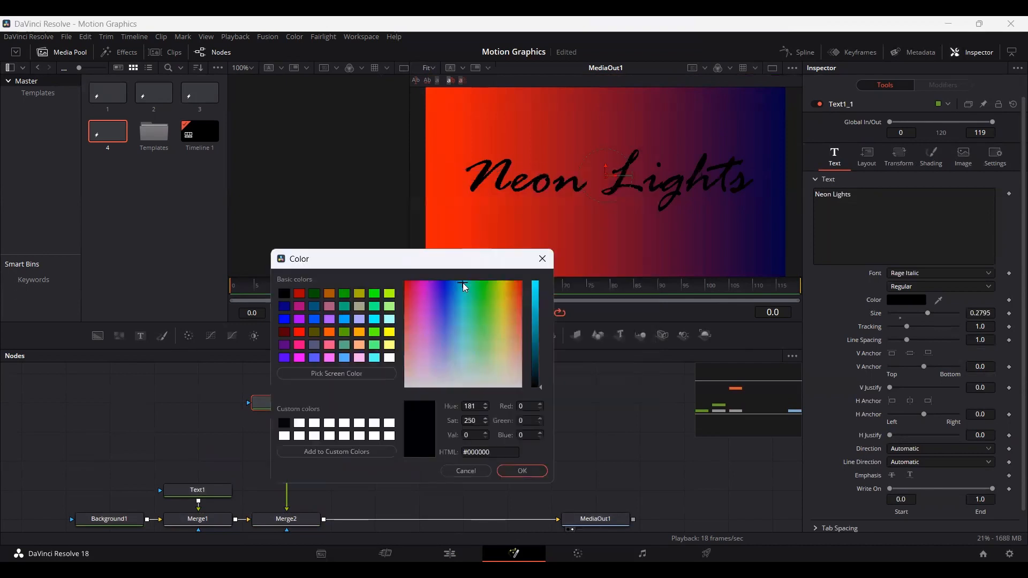
{"action": "left_click_drag", "start_coordinate": [533, 307], "coordinate": [535, 275]}
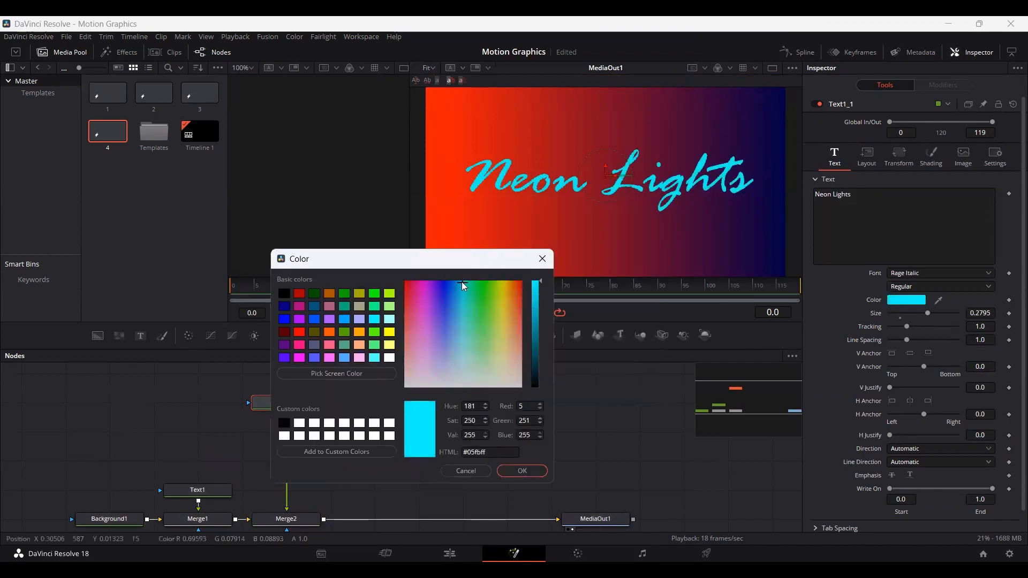
{"action": "mouse_move", "coordinate": [459, 284]}
{"action": "left_mouse_down"}
{"action": "mouse_move", "coordinate": [445, 280]}
{"action": "mouse_move", "coordinate": [468, 279]}
{"action": "mouse_move", "coordinate": [459, 280]}
{"action": "left_mouse_up"}
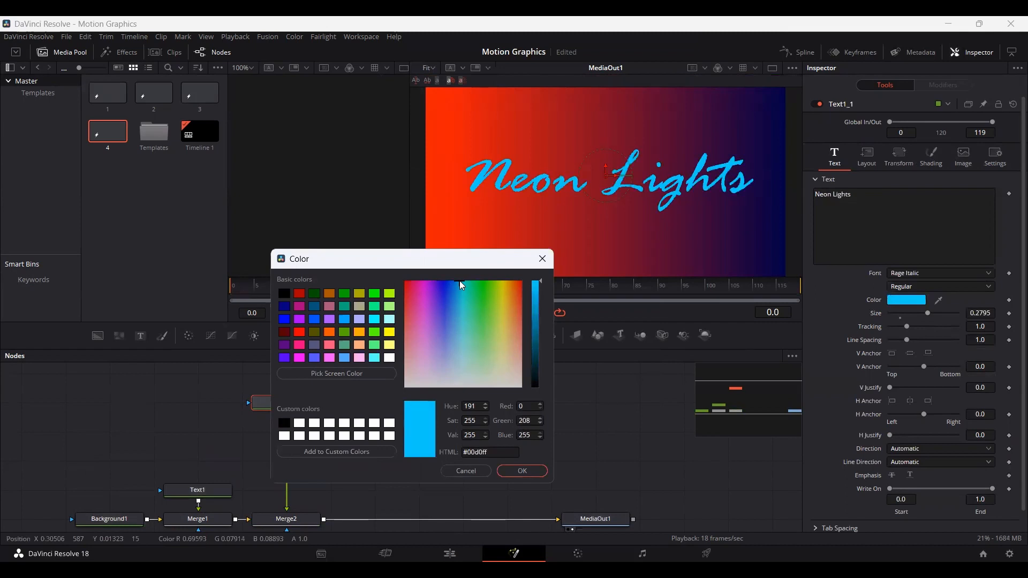
{"action": "left_click", "coordinate": [521, 471]}
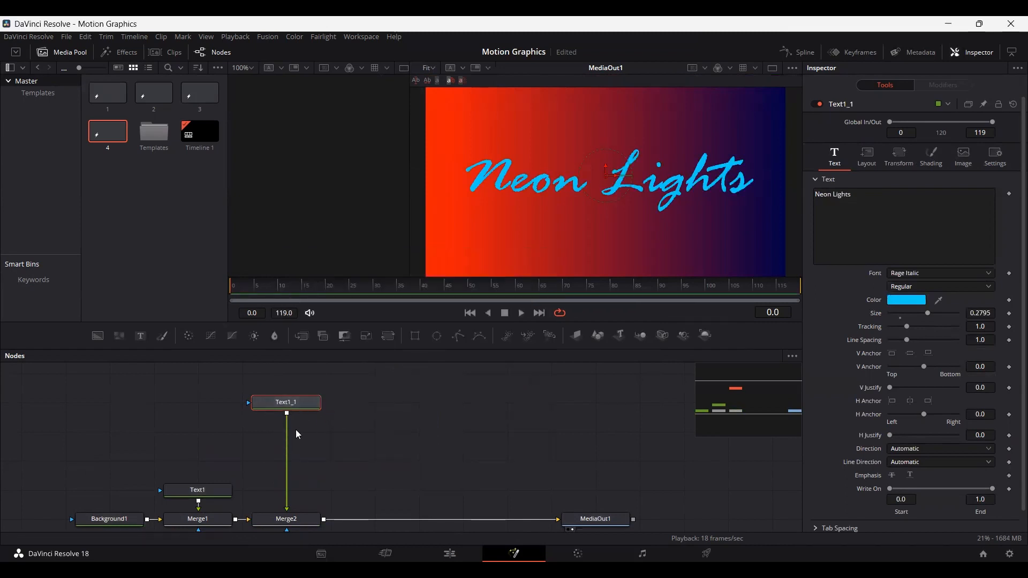
Step: Insert a Glow node between Text1_1 and Merge2
{"action": "key", "text": "shift+space"}
{"action": "type", "text": "glow"}
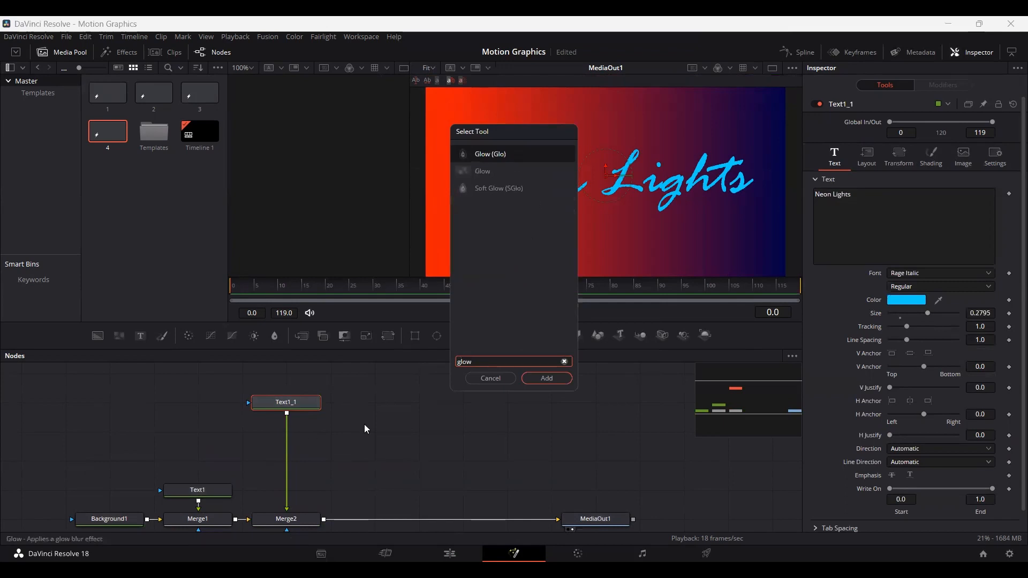
{"action": "left_click", "coordinate": [545, 375]}
{"action": "left_click", "coordinate": [297, 437]}
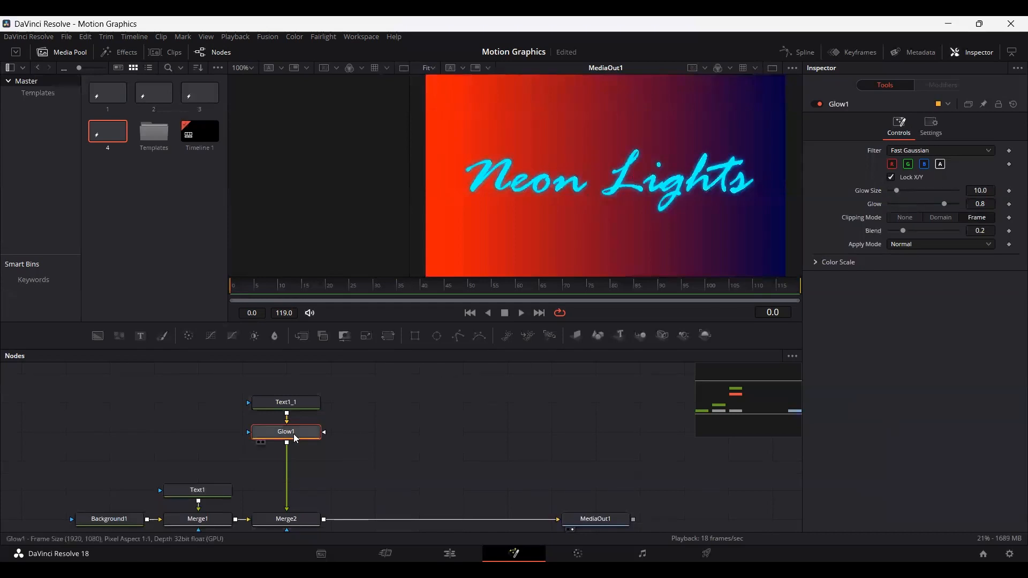
Step: Insert a second Glow node after Glow1 and set its glow size to 50
{"action": "key", "text": "shift+space"}
{"action": "type", "text": "glow"}
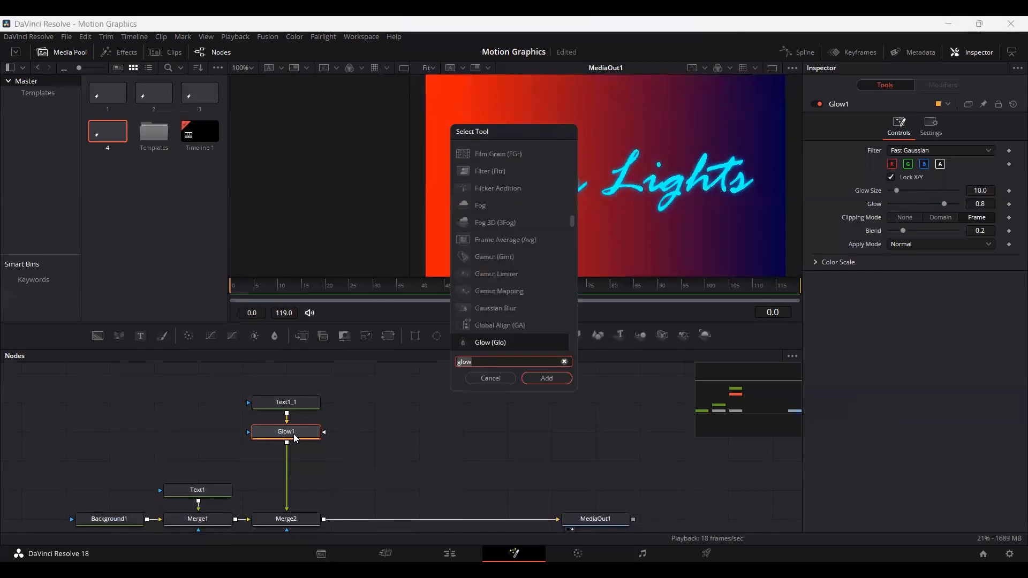
{"action": "key", "text": "Return"}
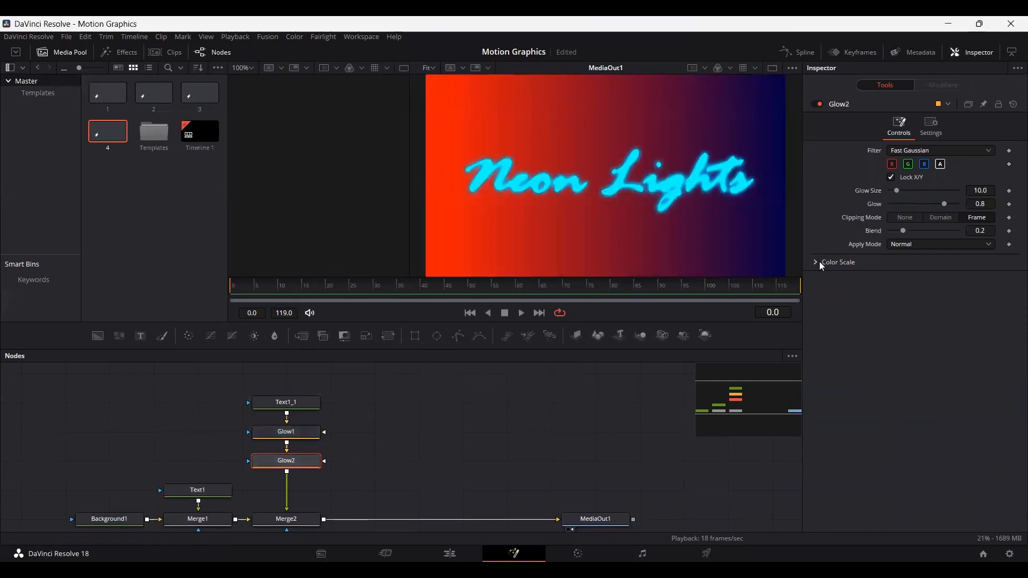
{"action": "left_click", "coordinate": [988, 190]}
{"action": "type", "text": "50"}
{"action": "key", "text": "Tab"}
Step: Insert a third Glow node between Glow2 and Merge2 and set its glow size to 200
{"action": "key", "text": "shift+space"}
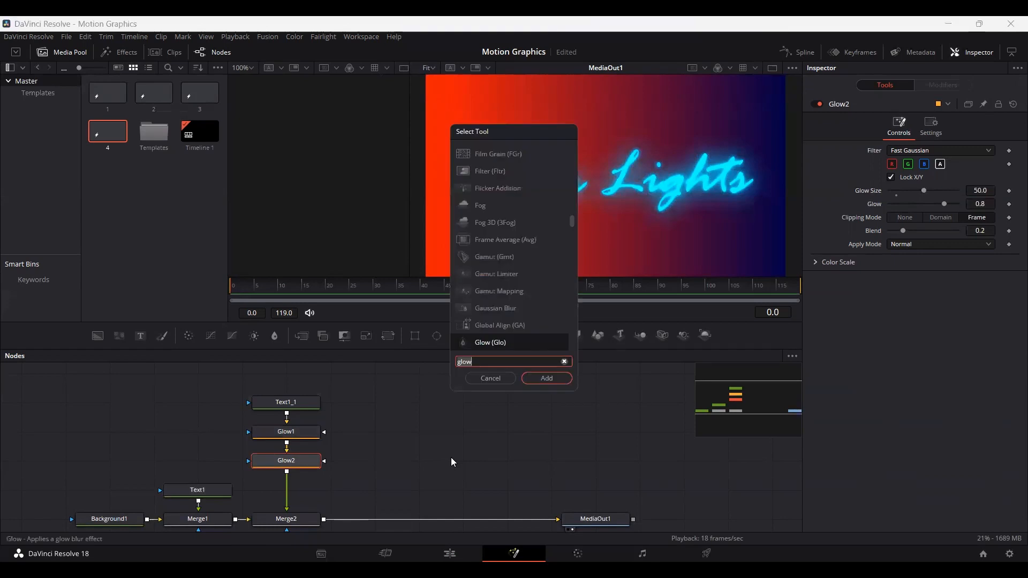
{"action": "key", "text": "Return"}
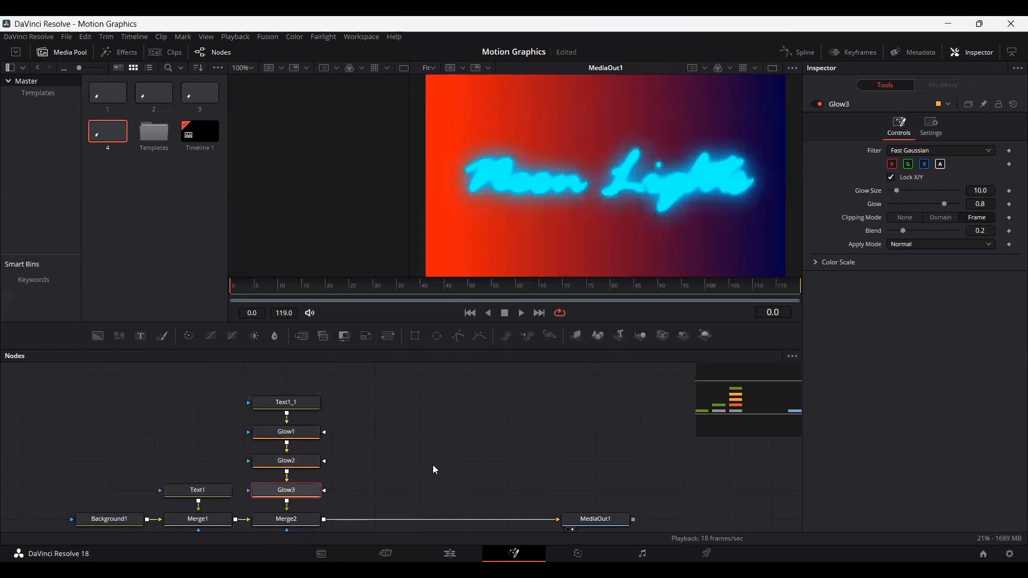
{"action": "left_click", "coordinate": [985, 190]}
{"action": "type", "text": "200"}
{"action": "key", "text": "Tab"}
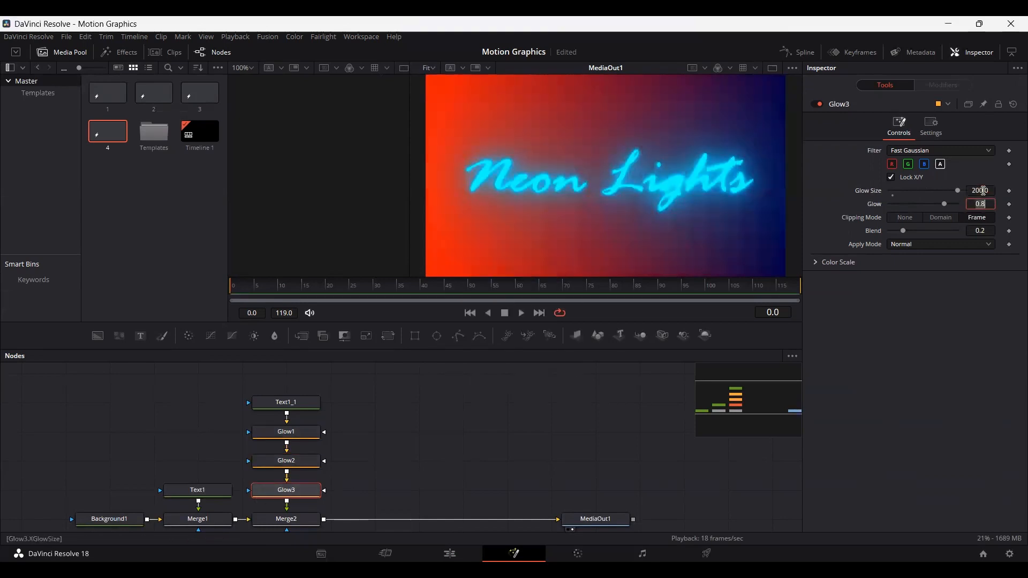
{"action": "left_click", "coordinate": [425, 416]}
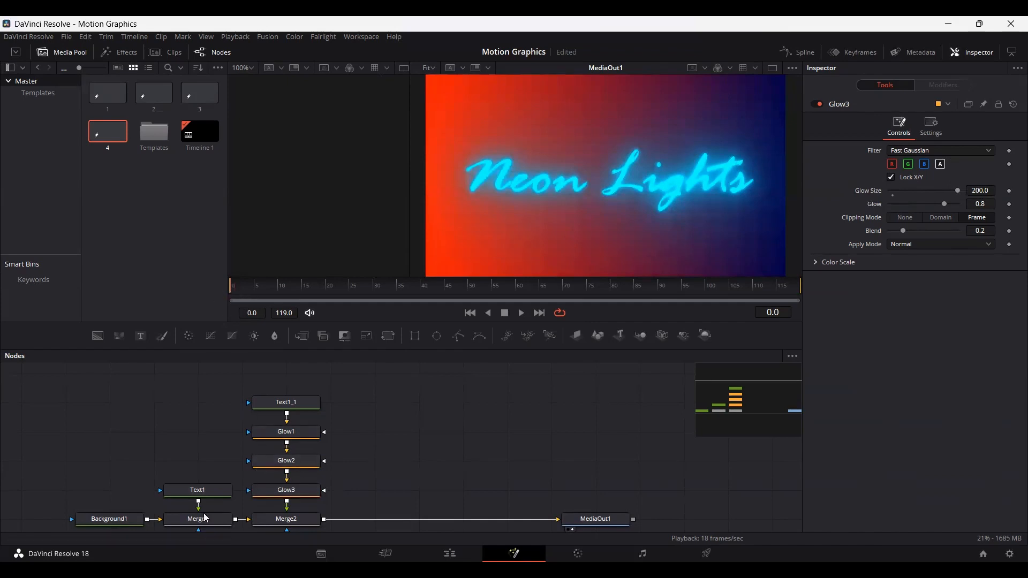
Step: Animate Text1_1's Write On end from 0.0 at frame 0 to 1.0 at frame 20, and play it back
{"action": "left_click", "coordinate": [296, 408]}
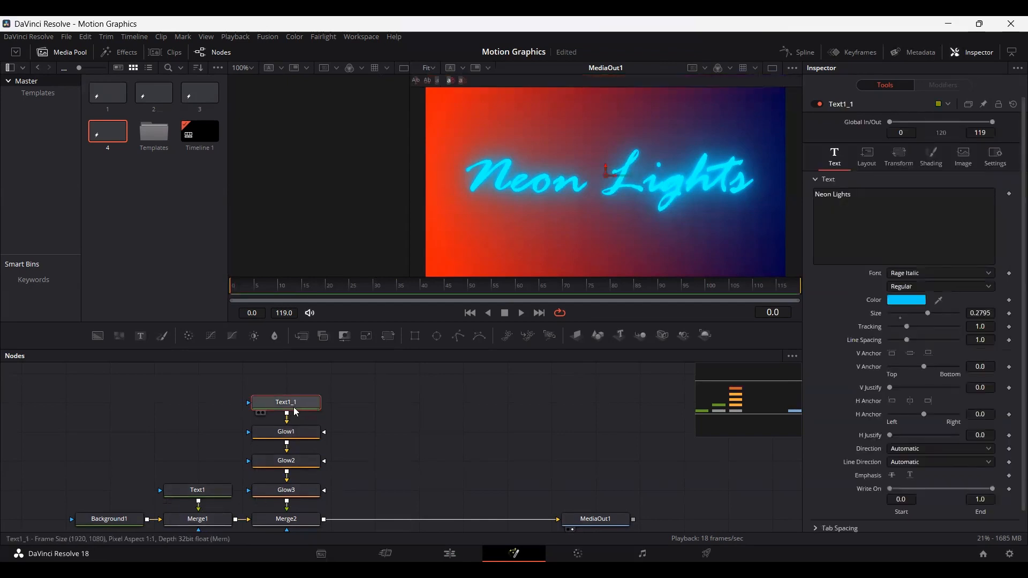
{"action": "left_click_drag", "start_coordinate": [991, 490], "coordinate": [864, 495]}
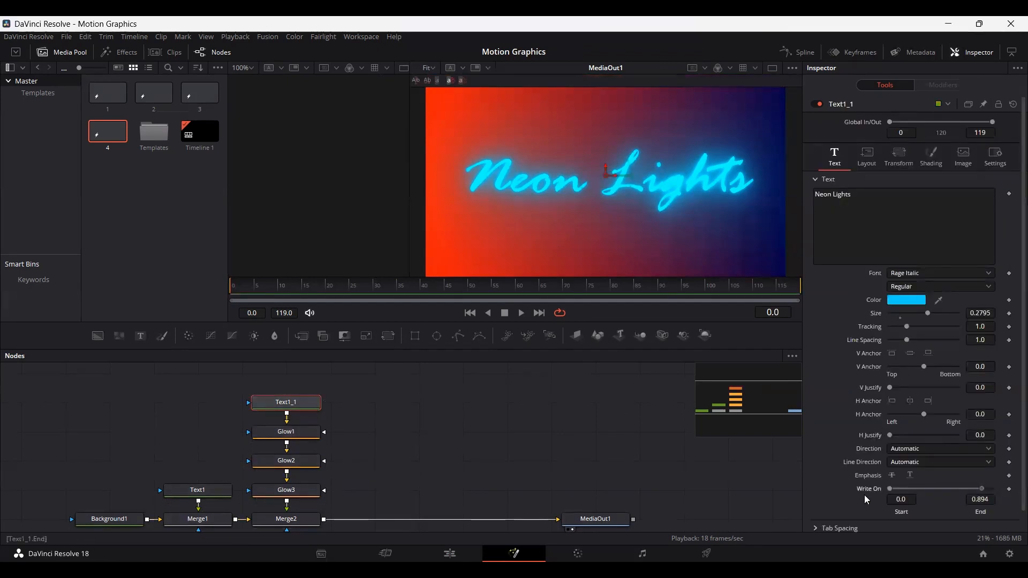
{"action": "left_click", "coordinate": [1009, 489]}
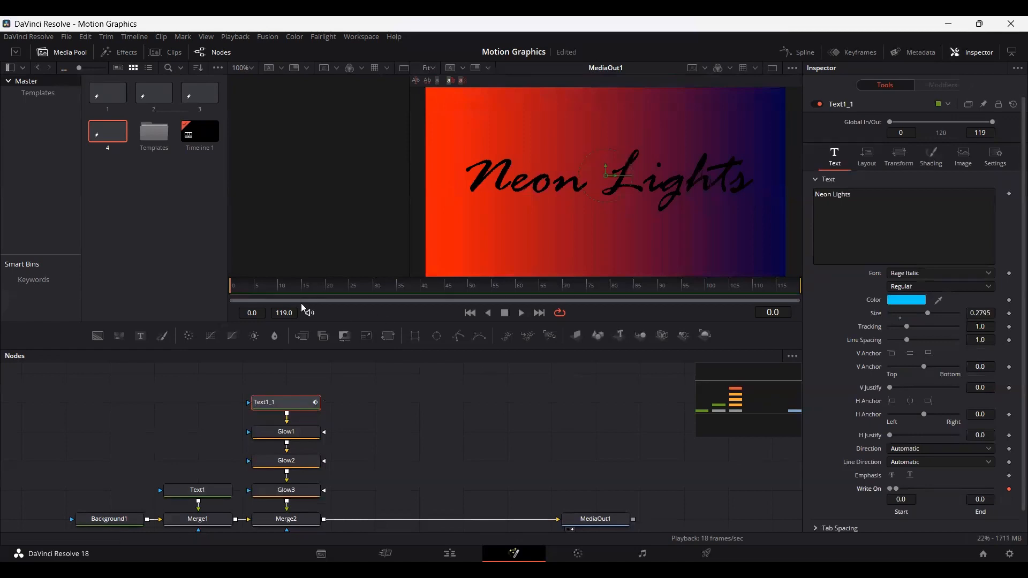
{"action": "left_click_drag", "start_coordinate": [305, 297], "coordinate": [328, 294]}
{"action": "left_click_drag", "start_coordinate": [896, 489], "coordinate": [996, 489]}
{"action": "left_click_drag", "start_coordinate": [268, 295], "coordinate": [230, 296]}
{"action": "key", "text": "space"}
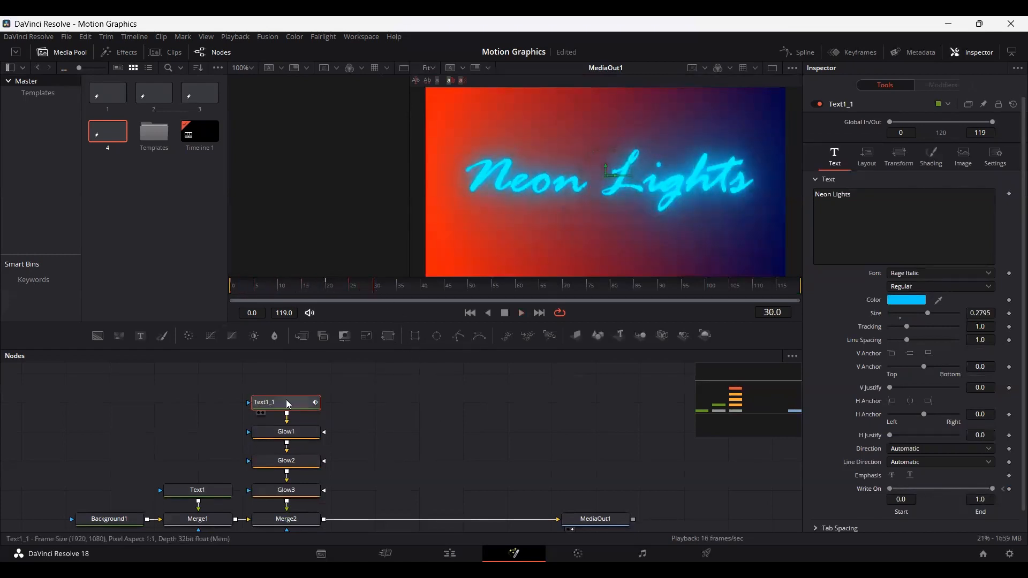
Step: Keyframe Text1_1's shading opacity to flicker between 1.0 and 0.0 over frames 30 to 34, and play the animation from the start
{"action": "left_click", "coordinate": [929, 160]}
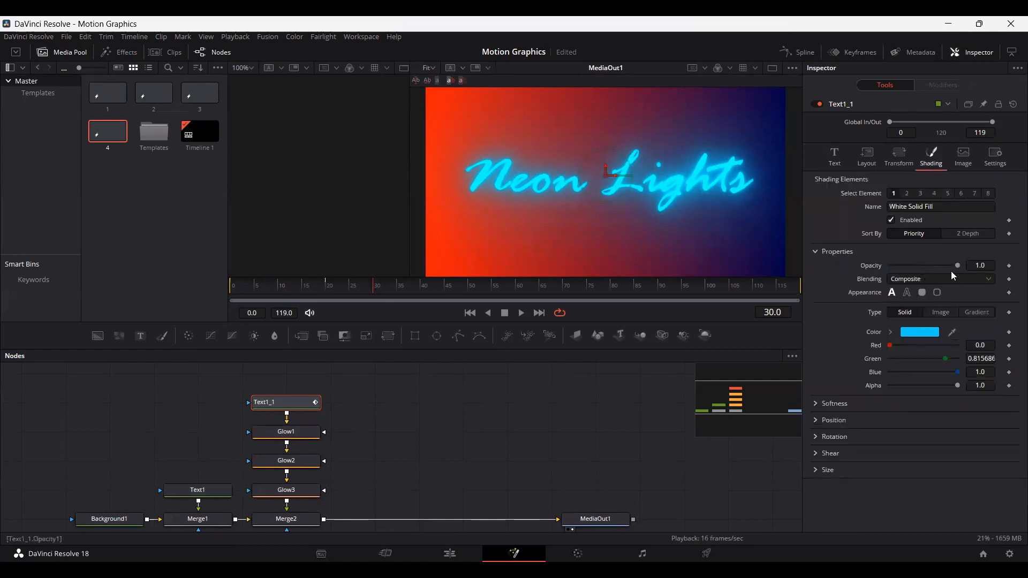
{"action": "left_click", "coordinate": [1009, 266]}
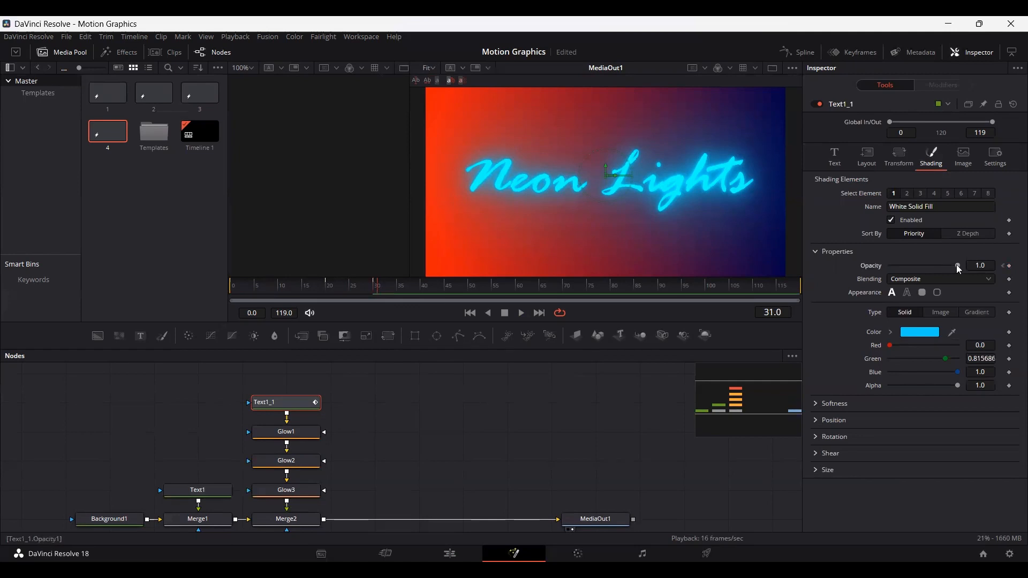
{"action": "left_click_drag", "start_coordinate": [957, 265], "coordinate": [886, 266]}
{"action": "key", "text": "Right"}
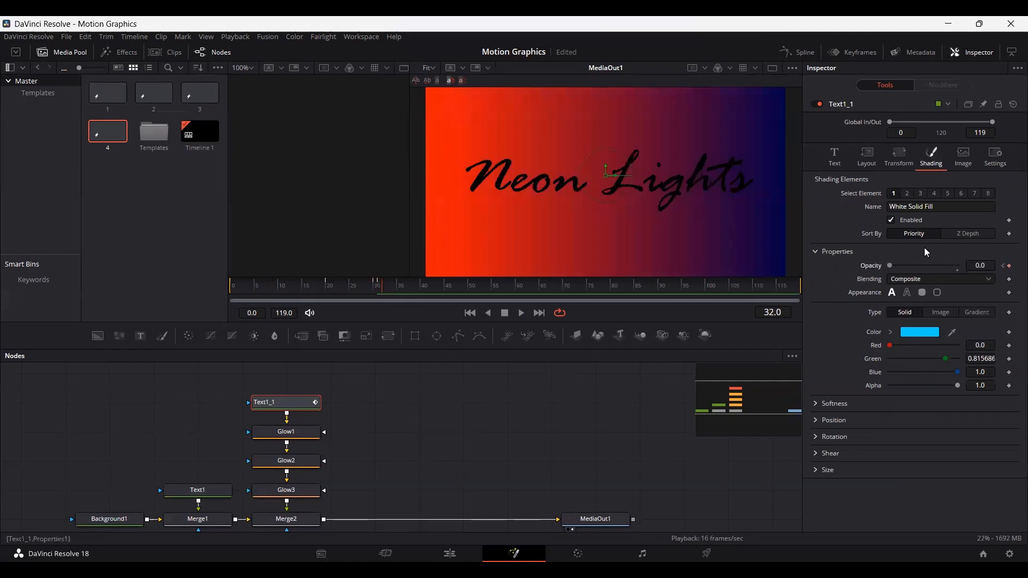
{"action": "left_click_drag", "start_coordinate": [890, 266], "coordinate": [960, 265]}
{"action": "key", "text": "Right"}
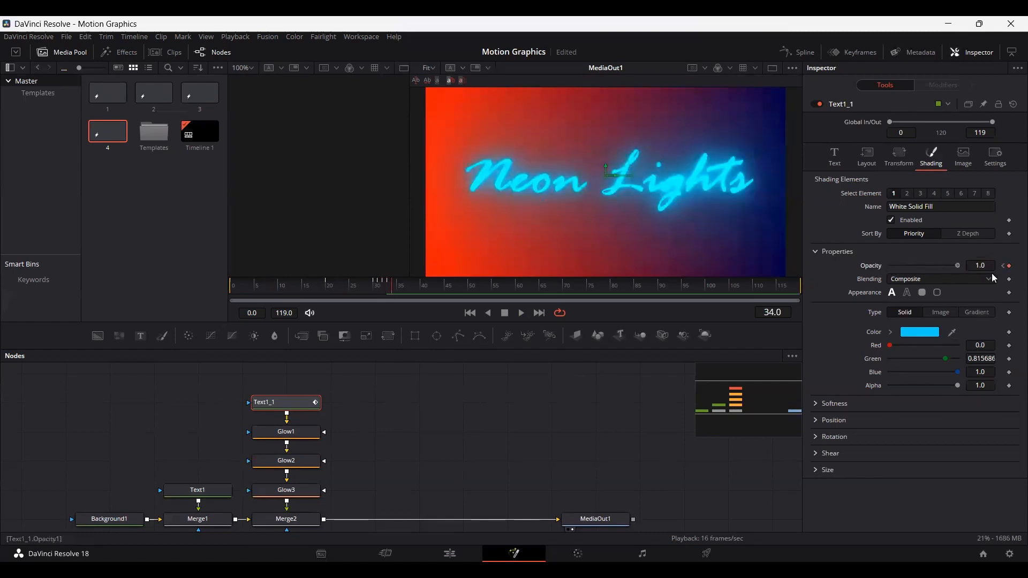
{"action": "key", "text": "Home"}
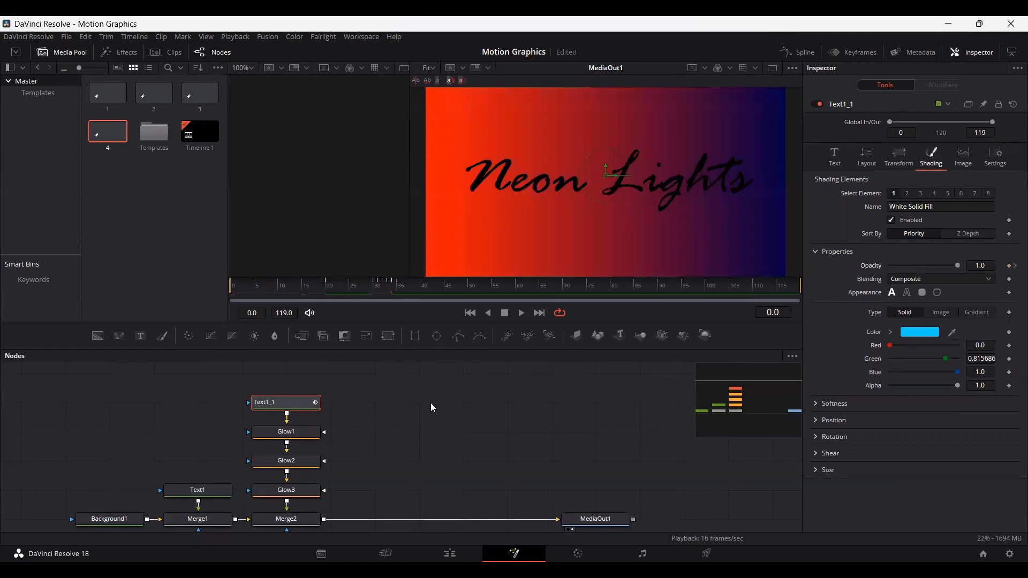
{"action": "key", "text": "space"}
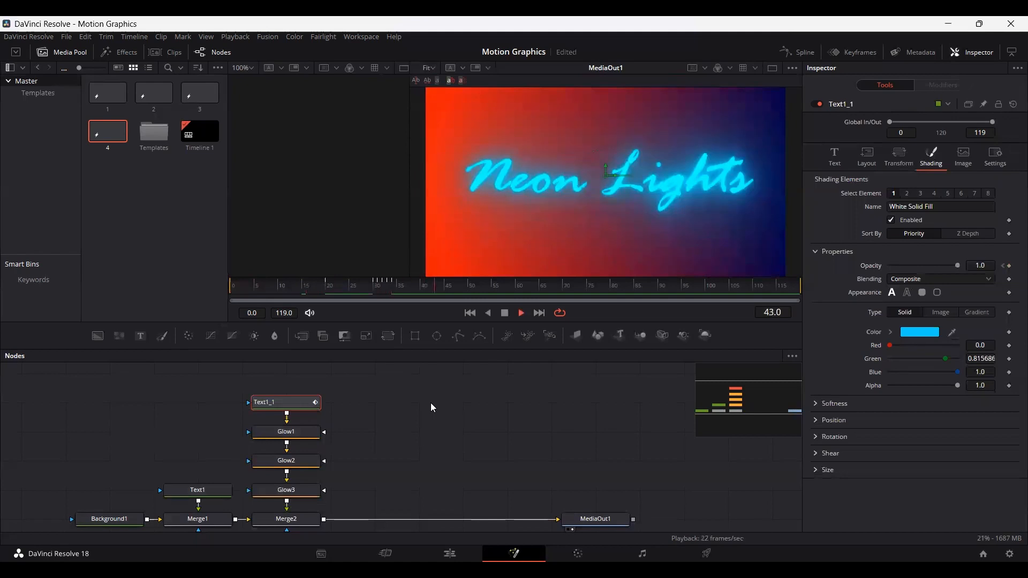
{"action": "key", "text": "space"}
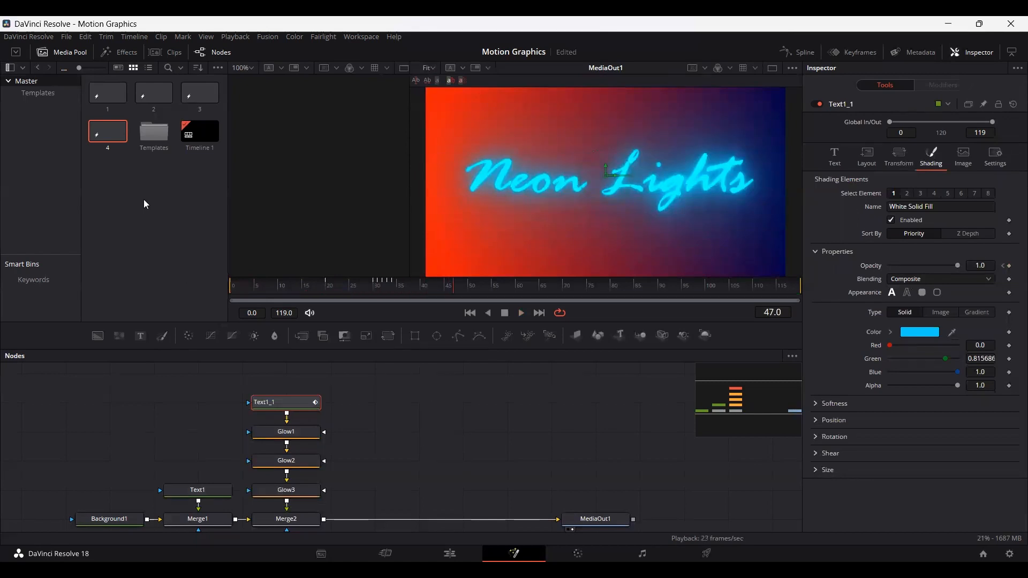
Step: Switch to the Edit page and play the G5 clip in Timeline 1 from its beginning
{"action": "left_click", "coordinate": [450, 554]}
{"action": "left_click", "coordinate": [520, 356]}
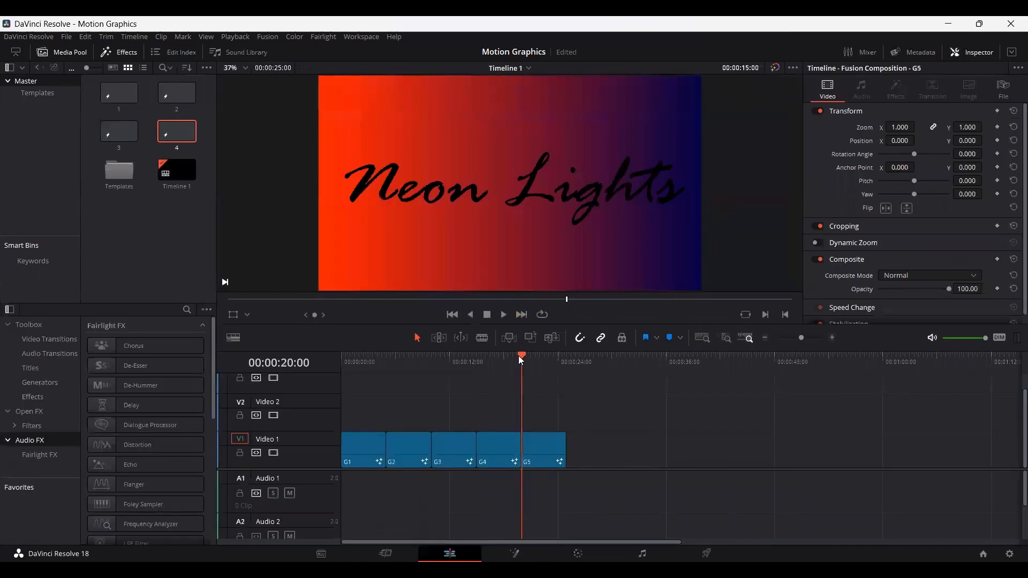
{"action": "key", "text": "space"}
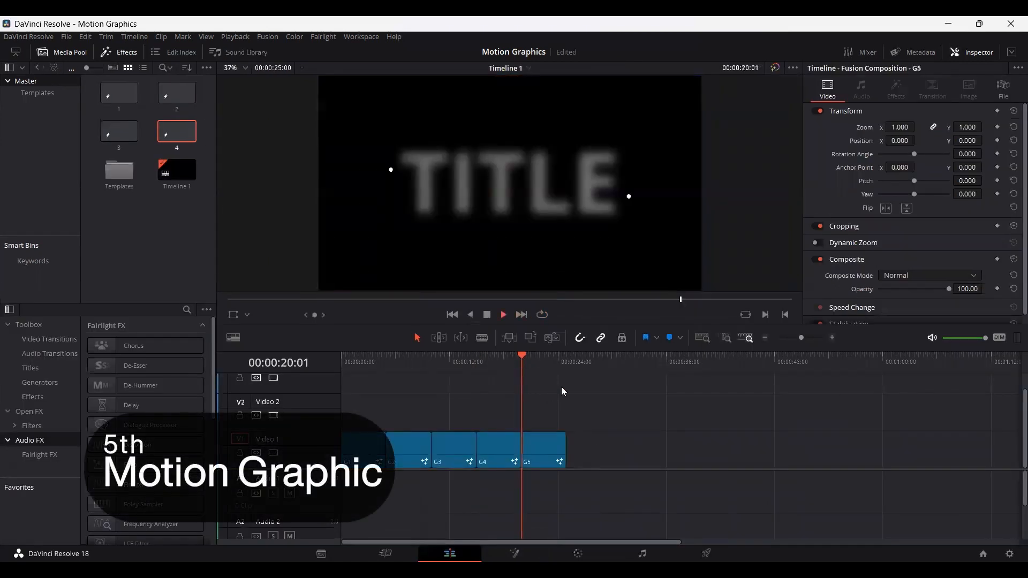
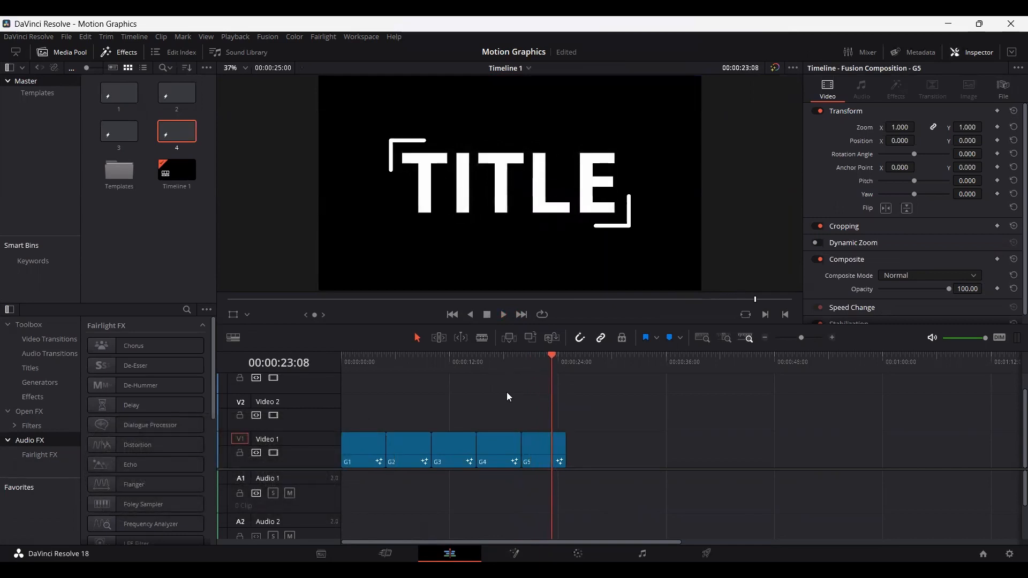
Step: Create a new Fusion composition named 5 in the Master bin and open it in Fusion
{"action": "right_click", "coordinate": [159, 229]}
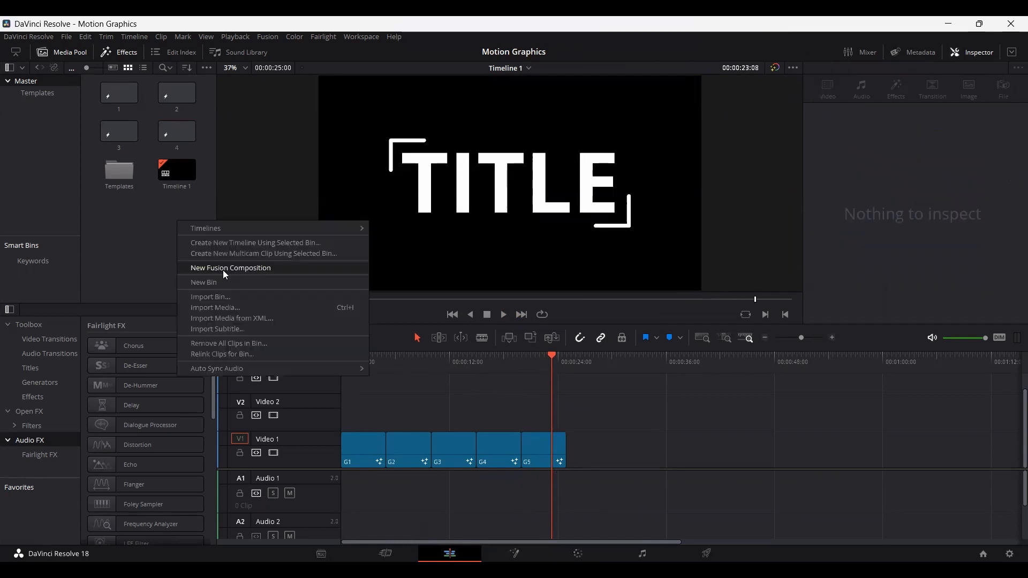
{"action": "left_click", "coordinate": [223, 270]}
{"action": "type", "text": "5"}
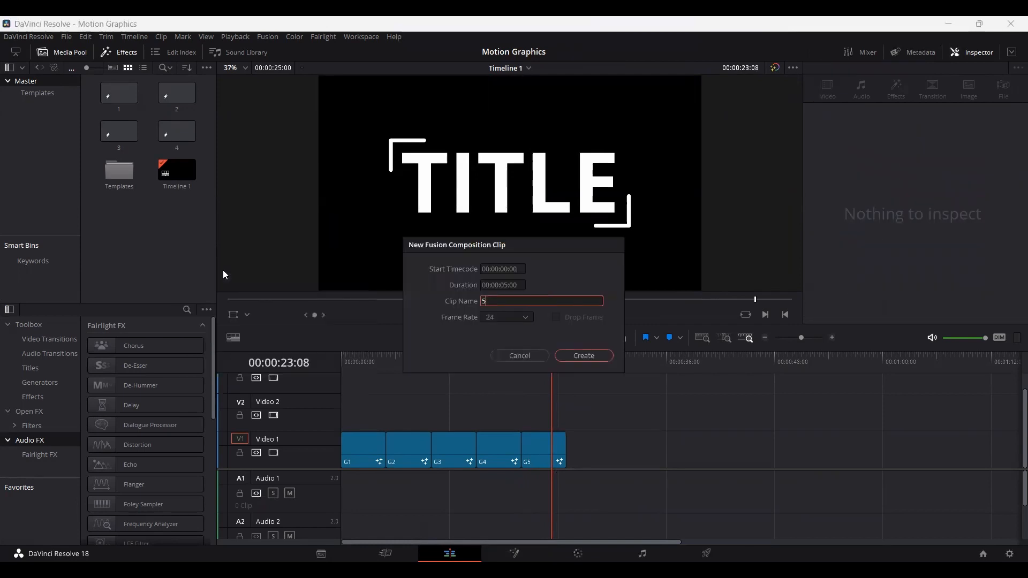
{"action": "key", "text": "Return"}
{"action": "double_click", "coordinate": [121, 175]}
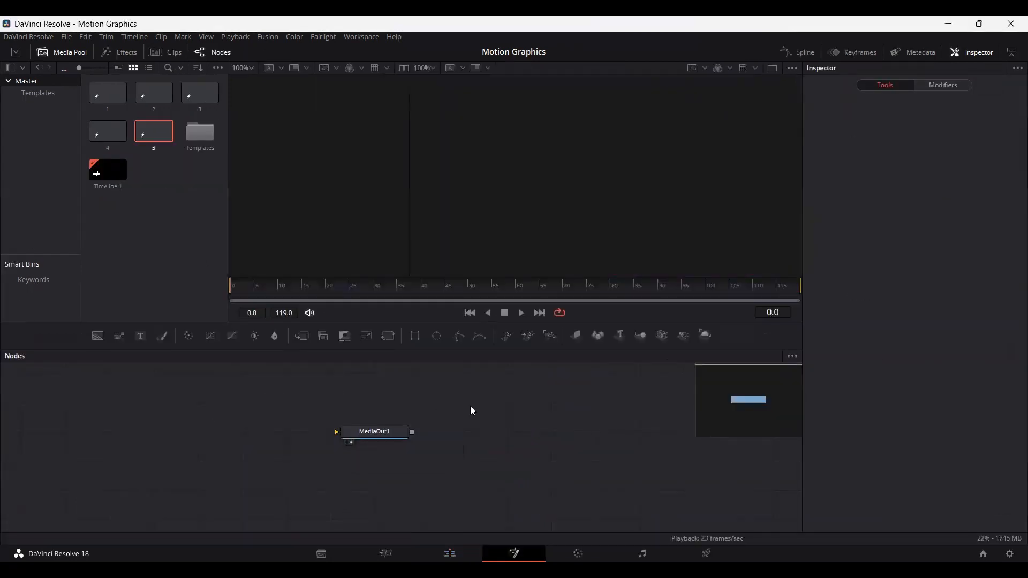
Step: Make room before MediaOut1, connect a new Text node to it, and enter TITLE at a size of about 0.37
{"action": "left_click_drag", "start_coordinate": [397, 434], "coordinate": [619, 493]}
{"action": "left_click_drag", "start_coordinate": [140, 337], "coordinate": [559, 490]}
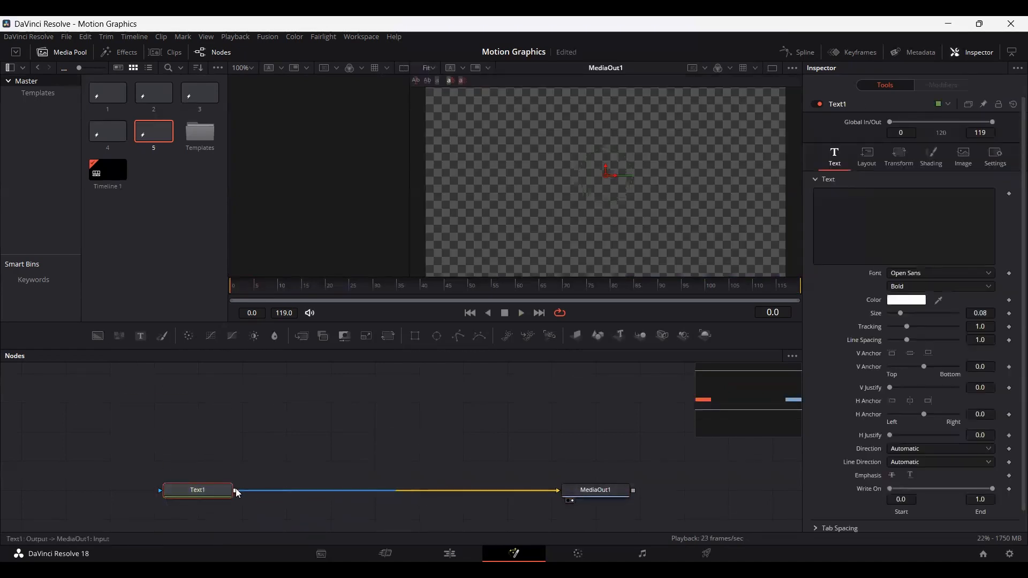
{"action": "left_click", "coordinate": [841, 232]}
{"action": "type", "text": "TITLE"}
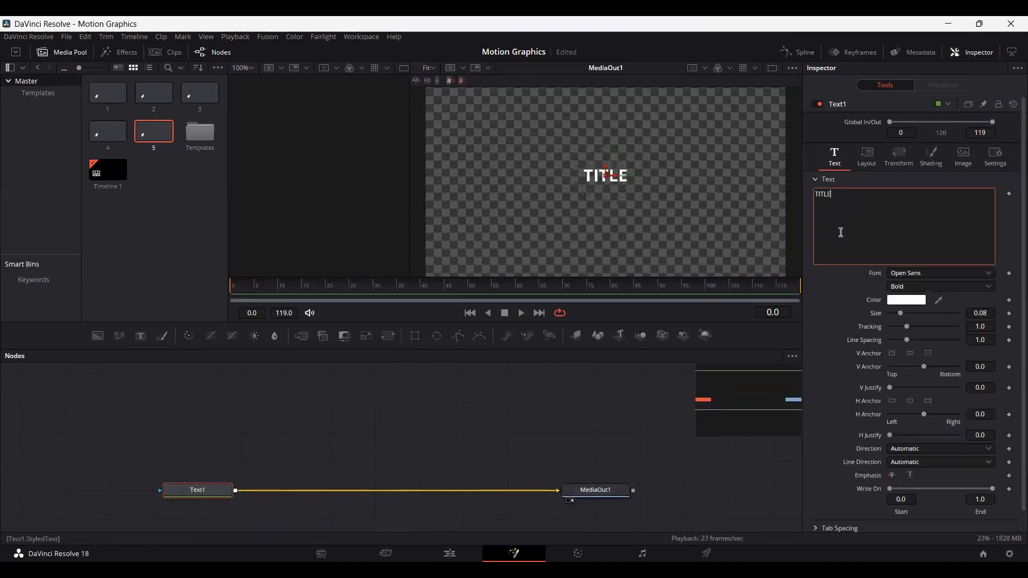
{"action": "left_click_drag", "start_coordinate": [902, 314], "coordinate": [942, 314]}
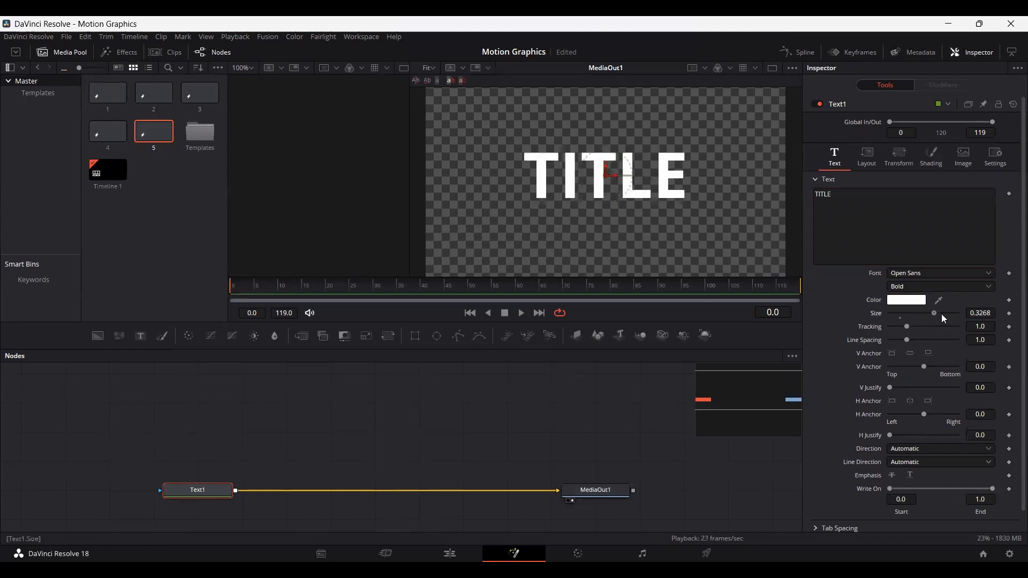
Step: Apply a Follower modifier to Text1's text and show the modifier's settings
{"action": "left_click", "coordinate": [861, 218]}
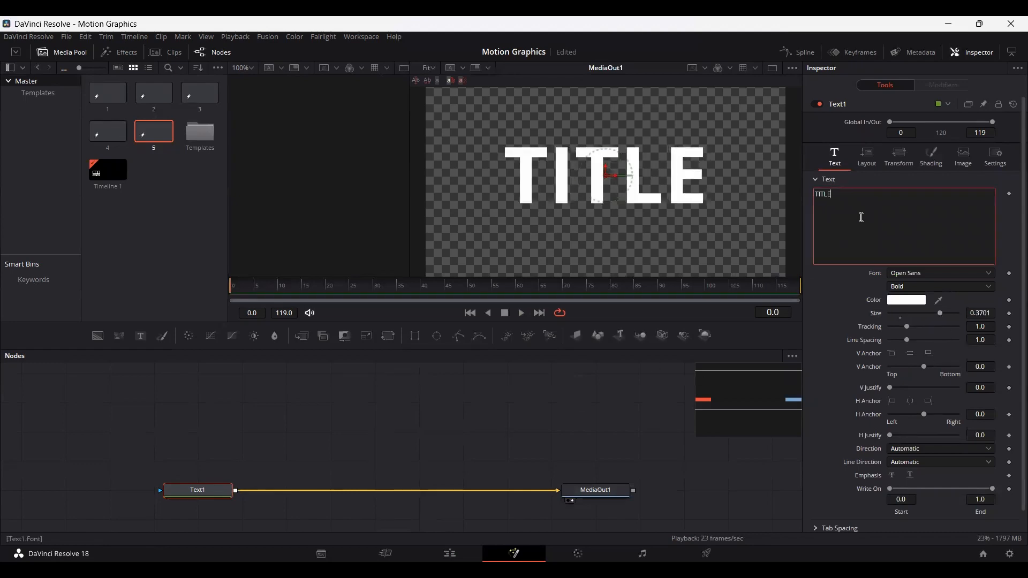
{"action": "right_click", "coordinate": [861, 217]}
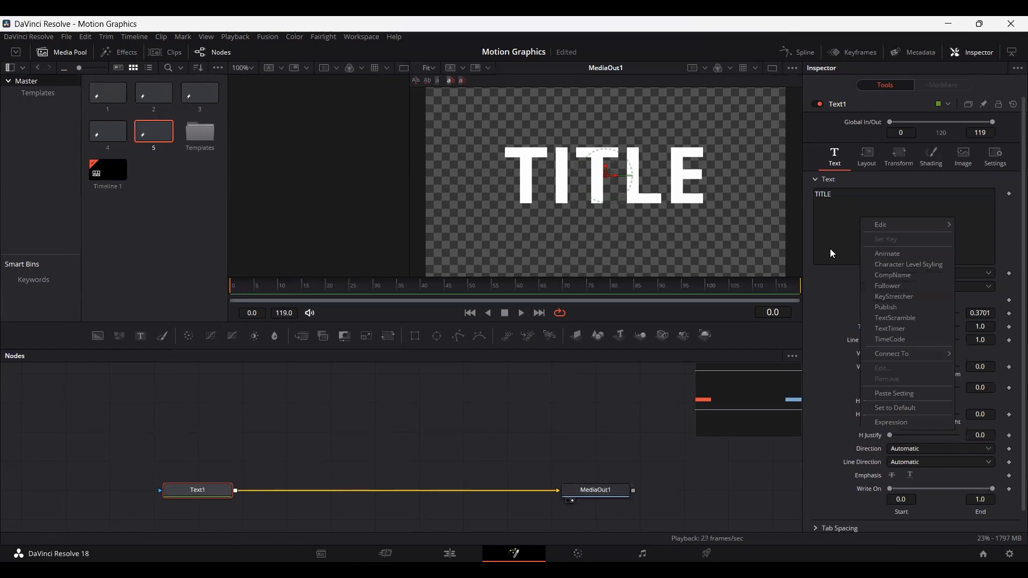
{"action": "left_click", "coordinate": [887, 287]}
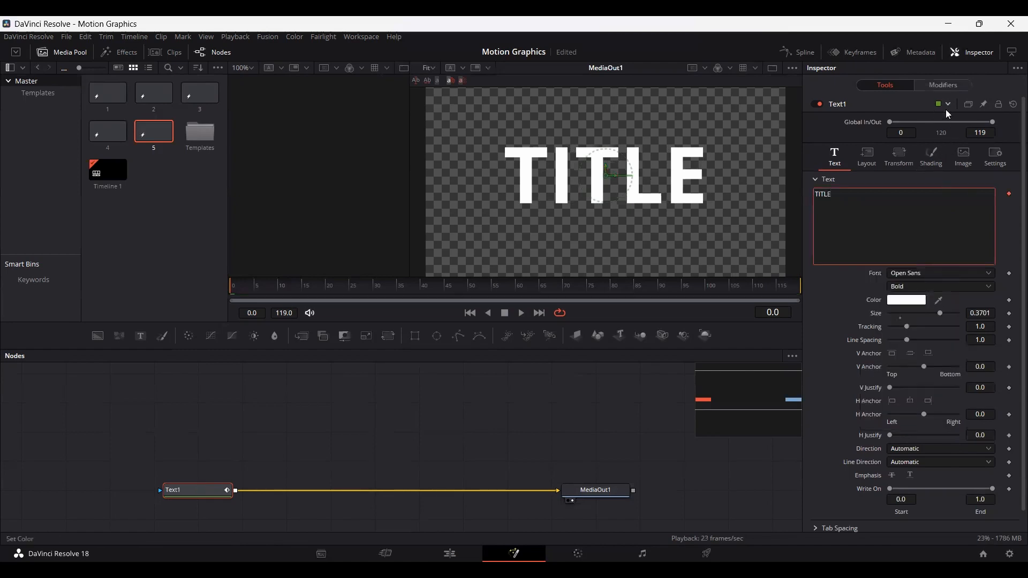
{"action": "left_click", "coordinate": [941, 90]}
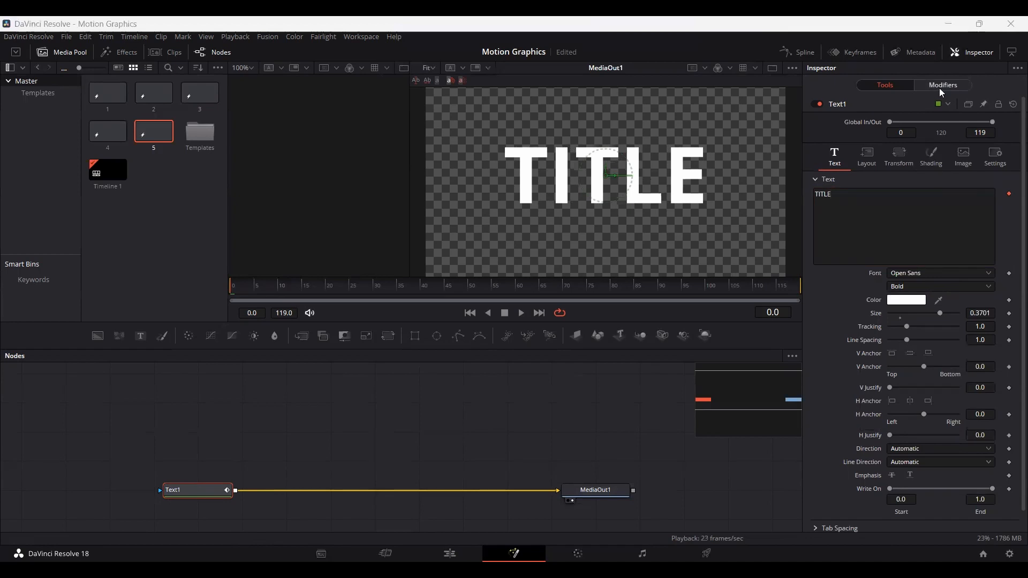
{"action": "left_click", "coordinate": [942, 92]}
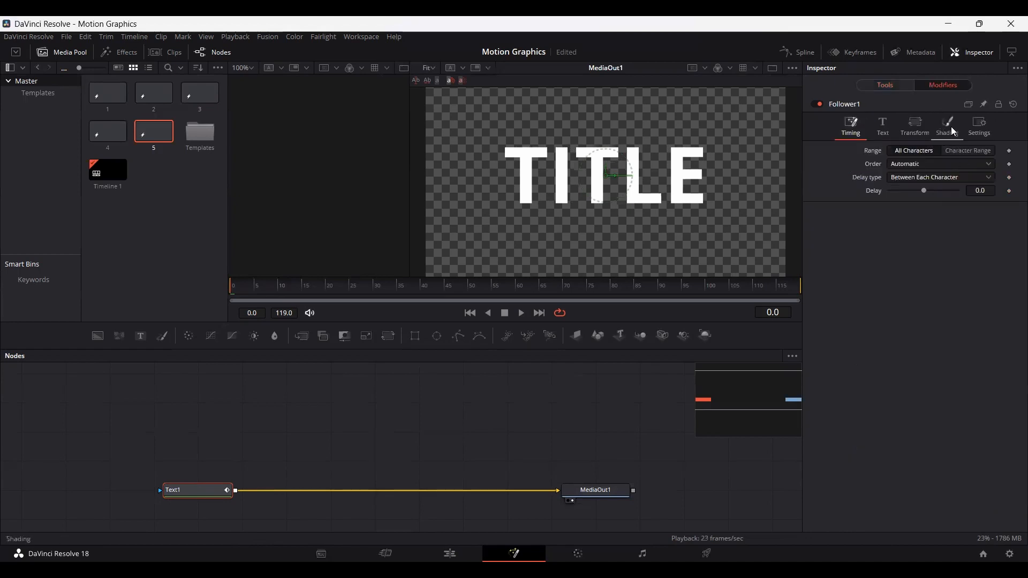
Step: Set Follower1's shading softness X and Y to 20 and keyframe both at frame 0
{"action": "left_click", "coordinate": [951, 127]}
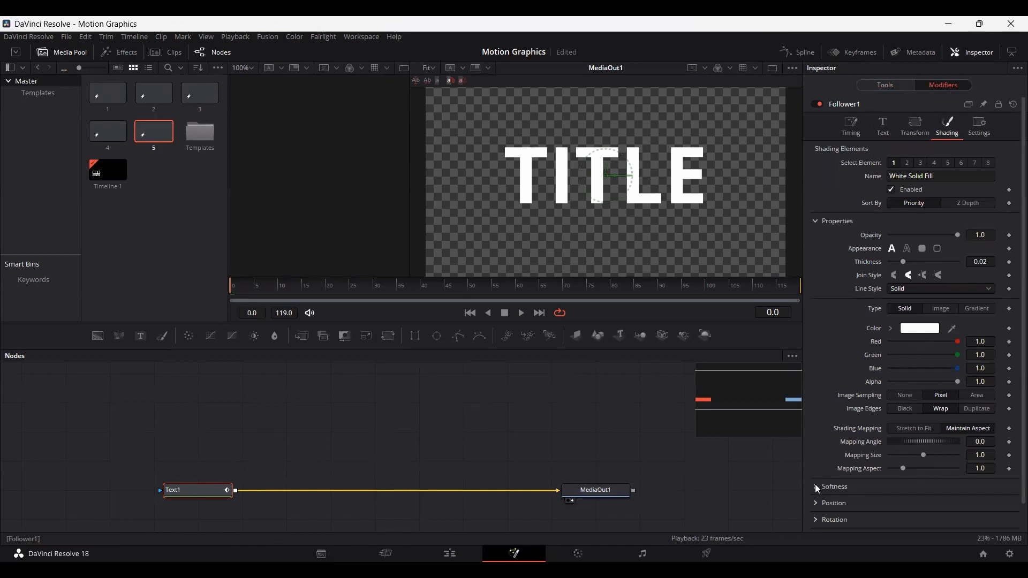
{"action": "left_click", "coordinate": [833, 486]}
{"action": "scroll", "coordinate": [831, 423], "scroll_direction": "down", "scroll_amount": 3}
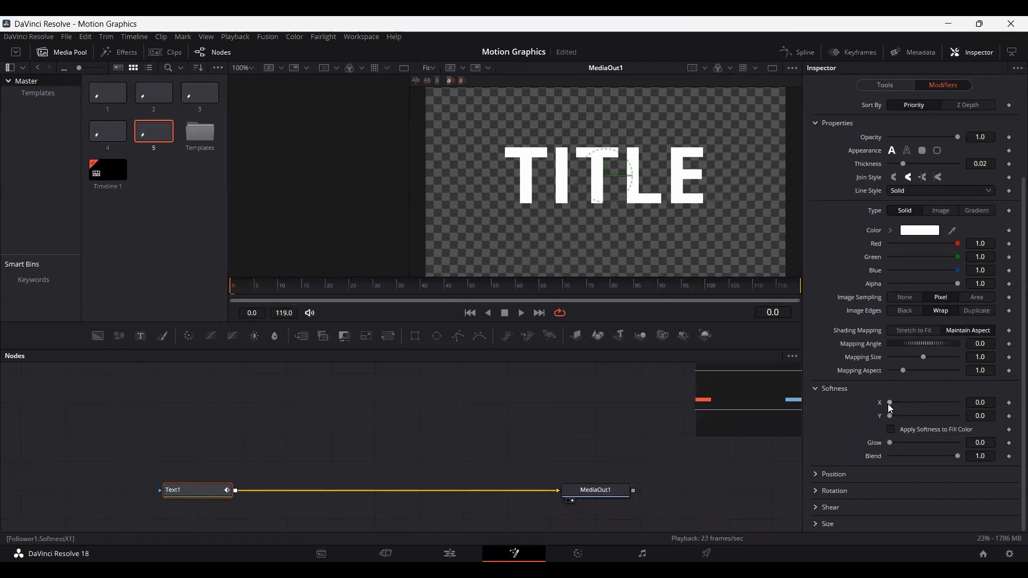
{"action": "left_click_drag", "start_coordinate": [891, 415], "coordinate": [989, 414]}
{"action": "left_click", "coordinate": [1009, 402]}
{"action": "left_click", "coordinate": [1009, 416]}
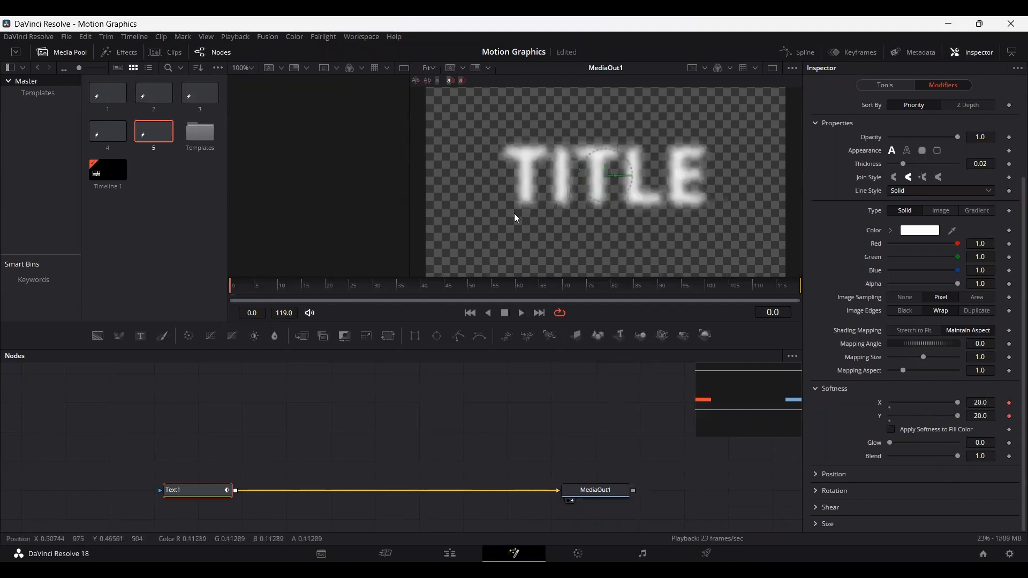
Step: Keyframe Follower1's softness X and Y to 0 at frame 10, and play back the blur-in
{"action": "mouse_move", "coordinate": [286, 297]}
{"action": "left_mouse_down"}
{"action": "mouse_move", "coordinate": [366, 298]}
{"action": "mouse_move", "coordinate": [280, 302]}
{"action": "left_mouse_up"}
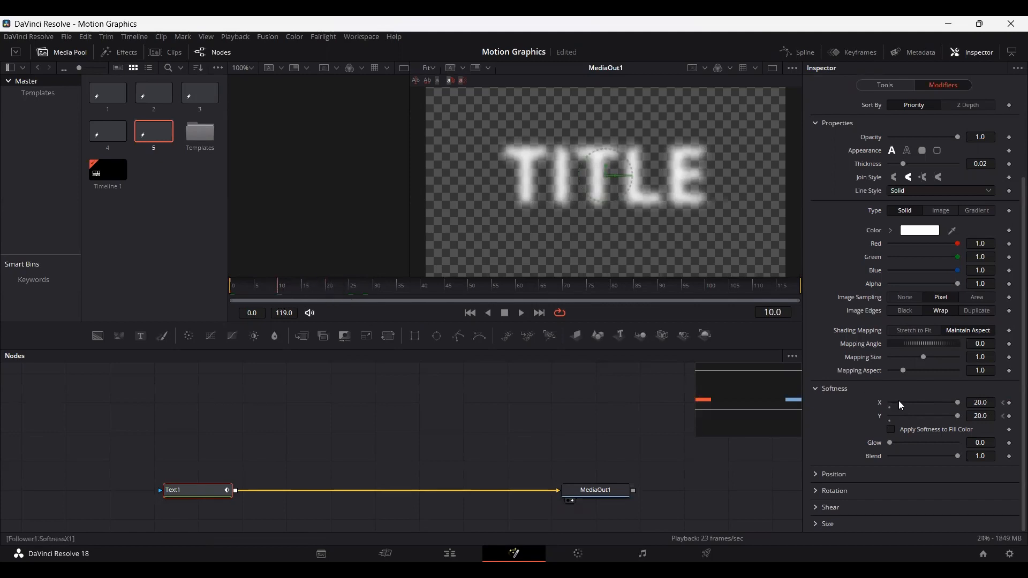
{"action": "left_click_drag", "start_coordinate": [958, 416], "coordinate": [843, 425]}
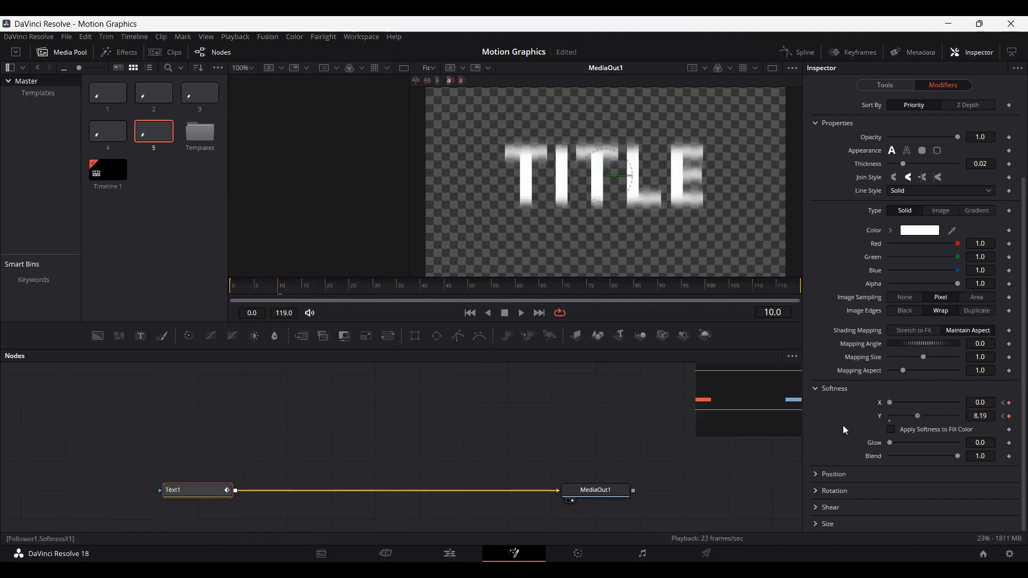
{"action": "key", "text": "space"}
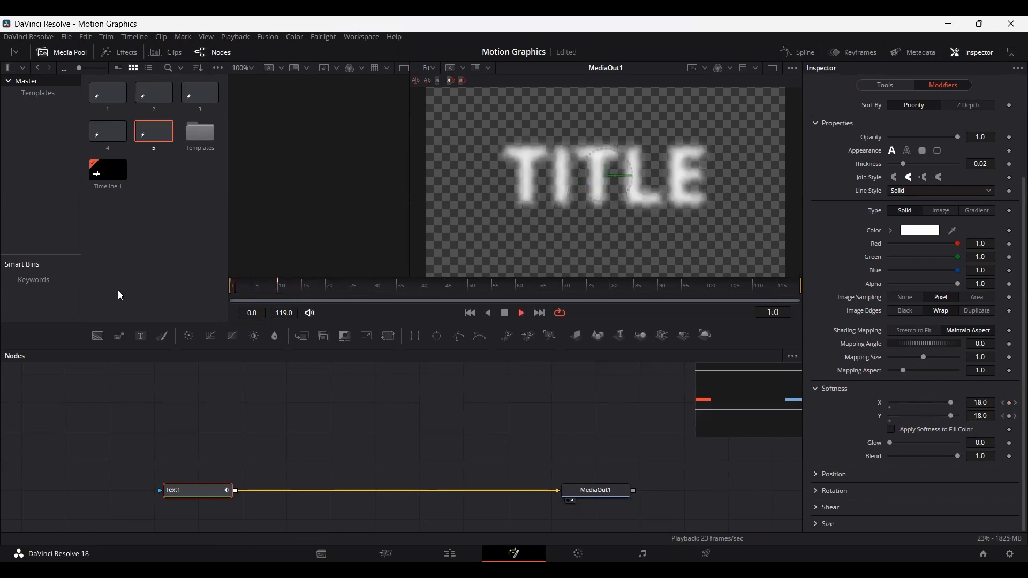
Step: Stop playback, park at frame 10, and add a Background node and a Polygon node above the connection from Text1
{"action": "key", "text": "space"}
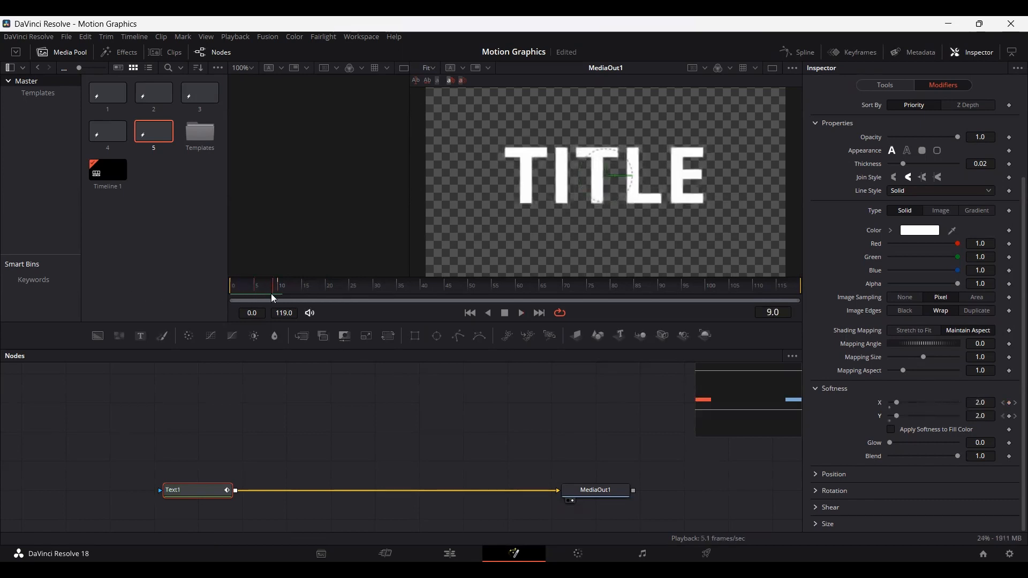
{"action": "left_click_drag", "start_coordinate": [274, 290], "coordinate": [281, 289]}
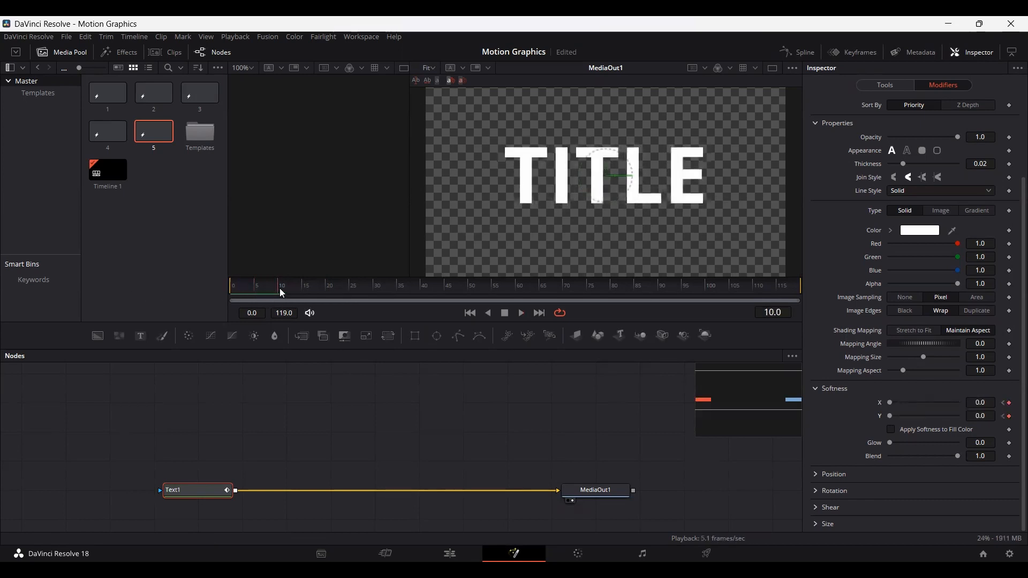
{"action": "left_click", "coordinate": [884, 87]}
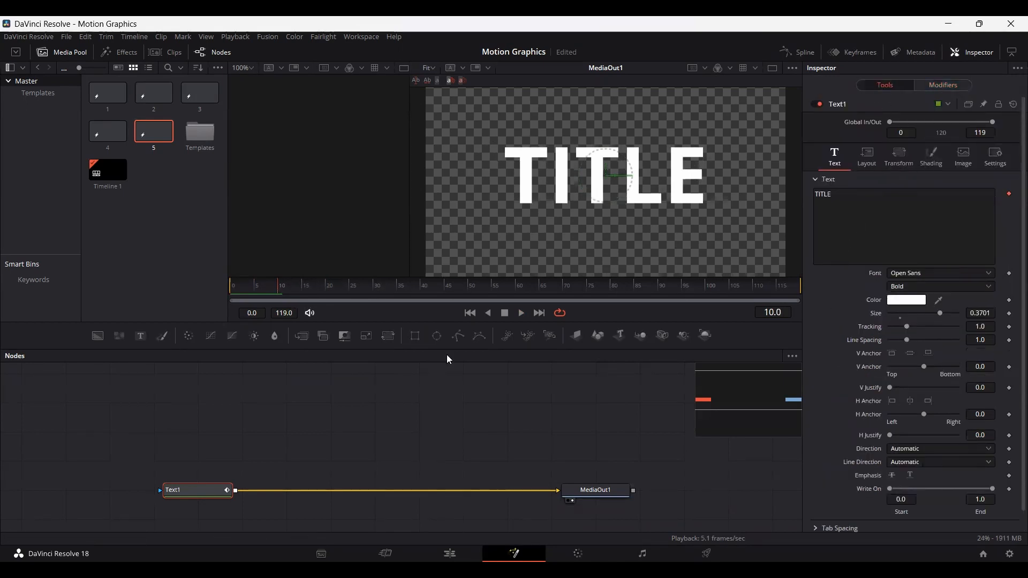
{"action": "left_click_drag", "start_coordinate": [102, 336], "coordinate": [289, 448]}
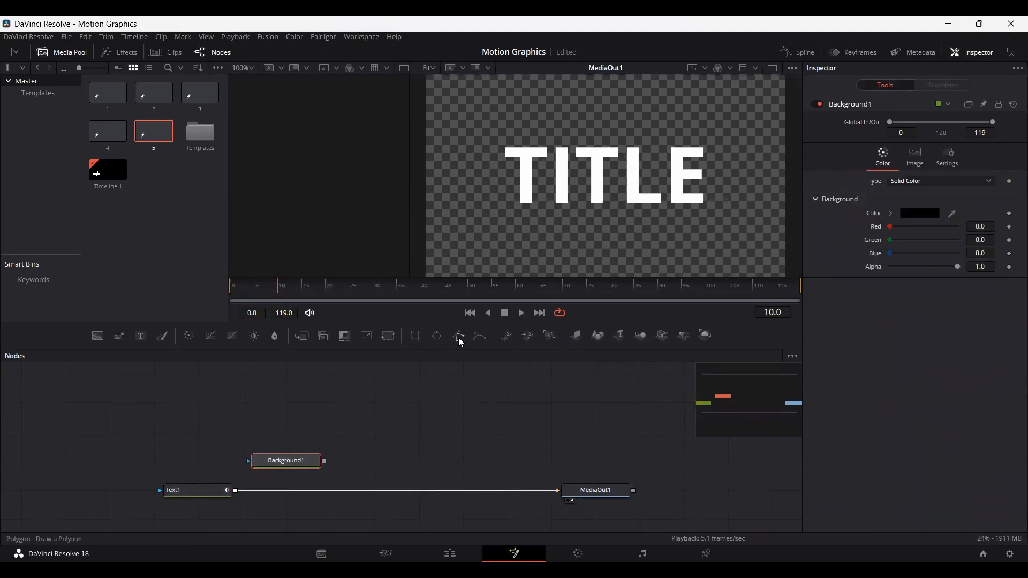
{"action": "left_click_drag", "start_coordinate": [458, 337], "coordinate": [292, 433]}
Step: Set Background1's color to white (#ffffff)
{"action": "left_click", "coordinate": [299, 462]}
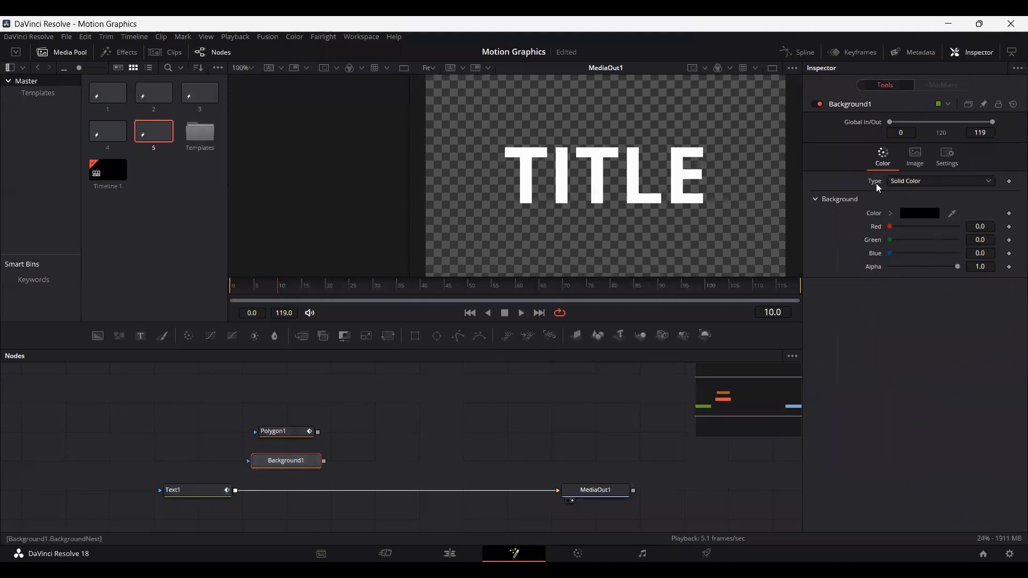
{"action": "left_click", "coordinate": [920, 214]}
{"action": "left_click_drag", "start_coordinate": [637, 246], "coordinate": [639, 185]}
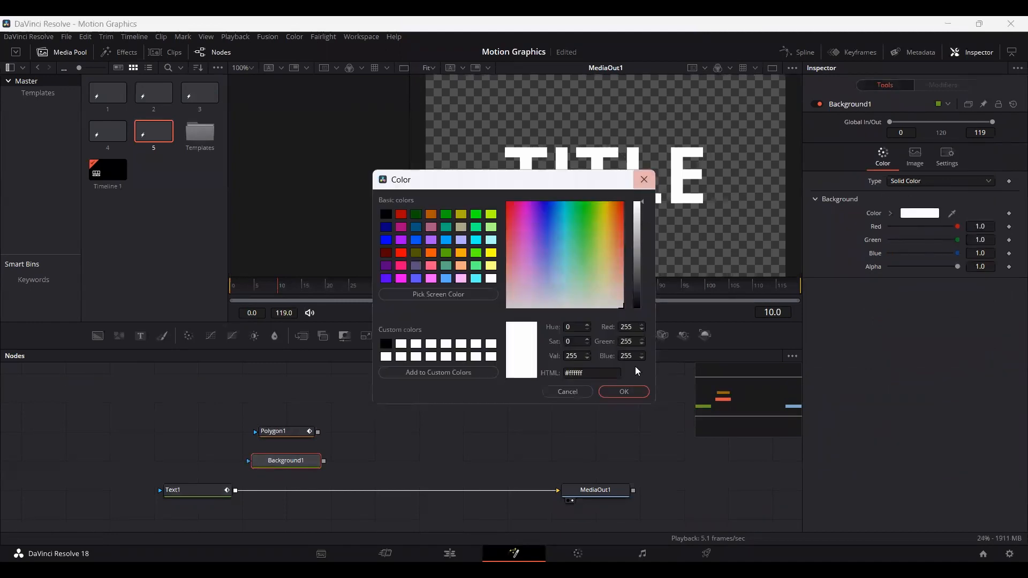
{"action": "left_click", "coordinate": [630, 395]}
Step: Mask Background1 with Polygon1 and draw an open three-point L-shaped corner path around the title's upper-left corner
{"action": "left_click_drag", "start_coordinate": [318, 432], "coordinate": [306, 461]}
{"action": "left_click", "coordinate": [299, 430]}
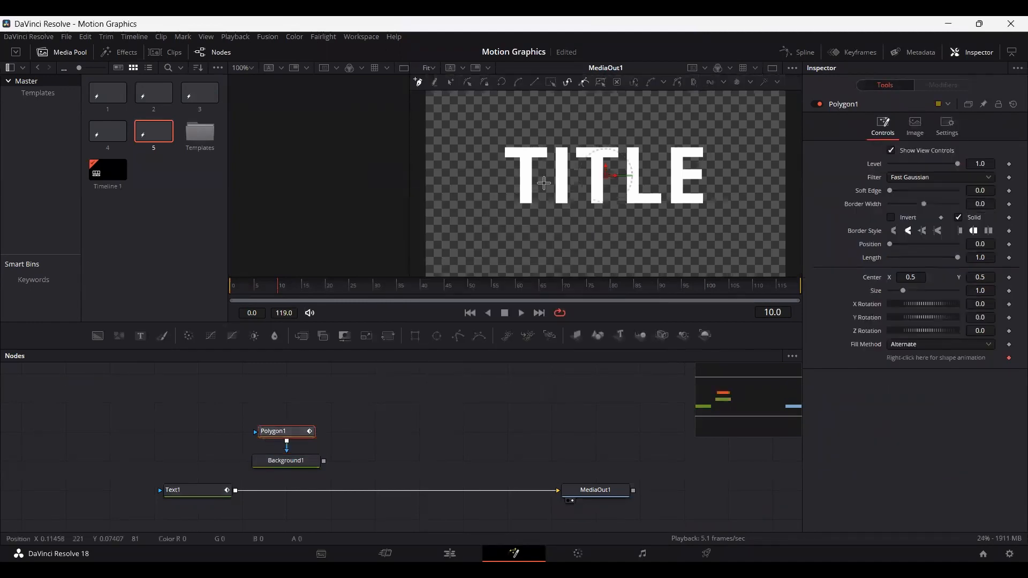
{"action": "left_click", "coordinate": [488, 170]}
{"action": "left_click", "coordinate": [487, 130]}
{"action": "left_click", "coordinate": [527, 132]}
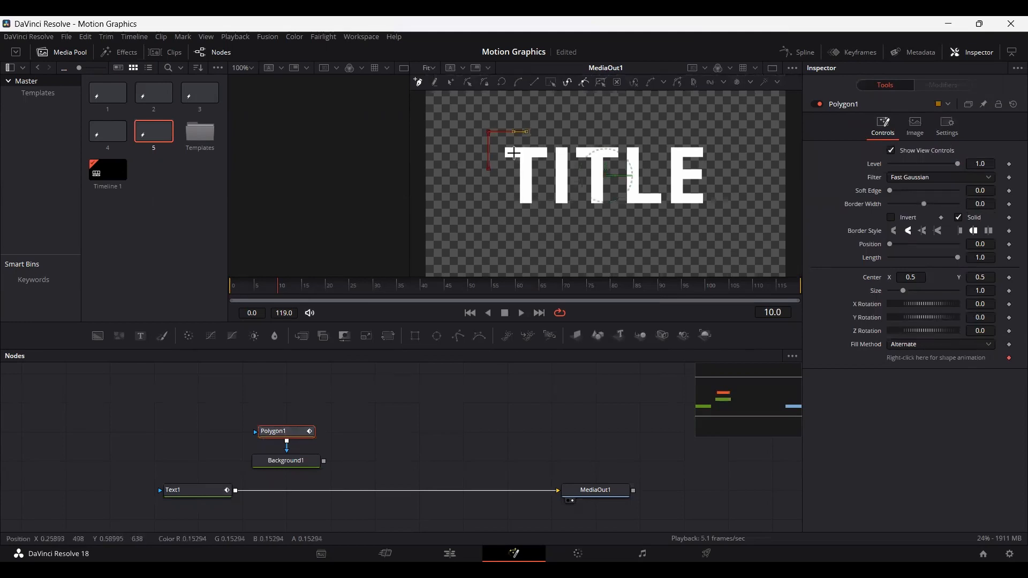
Step: Merge Background1 over Text1, and give Polygon1 a non-solid outline with flat ends and a border width of 0.01
{"action": "left_click_drag", "start_coordinate": [324, 461], "coordinate": [234, 488]}
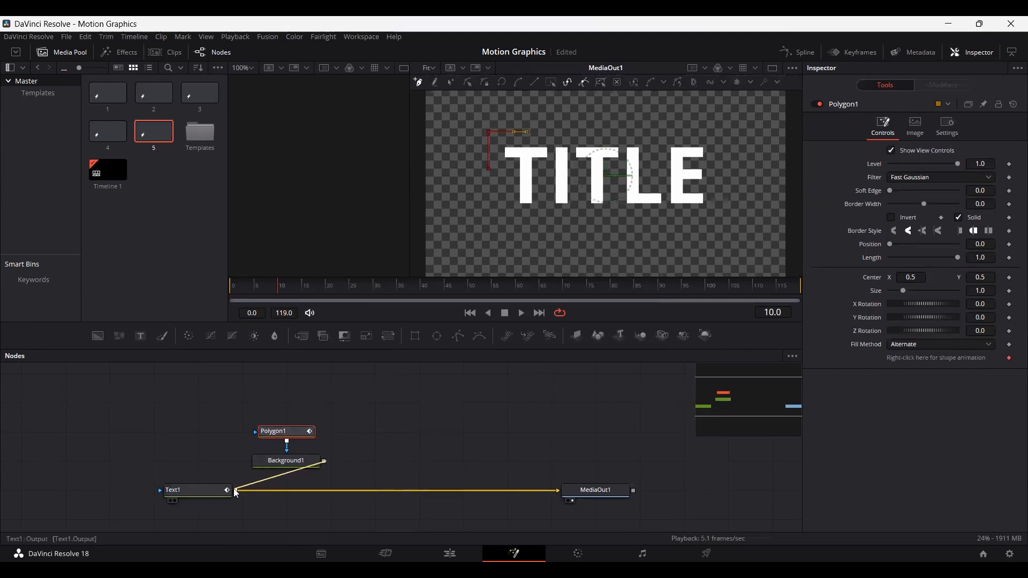
{"action": "left_click", "coordinate": [300, 432]}
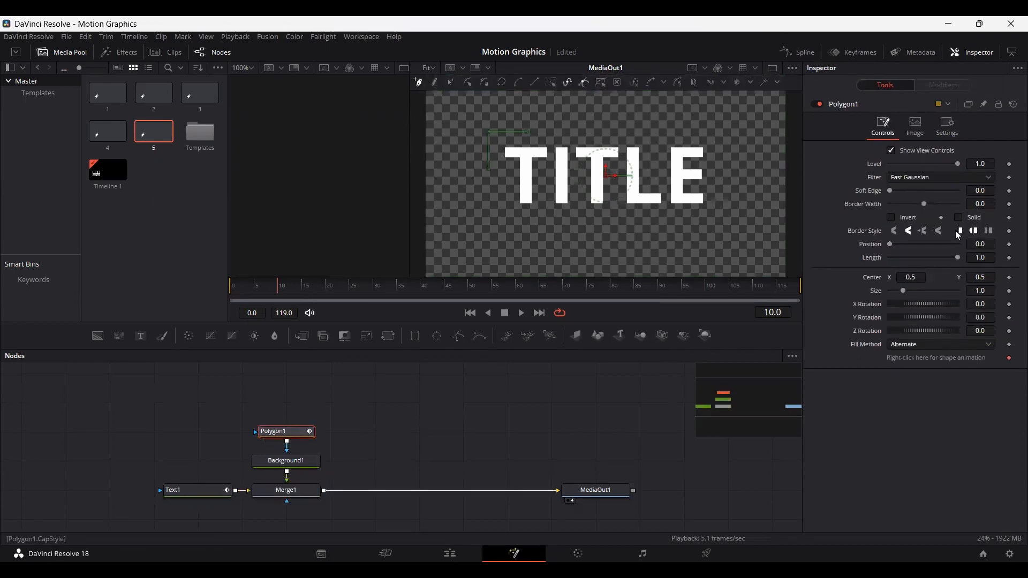
{"action": "left_click", "coordinate": [988, 204]}
{"action": "type", "text": "0.01"}
{"action": "key", "text": "Tab"}
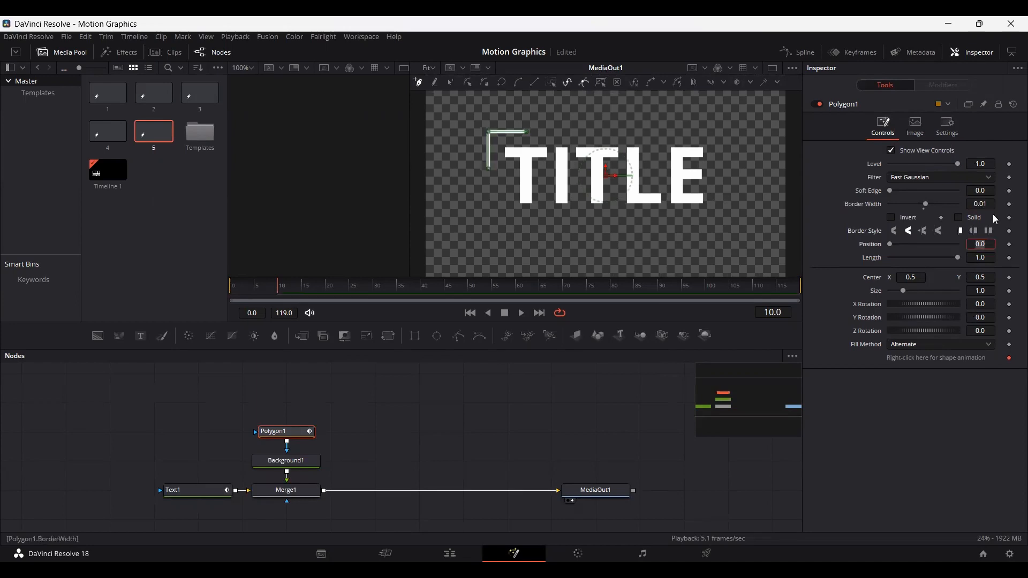
Step: Keyframe Polygon1's Length at 1.0 on frame 10 and 0.0 on frame 0
{"action": "left_click", "coordinate": [903, 490]}
{"action": "left_click_drag", "start_coordinate": [242, 291], "coordinate": [230, 291]}
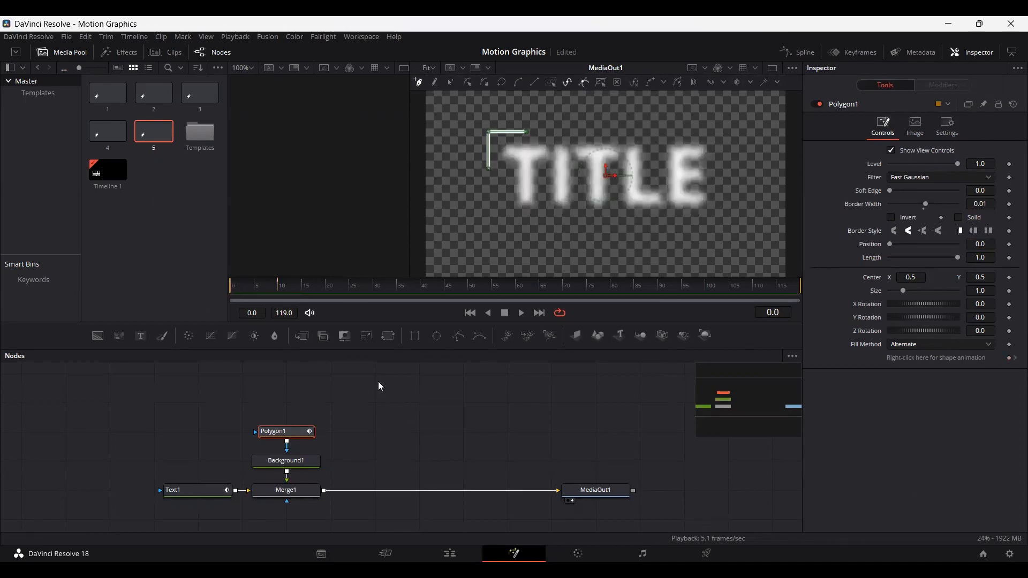
{"action": "left_click", "coordinate": [279, 286]}
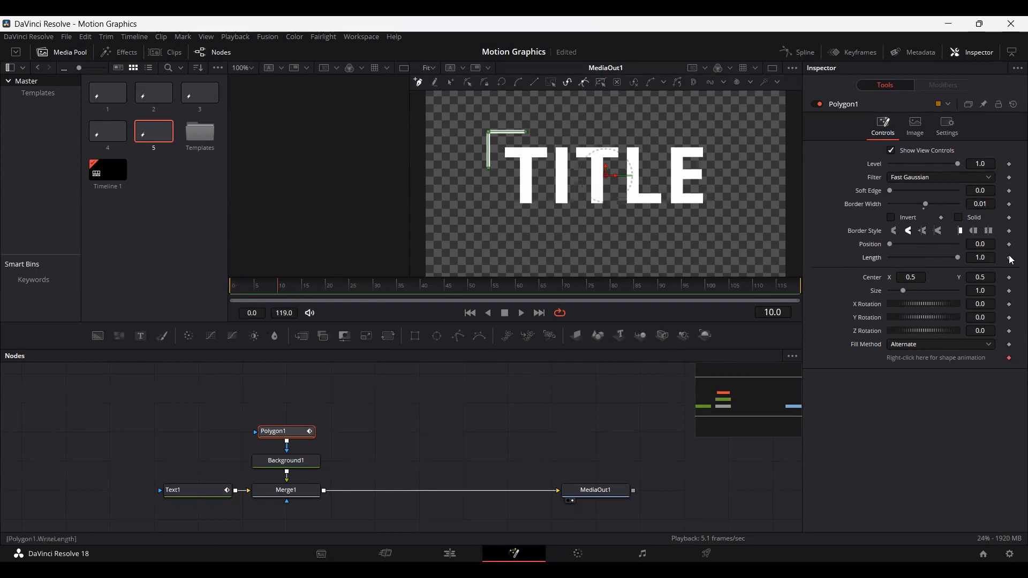
{"action": "left_click", "coordinate": [235, 293]}
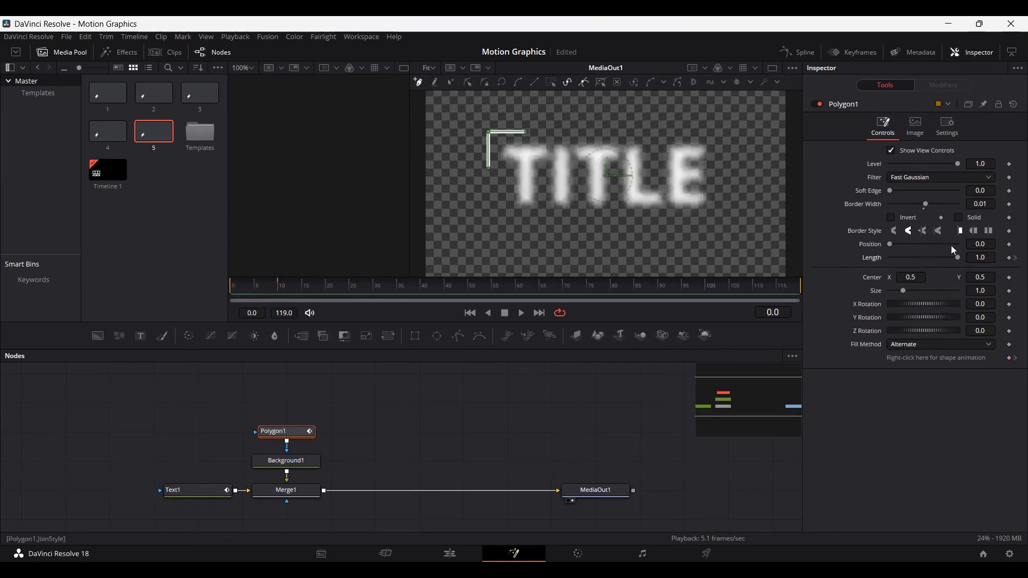
{"action": "left_click_drag", "start_coordinate": [956, 257], "coordinate": [889, 258]}
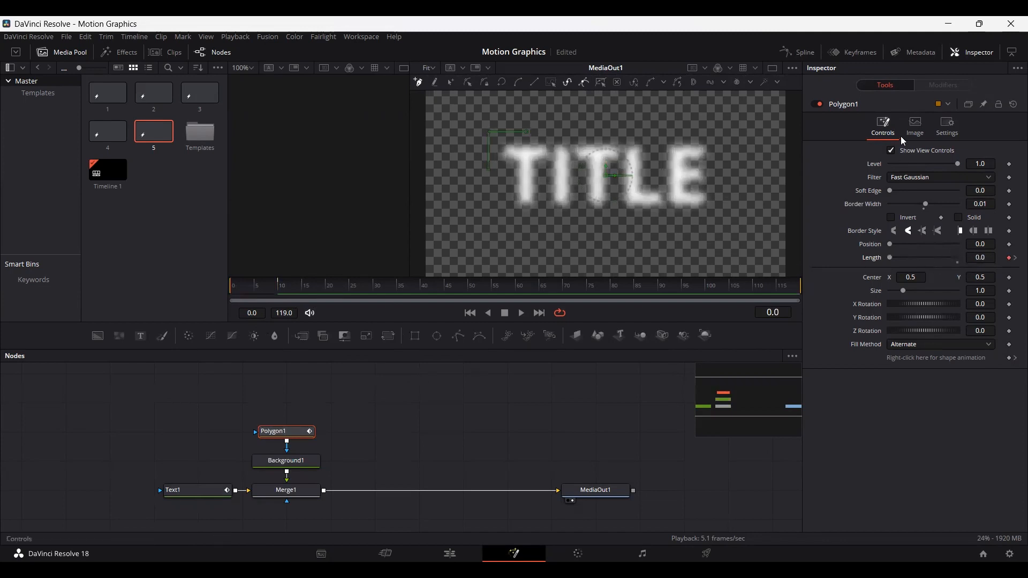
Step: Show Polygon1's Length and Polyline curves in the Spline editor, close it, and play back the bracket animation
{"action": "left_click", "coordinate": [784, 51]}
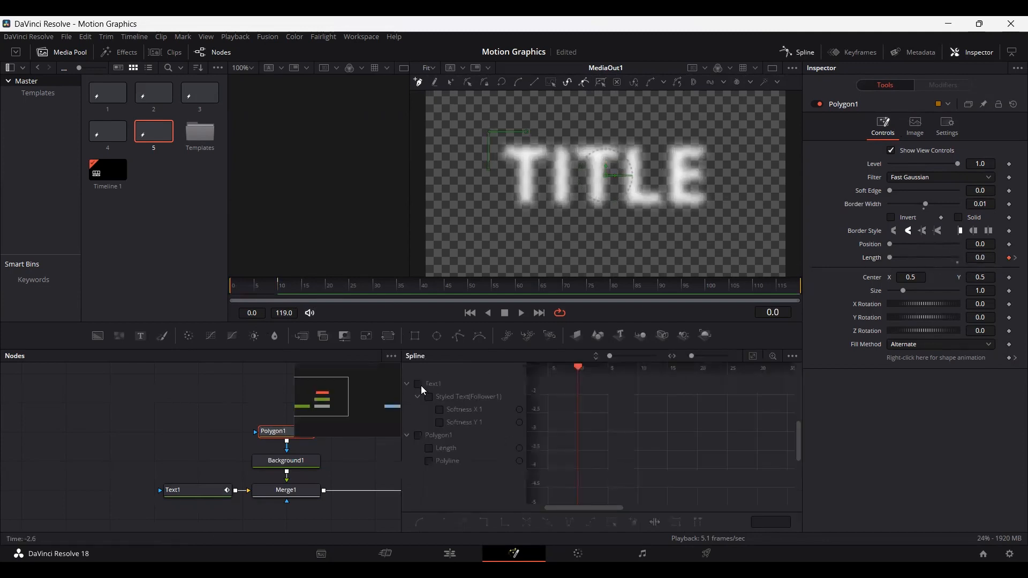
{"action": "left_click", "coordinate": [419, 436]}
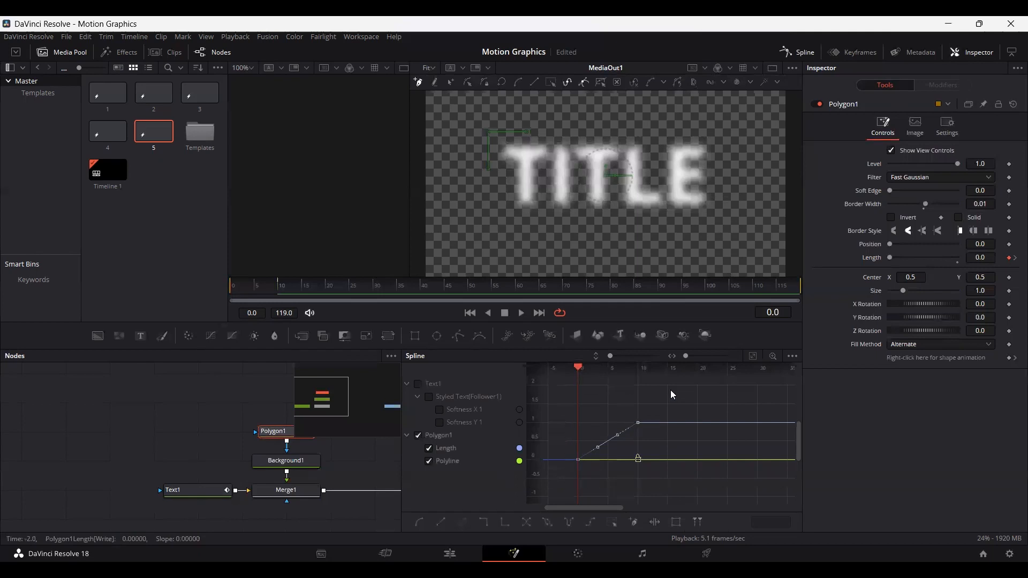
{"action": "left_click", "coordinate": [803, 53]}
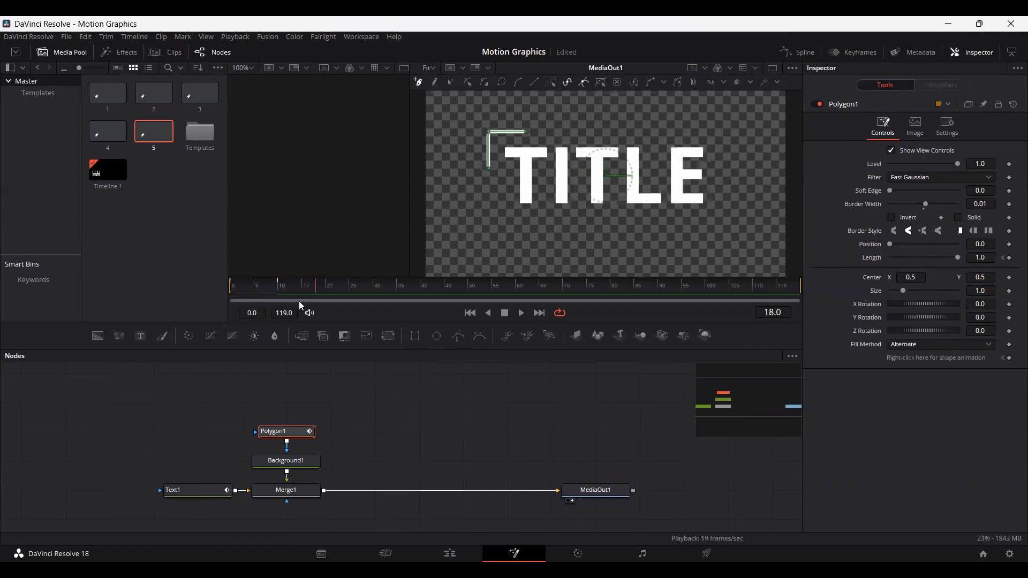
Step: Duplicate the Background1 and Polygon1 nodes and merge the copy over Merge1's output
{"action": "left_click_drag", "start_coordinate": [387, 464], "coordinate": [300, 419]}
{"action": "key", "text": "ctrl+c"}
{"action": "key", "text": "ctrl+v"}
{"action": "left_click_drag", "start_coordinate": [298, 488], "coordinate": [323, 490]}
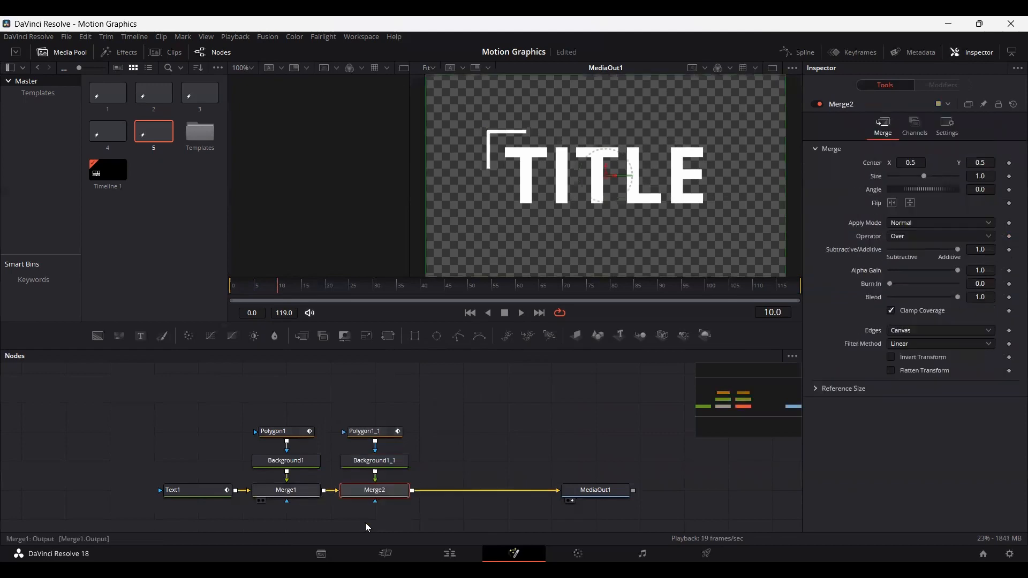
Step: Flip Merge2 horizontally and vertically to place the copied bracket at the title's lower-right corner
{"action": "left_click", "coordinate": [393, 433]}
{"action": "left_click", "coordinate": [382, 493]}
{"action": "left_click", "coordinate": [891, 203]}
{"action": "left_click", "coordinate": [910, 203]}
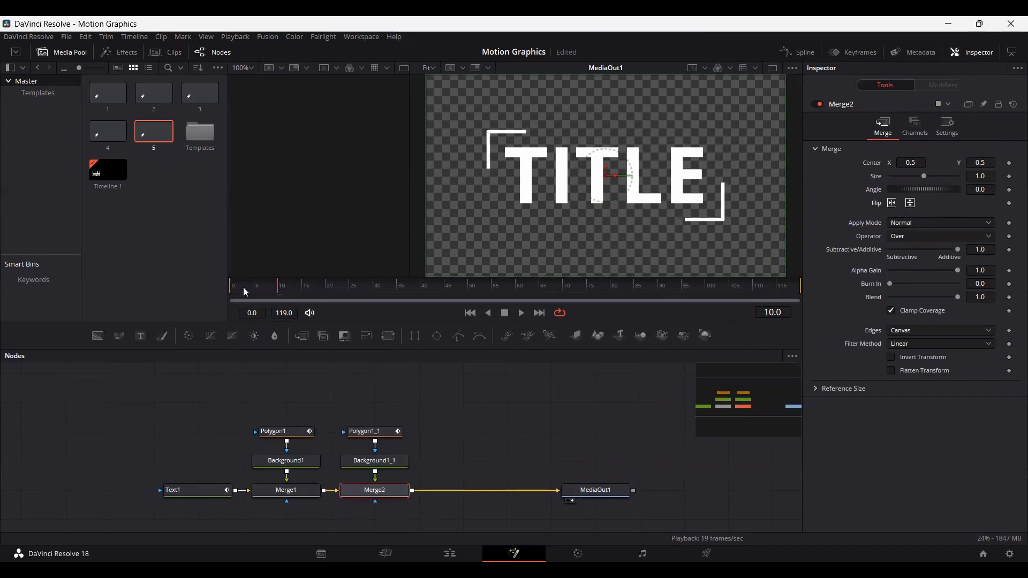
Step: Play back the title and bracket animation from frame 0, and save the project
{"action": "left_click_drag", "start_coordinate": [245, 292], "coordinate": [200, 293]}
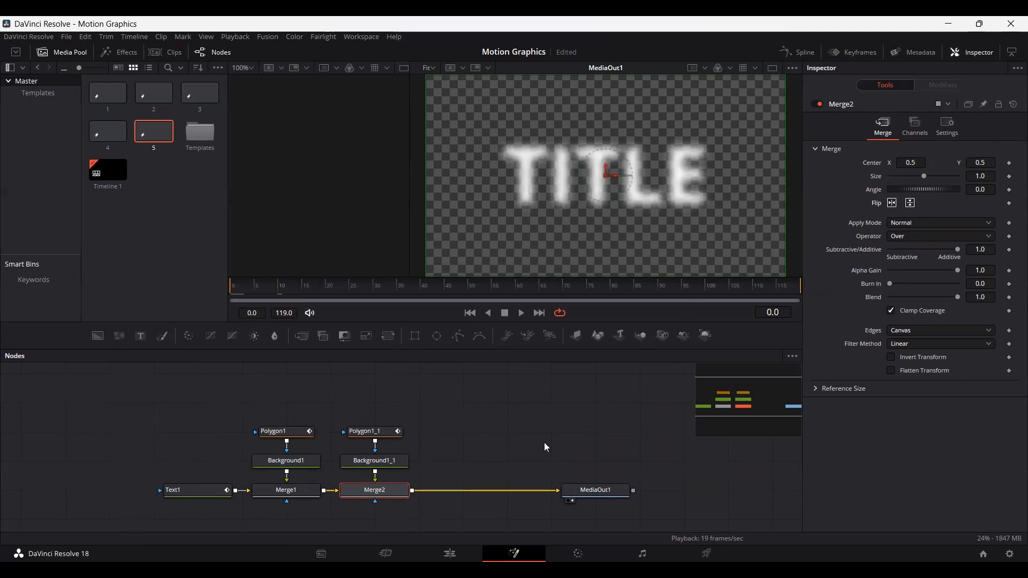
{"action": "key", "text": "space"}
{"action": "key", "text": "space"}
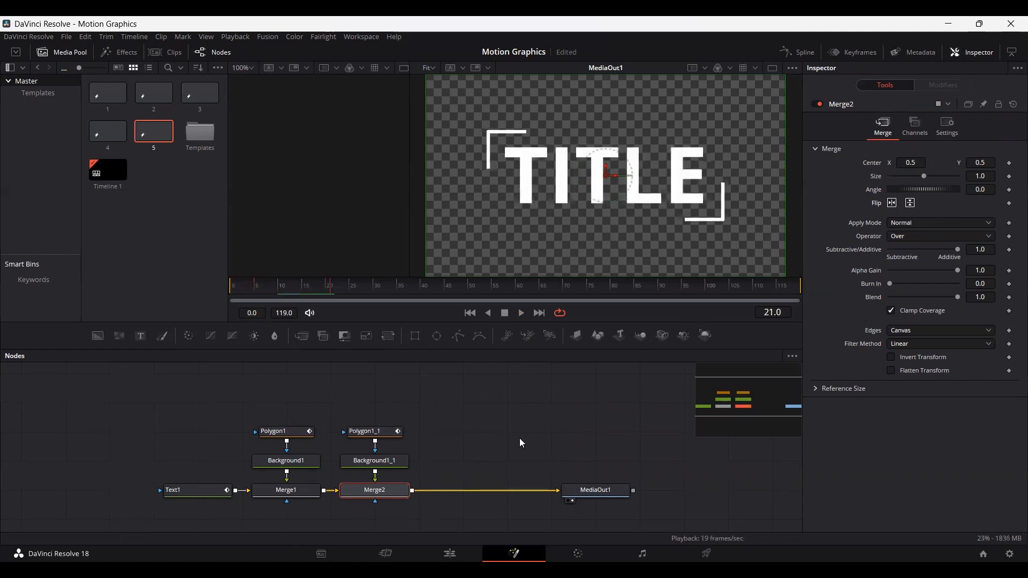
{"action": "key", "text": "ctrl+s"}
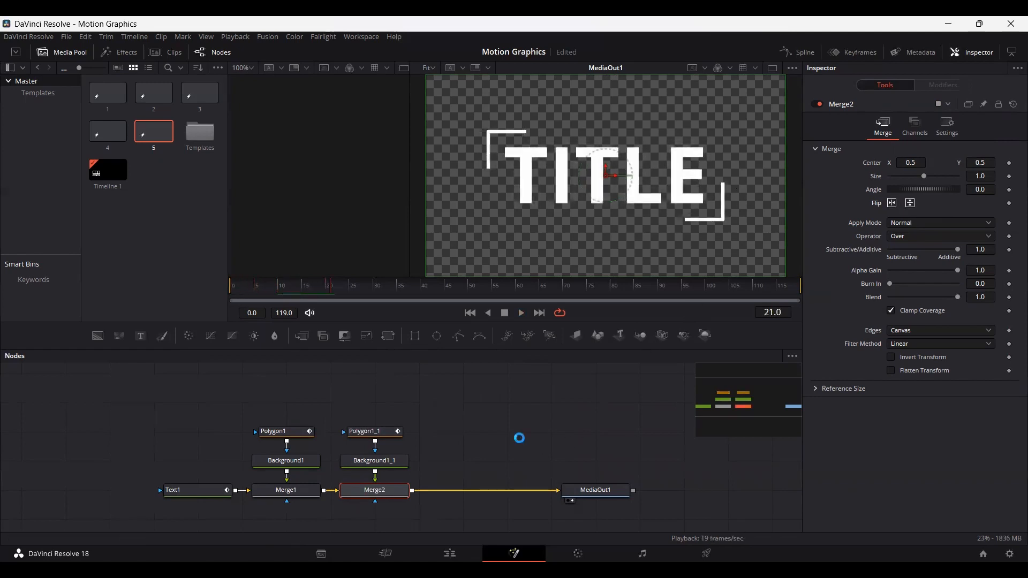